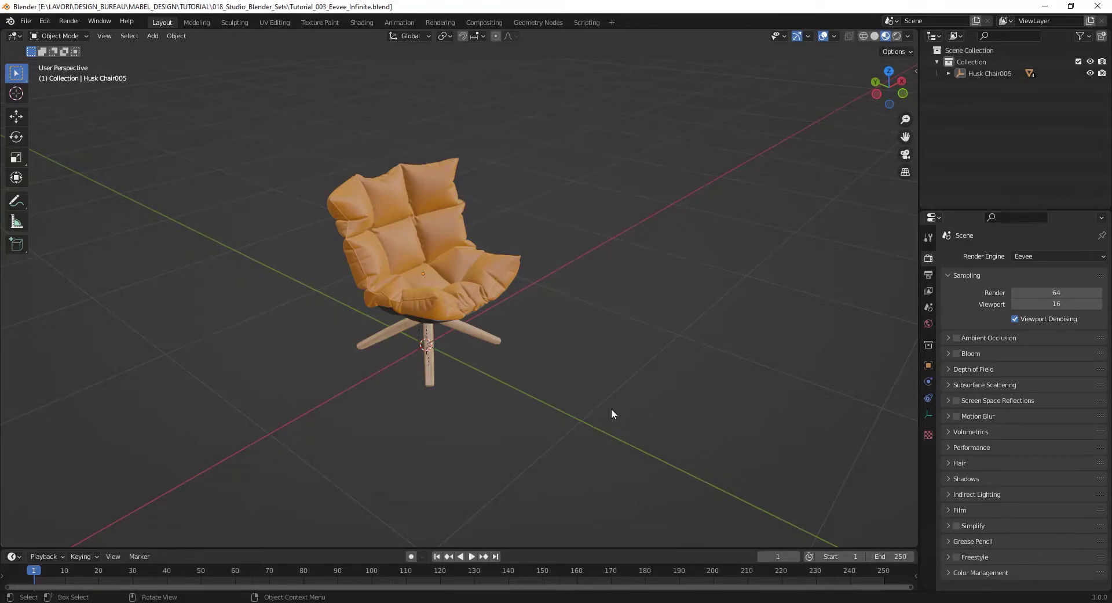
- Orbit the viewport around the Husk Chair005 model
middle_drag(611, 409, 438, 320)
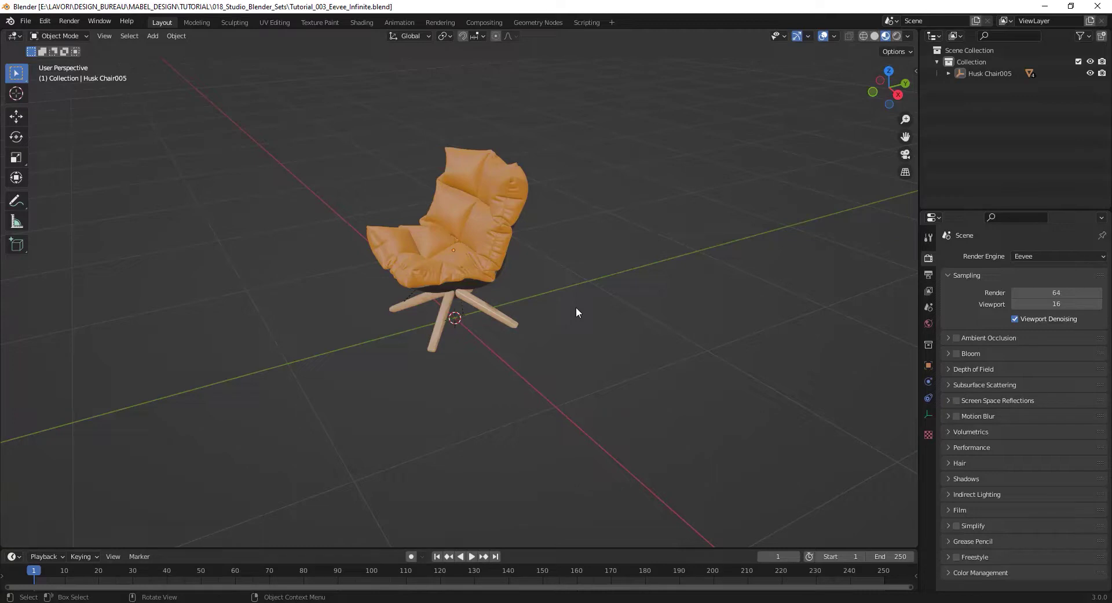
- Add a 1 m Circle mesh under the chair with Triangle Fan fill, then deselect everything
key(shift+a)
mouse_move(576, 307)
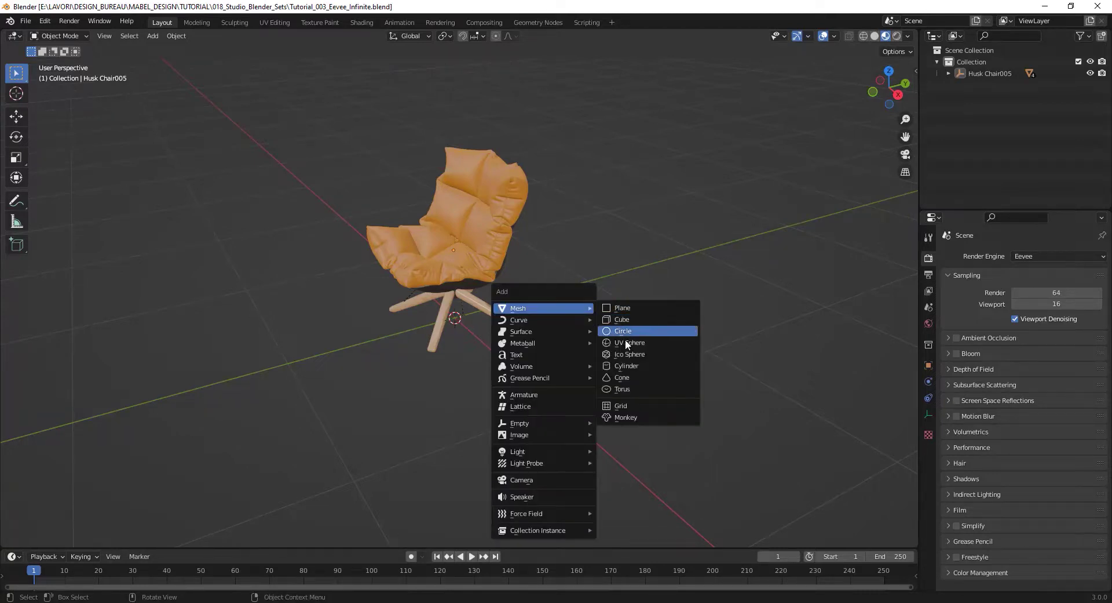
click(625, 333)
click(68, 538)
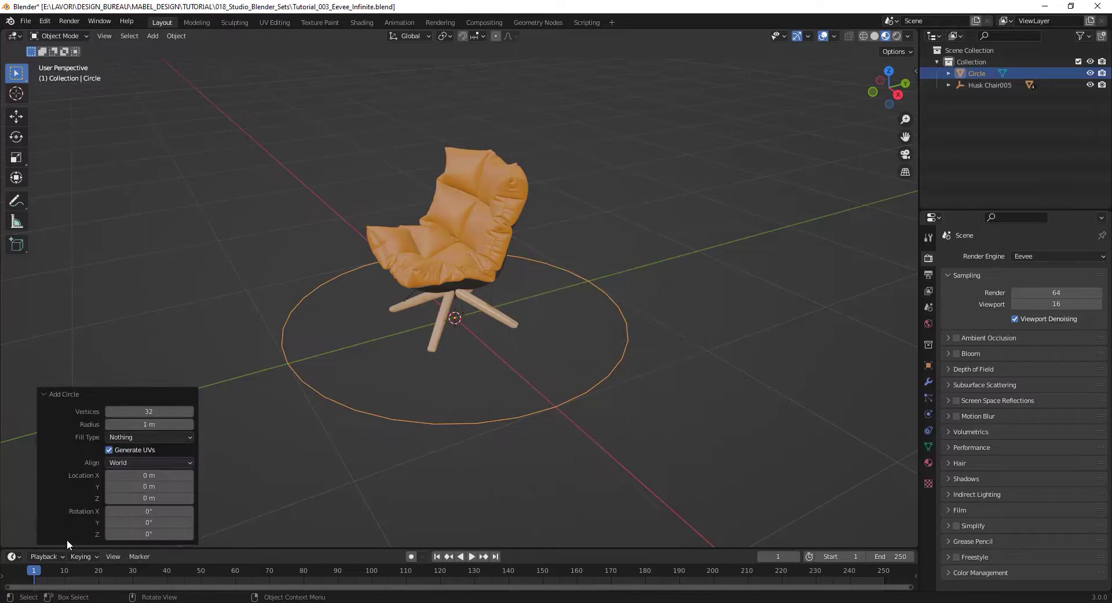
click(135, 437)
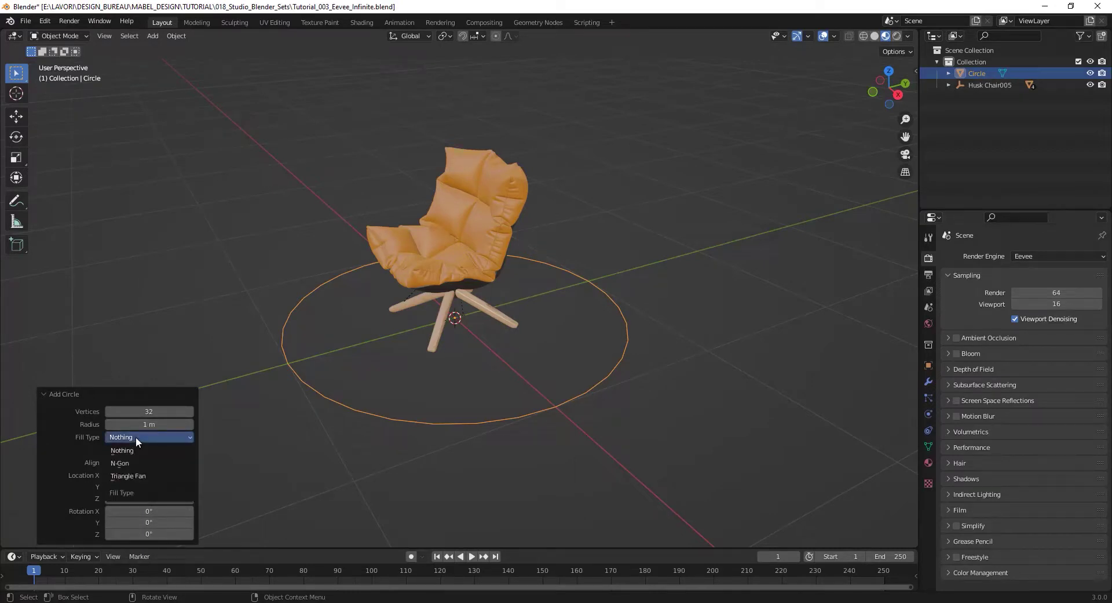
click(130, 475)
click(709, 335)
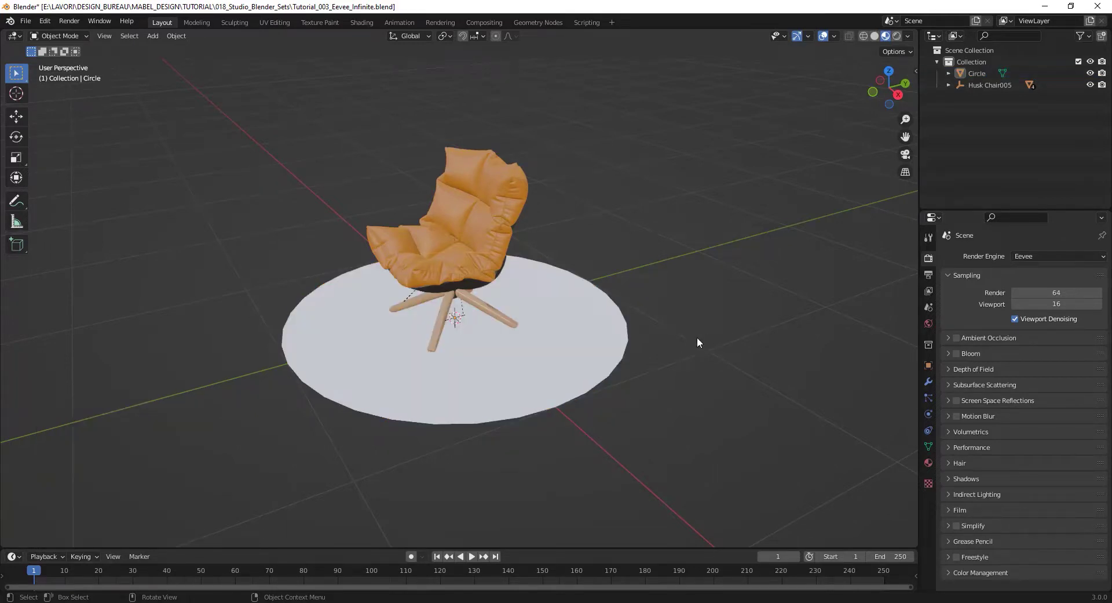
- Orbit around the chair and disc, selecting and then deselecting the circle
middle_drag(534, 318, 513, 377)
click(513, 378)
middle_drag(715, 375, 622, 361)
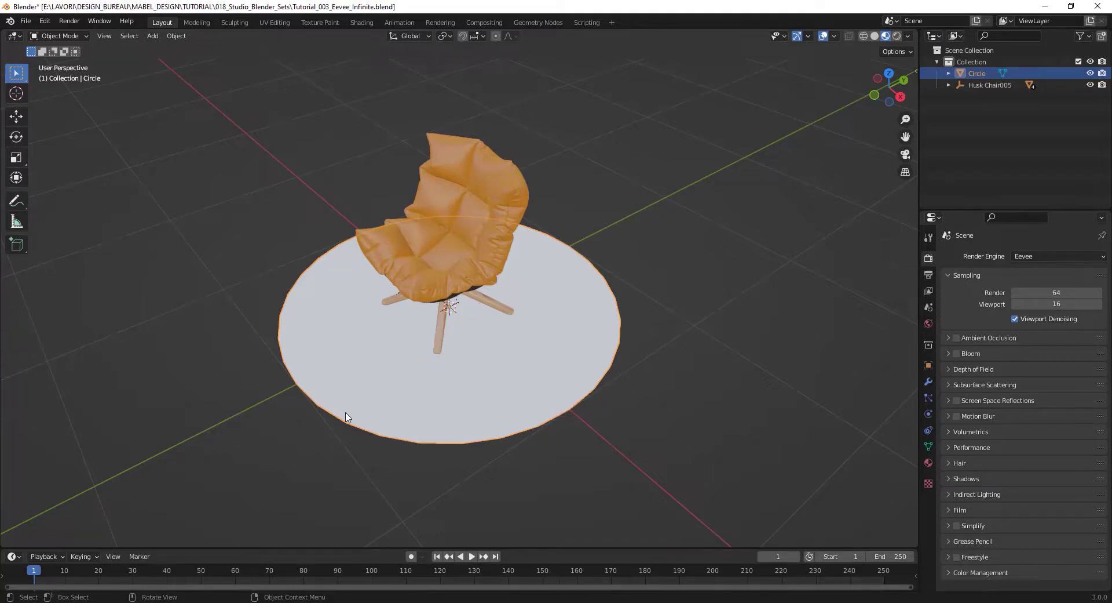
click(708, 225)
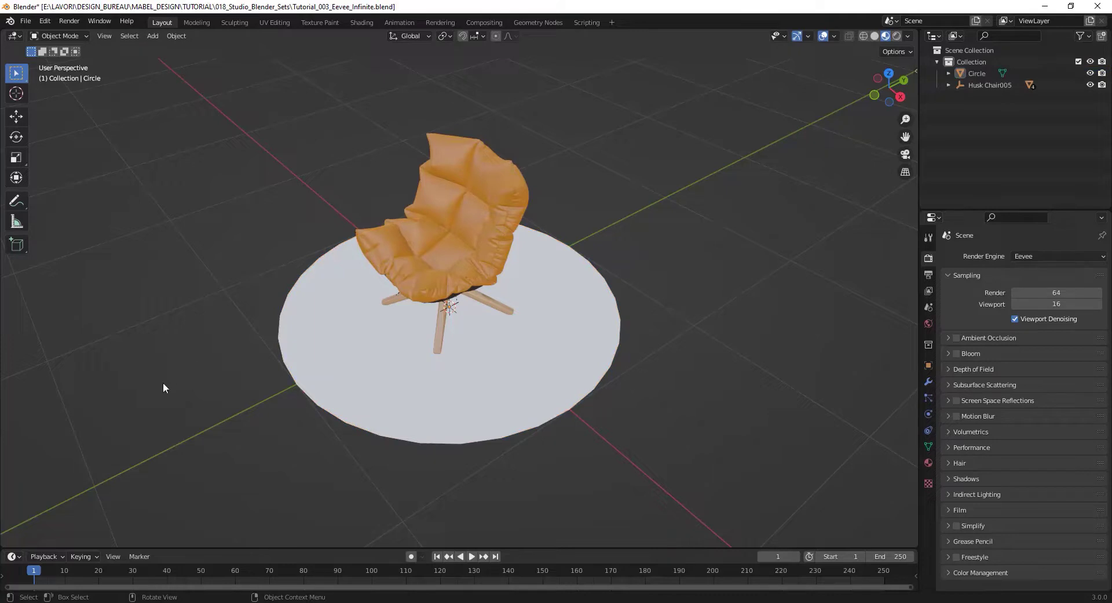
- Look through the mode and editor type menus, then bring up the viewport's area split options
click(61, 36)
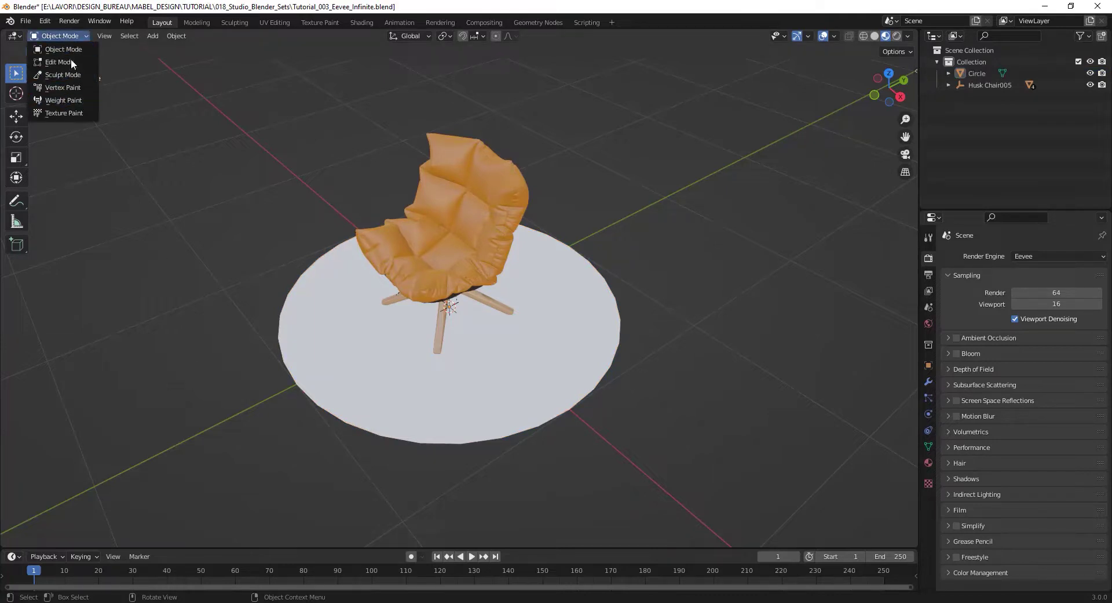
click(14, 36)
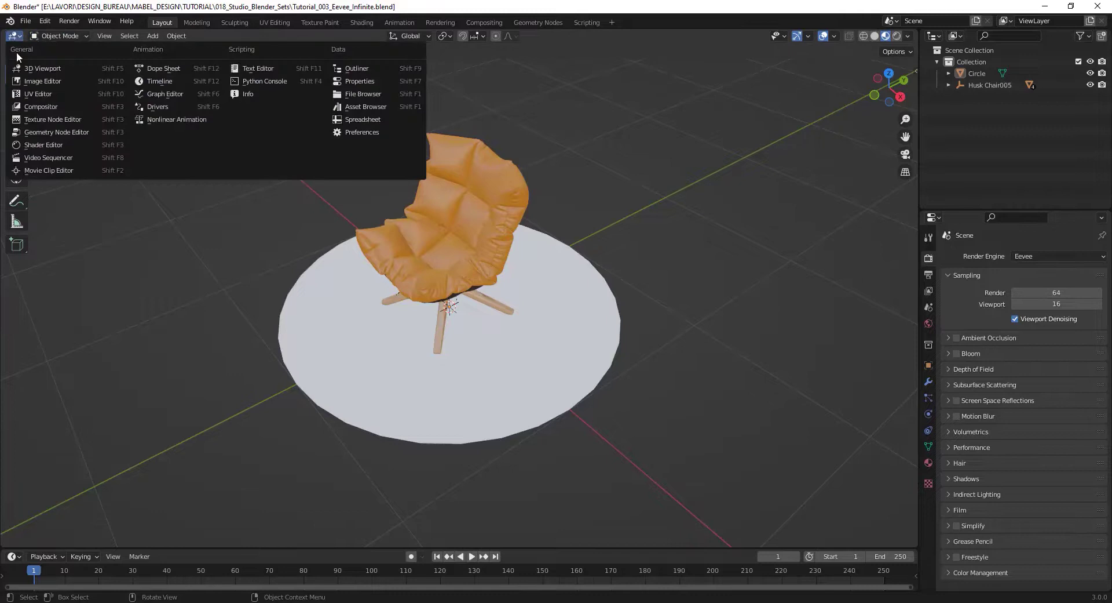
right_click(919, 232)
- Split the viewport vertically and make the left area a Shader Editor
click(886, 230)
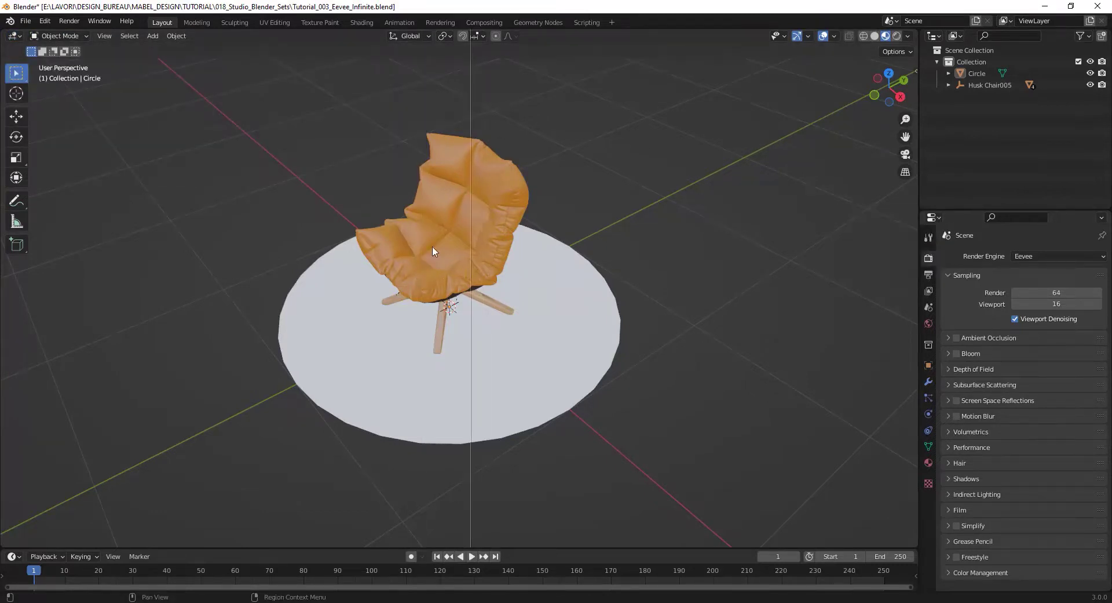
click(472, 249)
click(14, 36)
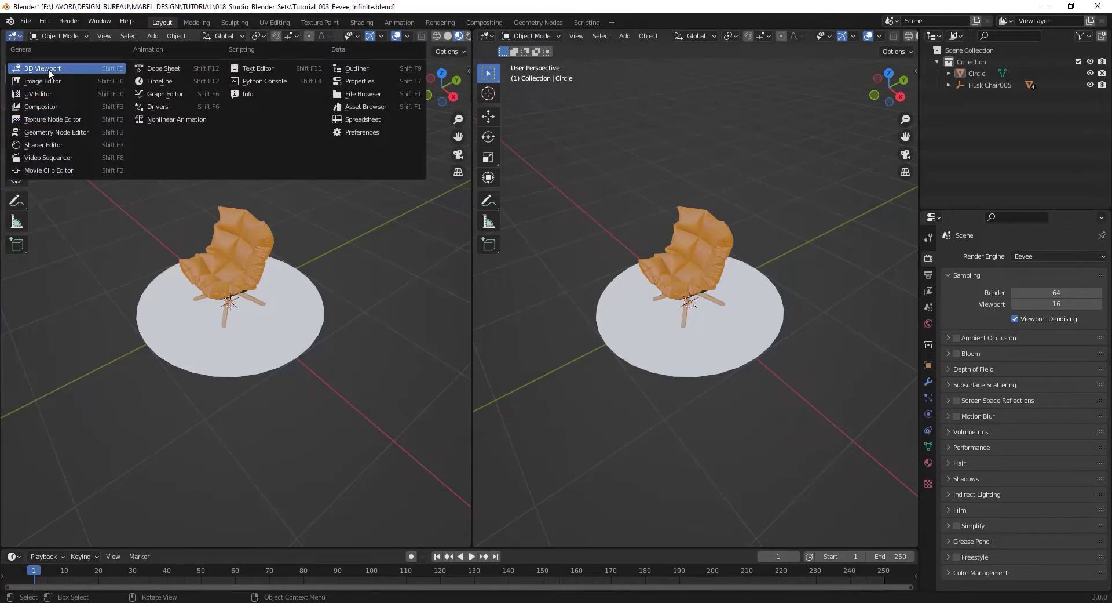
click(49, 146)
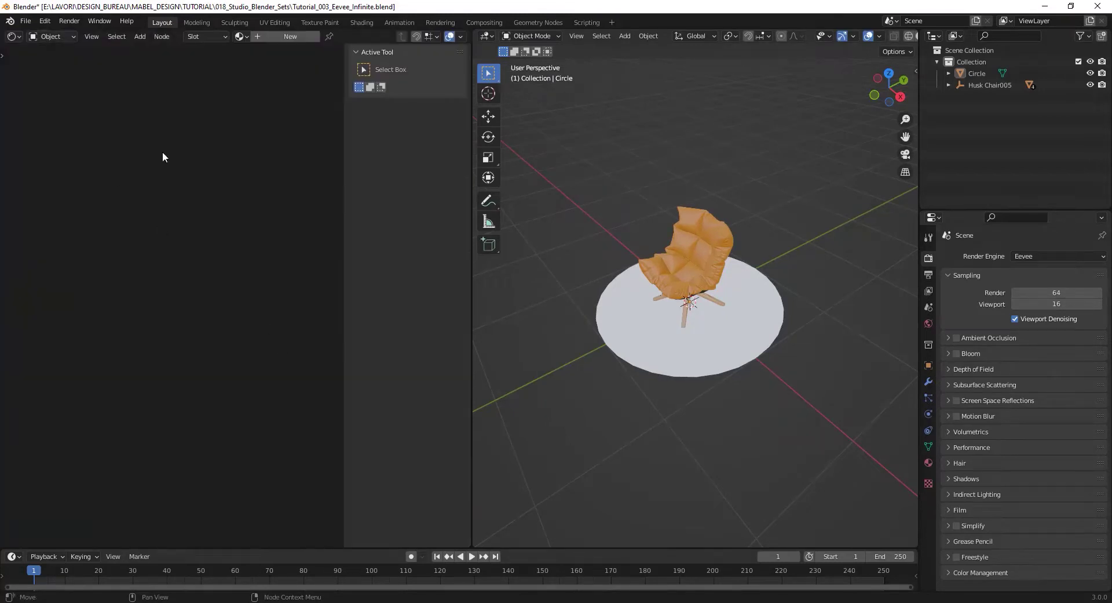
- Give the circle a new material named LIMBO and zoom in on its nodes
click(738, 357)
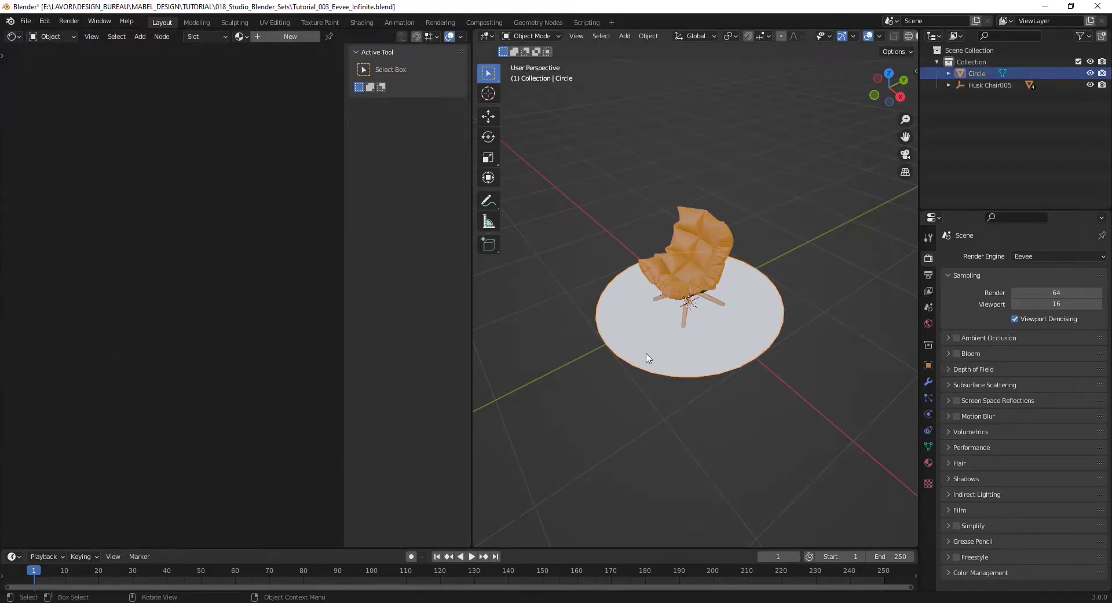
click(260, 35)
click(309, 36)
text(LIMBO)
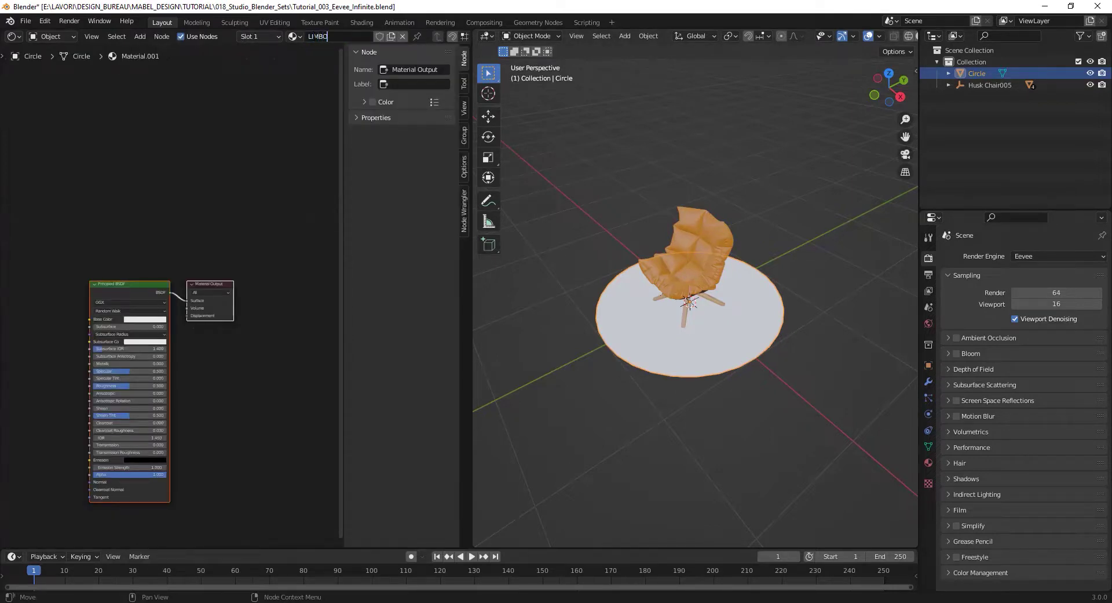
key(Return)
scroll(183, 231, up, 4)
middle_drag(111, 354, 157, 321)
- Search for and place a Gradient Texture node in the LIMBO node tree
key(shift+a)
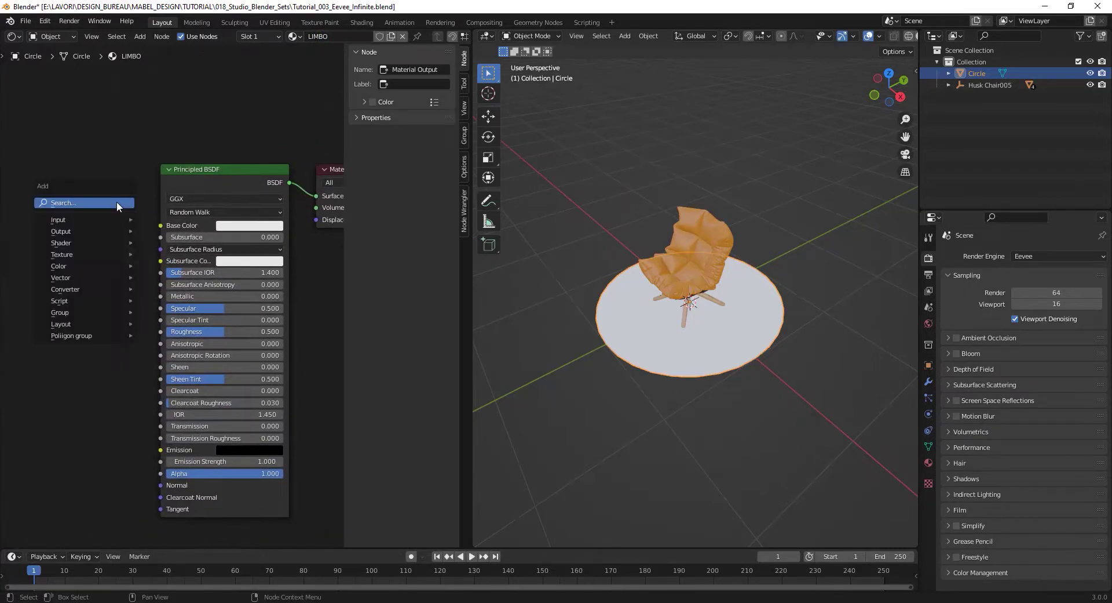
click(117, 200)
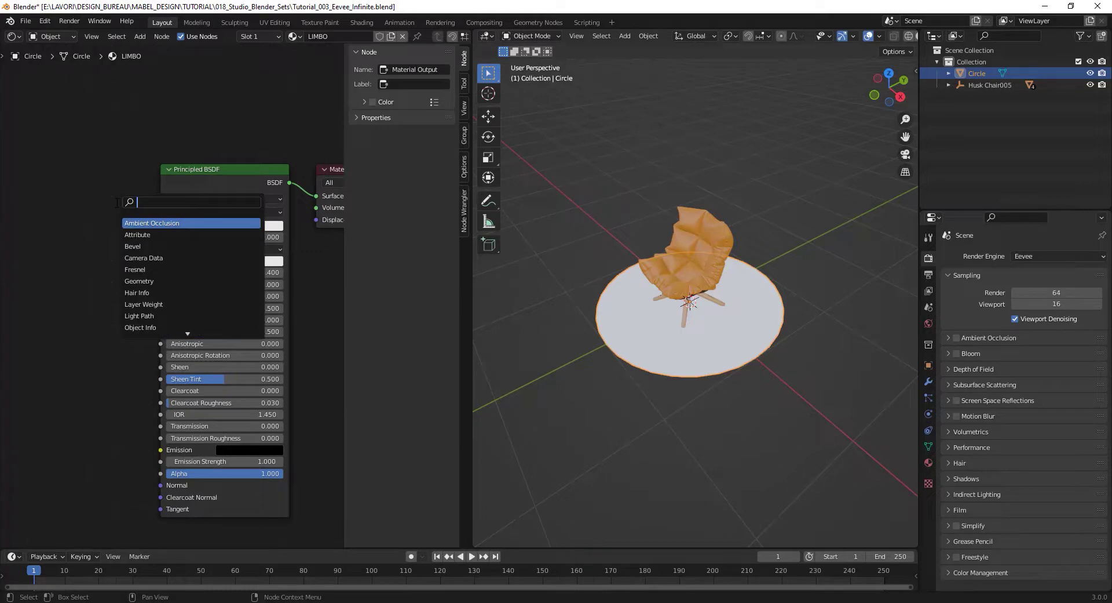
text(ga)
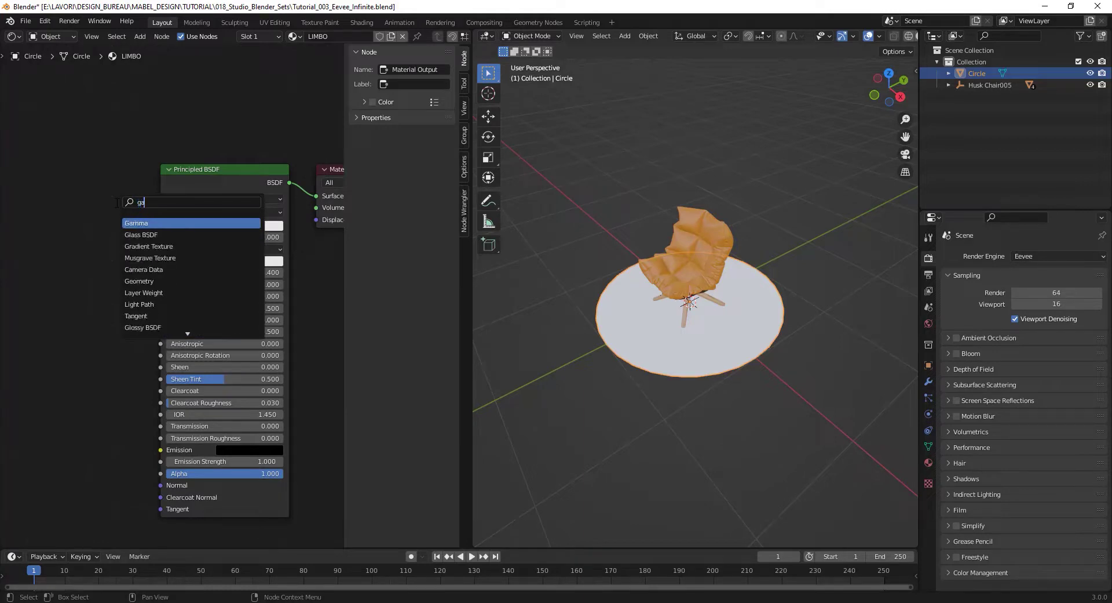
key(Down)
key(Down)
key(Return)
click(132, 163)
middle_drag(132, 163, 181, 194)
- Add Texture Coordinate and Mapping nodes to the gradient with Node Wrangler's Ctrl+T
key(ctrl+t)
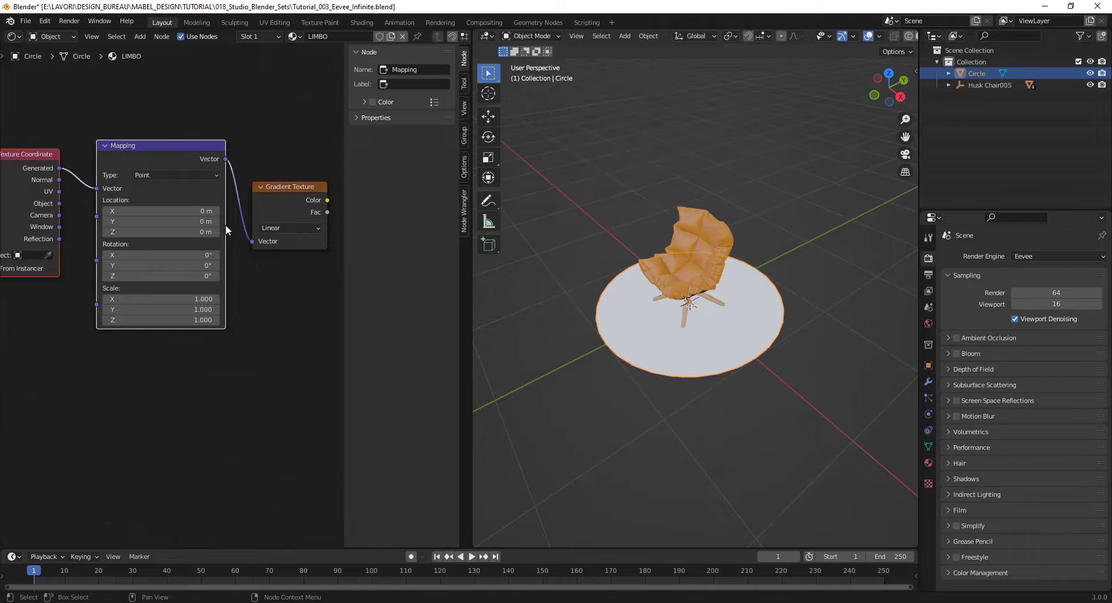
click(283, 199)
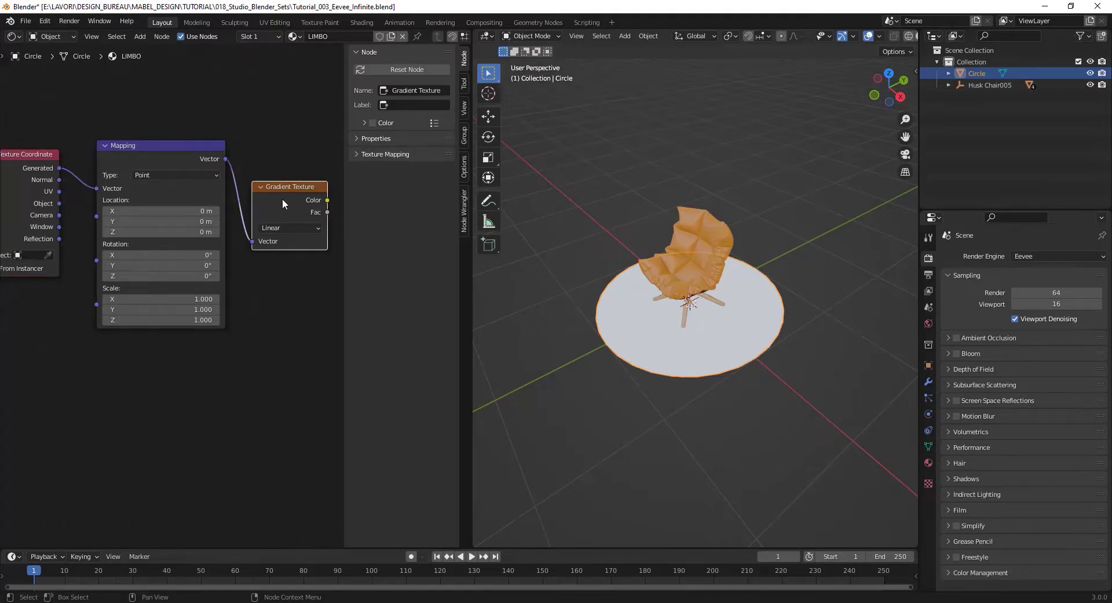
key(ctrl+t)
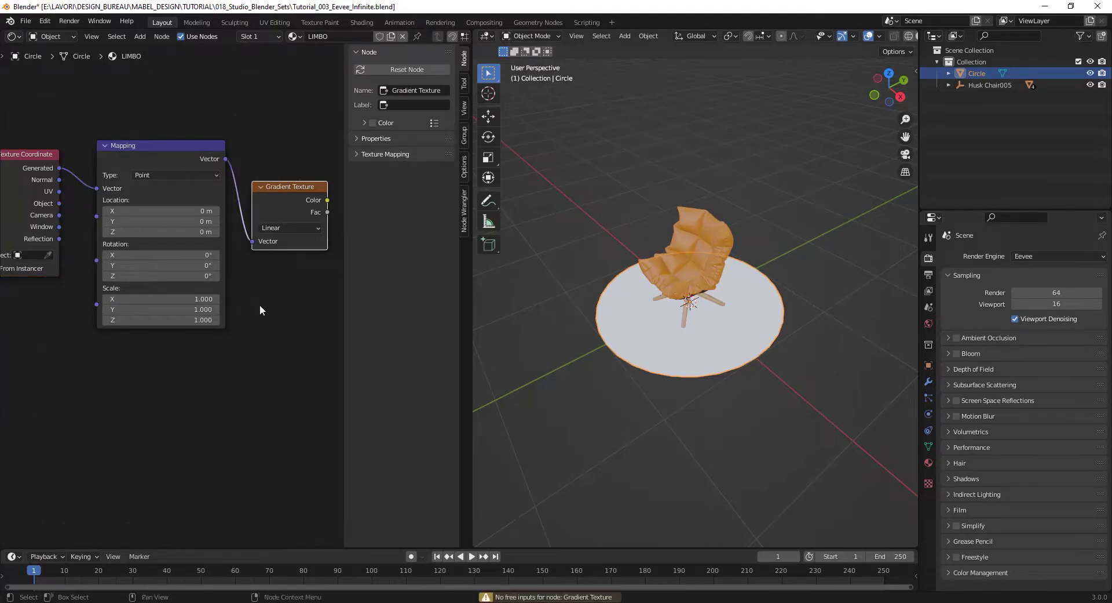
key(KP_Decimal)
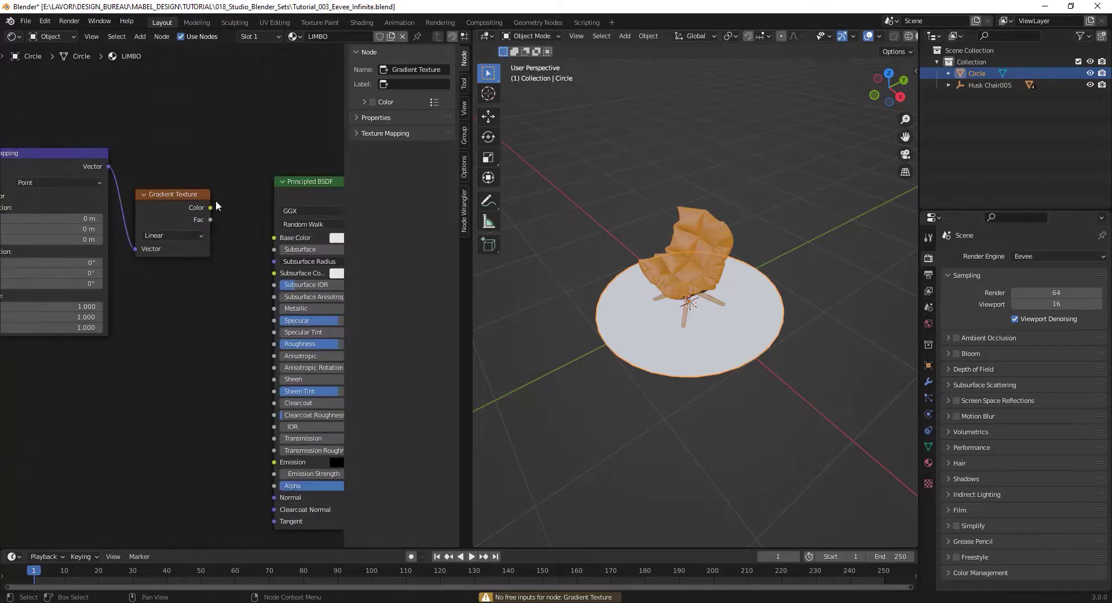
- Connect the gradient Color to Base Color and set the gradient type to Spherical
mouse_move(209, 206)
mouse_down()
mouse_move(238, 204)
mouse_move(273, 237)
mouse_up()
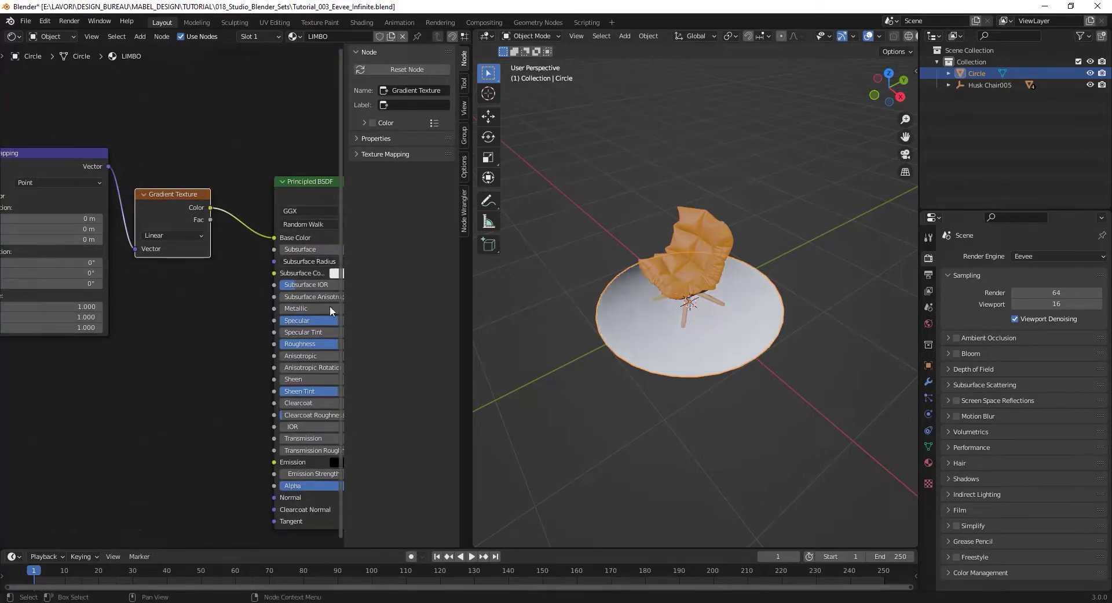
click(186, 236)
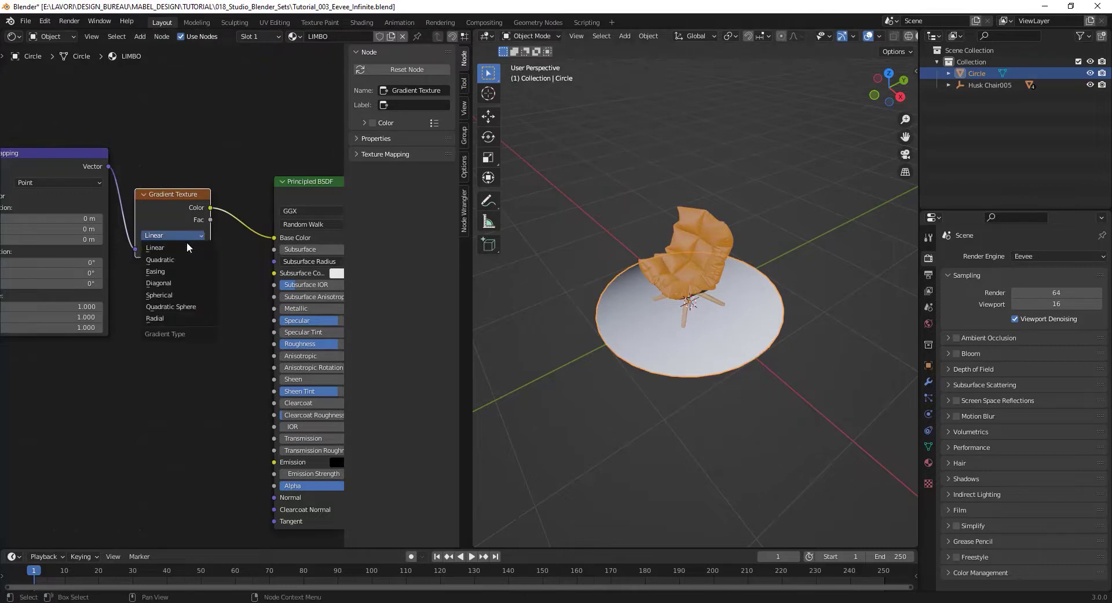
click(180, 294)
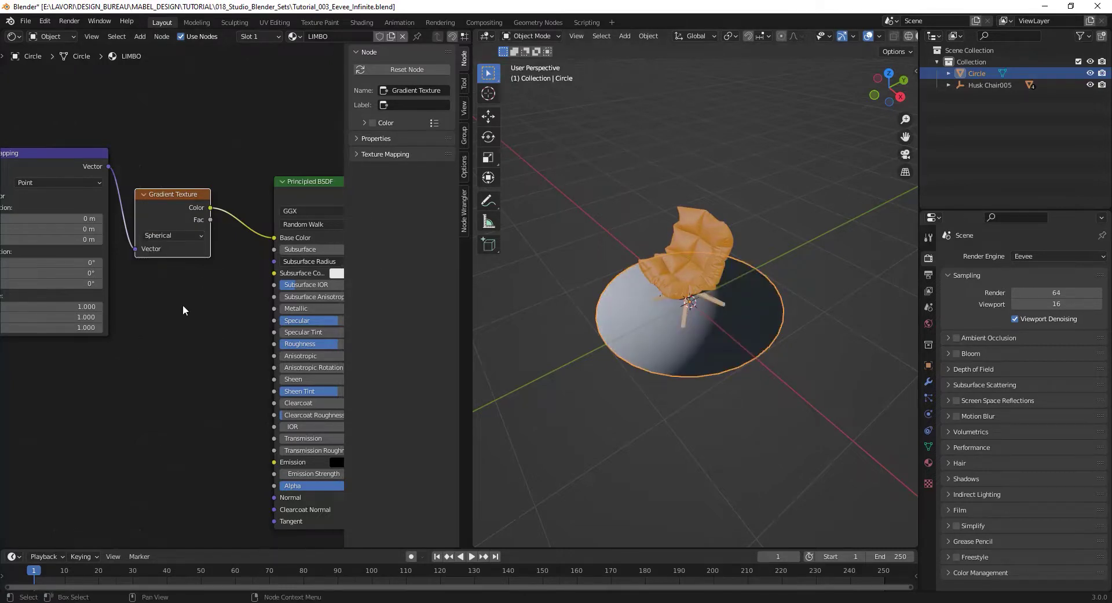
- Turn the left area into the image editor and select all the circle's UVs in Edit Mode
click(13, 36)
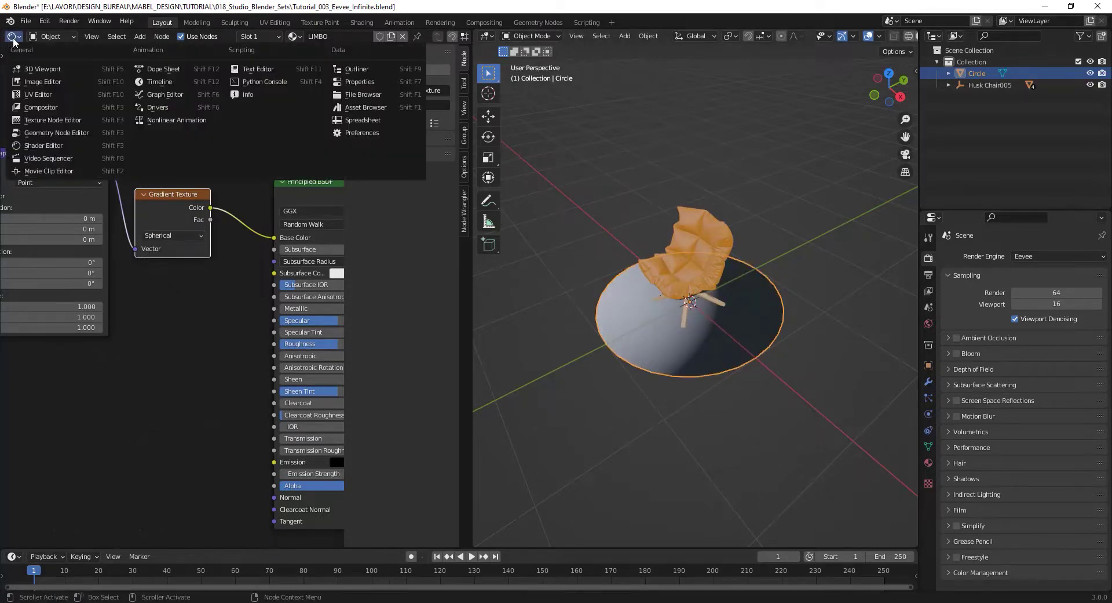
click(49, 100)
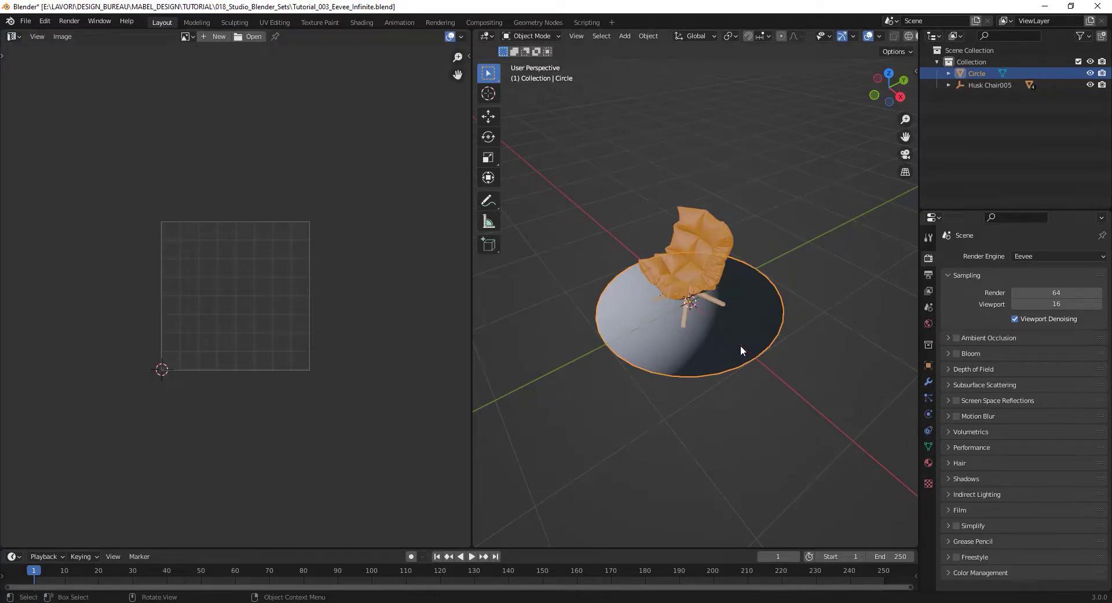
key(Tab)
key(a)
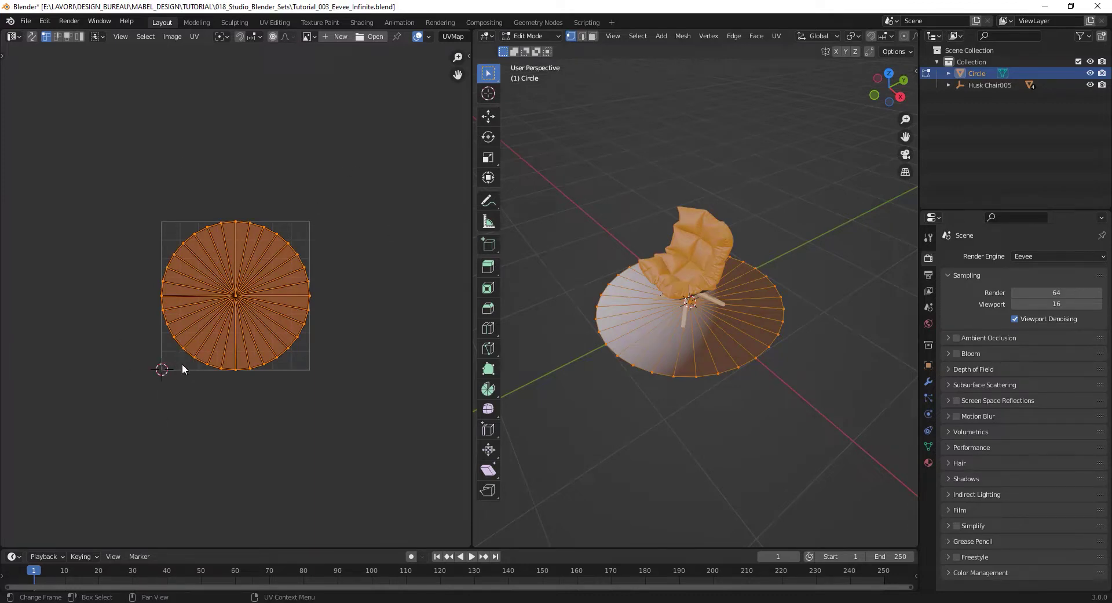
- Snap the UV island onto the 2D cursor at the origin with Selected to Cursor
key(shift+s)
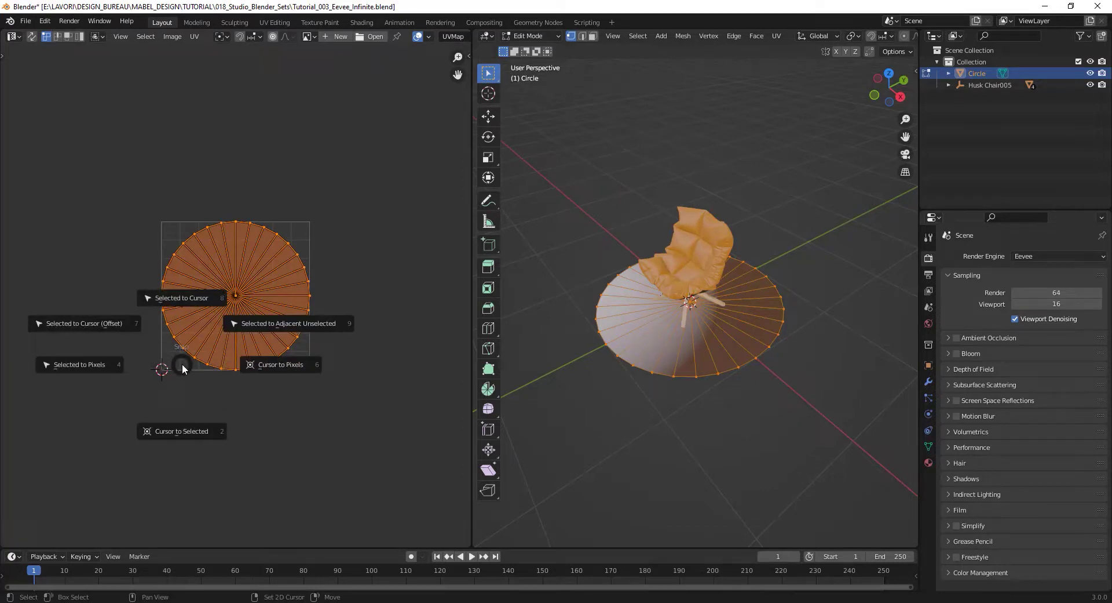
click(124, 332)
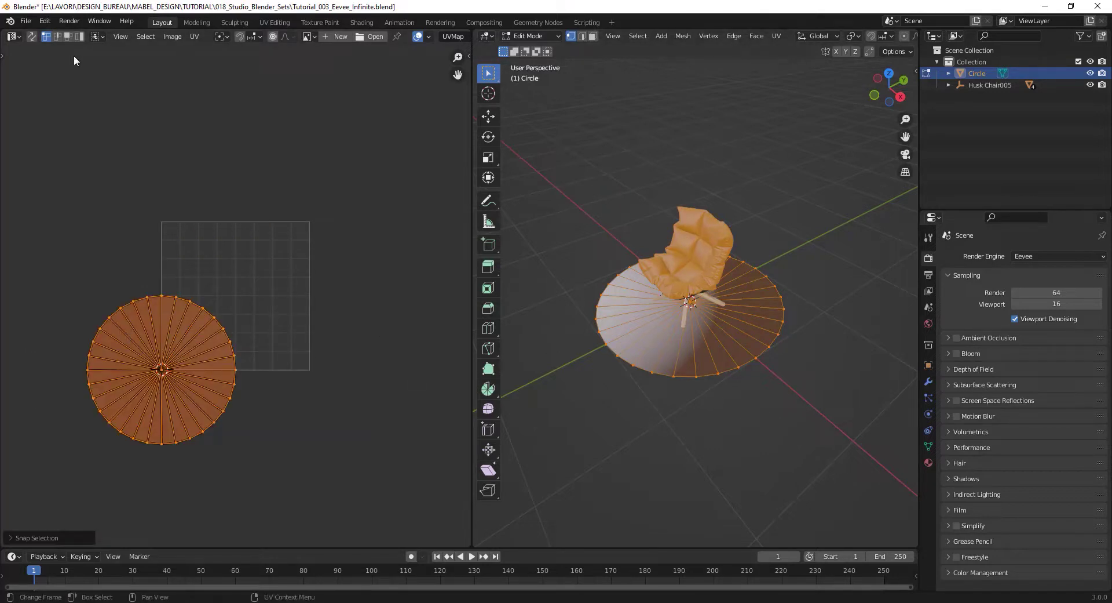
click(20, 37)
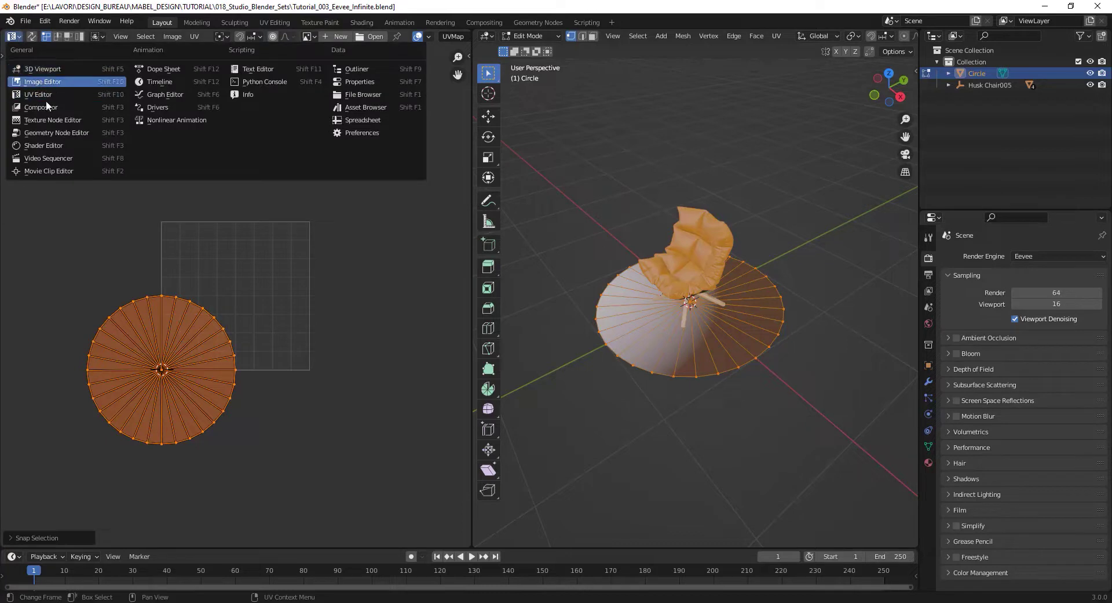
- Back in the Shader Editor, link Texture Coordinate UV to Mapping Vector, then return to Object Mode
click(40, 146)
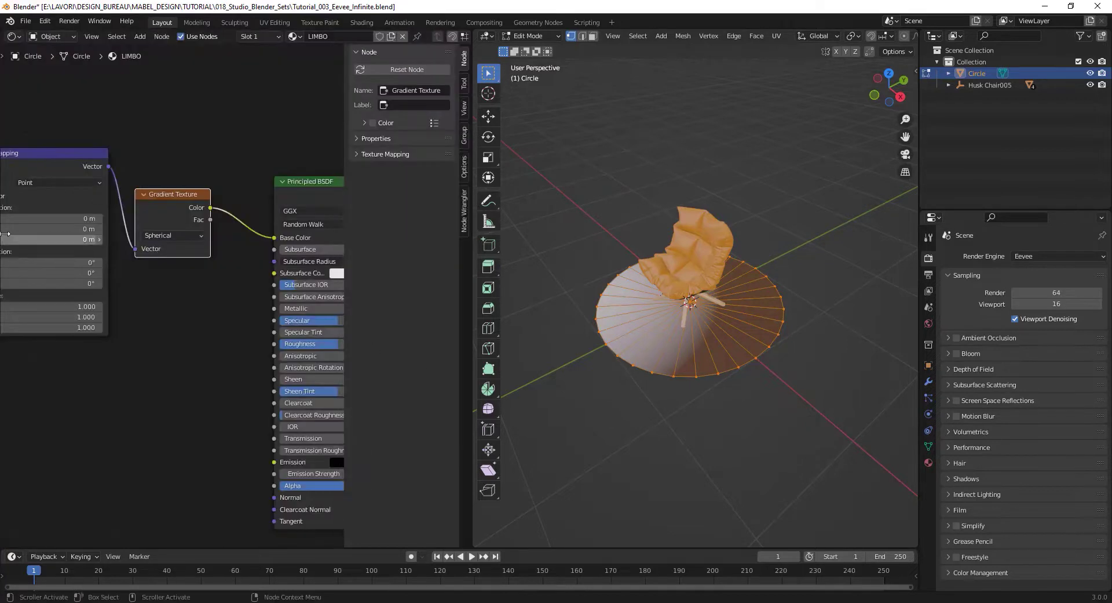
middle_drag(104, 238, 217, 249)
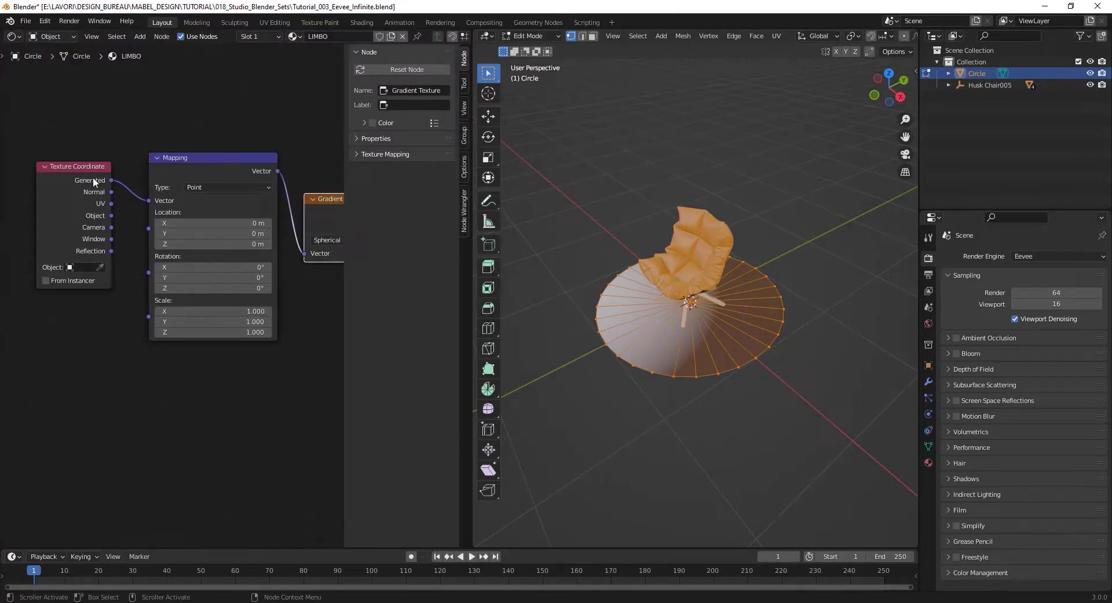
drag(111, 203, 151, 201)
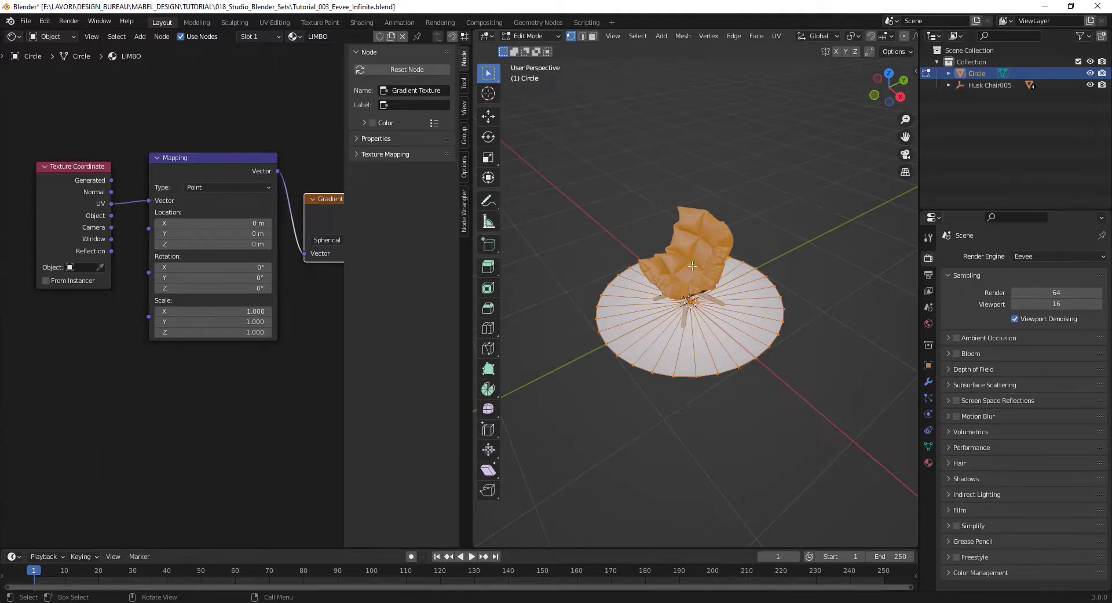
middle_drag(270, 278, 51, 281)
key(Tab)
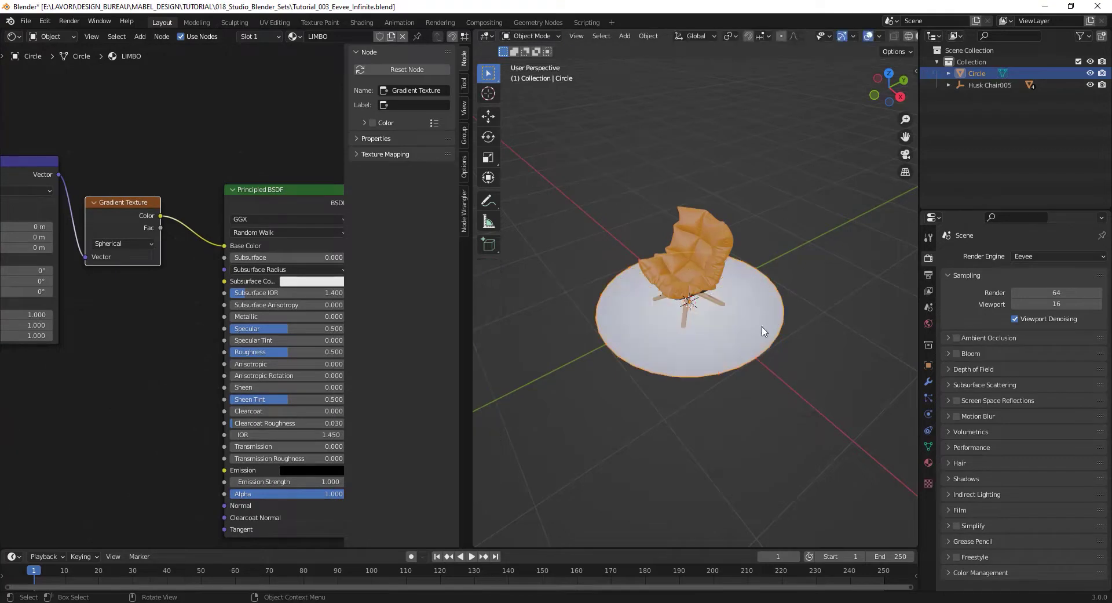
- In the UV Editor, scale up the circle's UVs in Edit Mode, then return to Object Mode
click(13, 36)
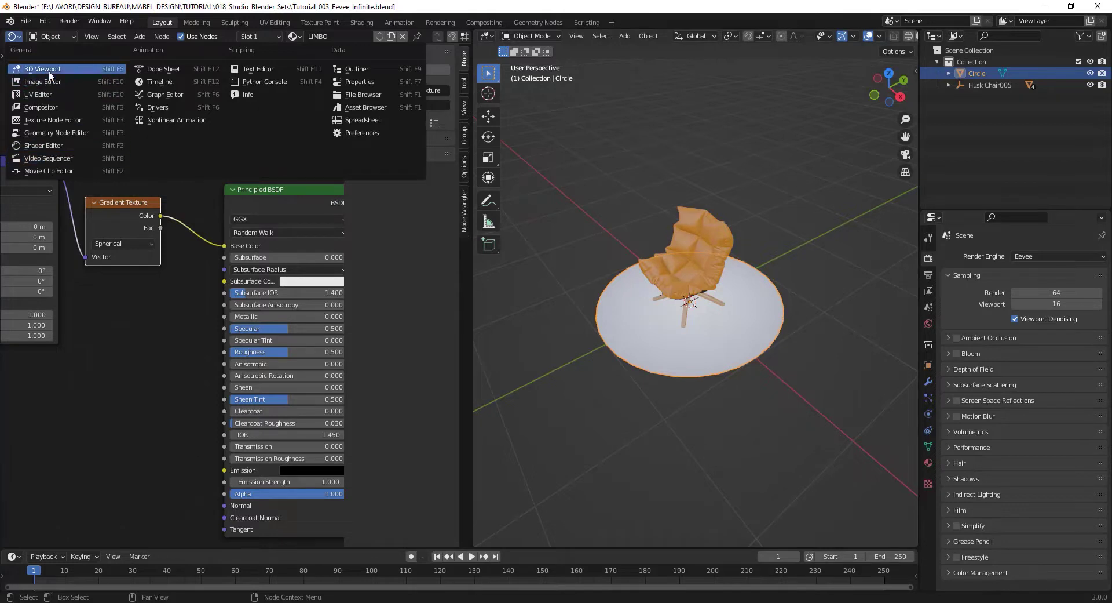
click(39, 95)
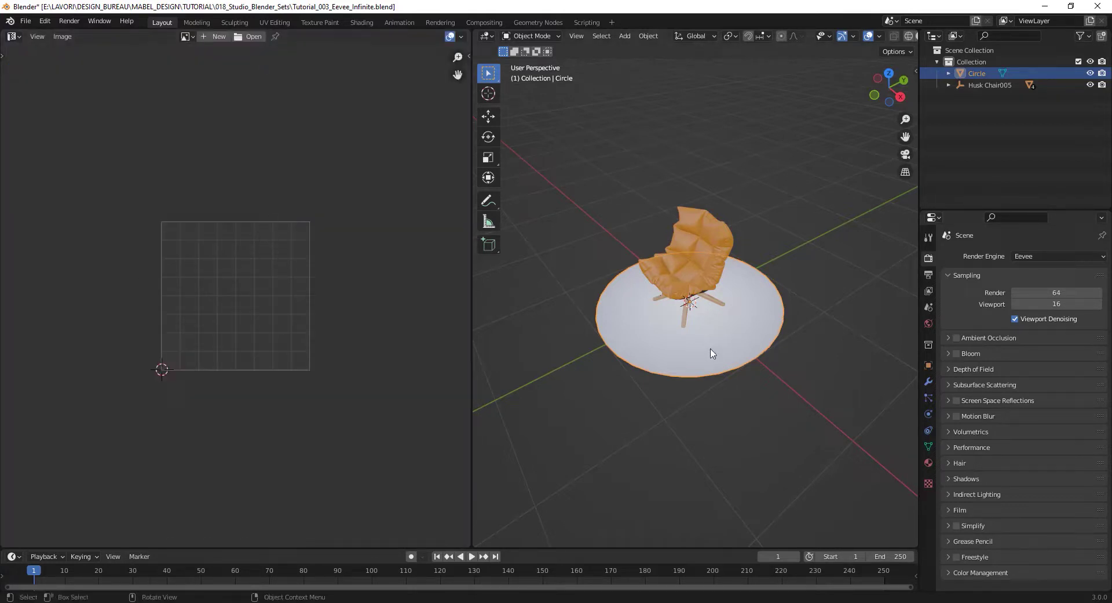
key(Tab)
key(s)
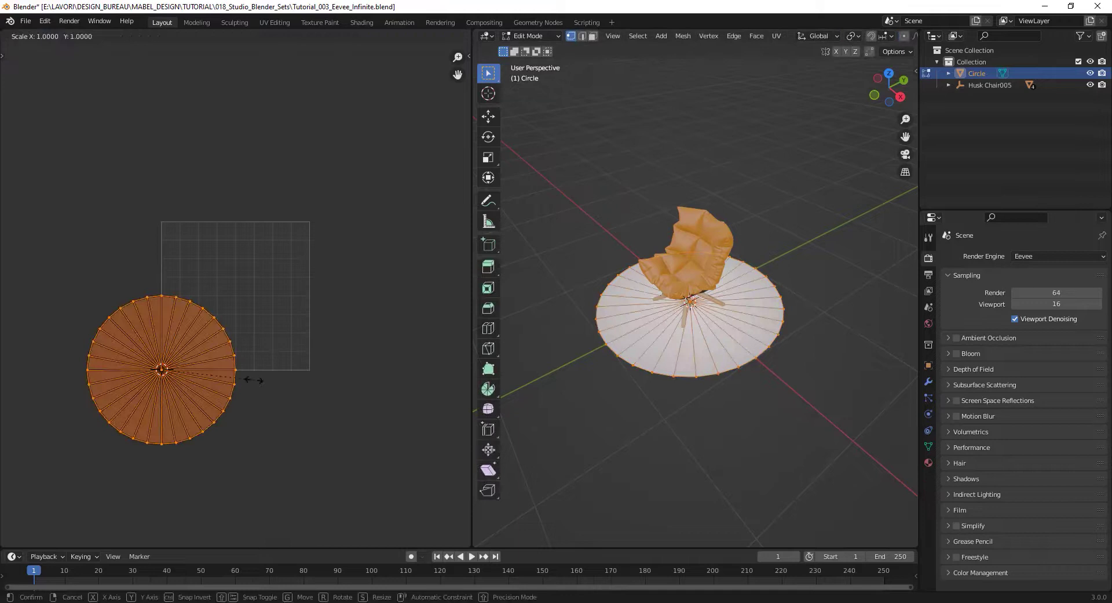
click(358, 365)
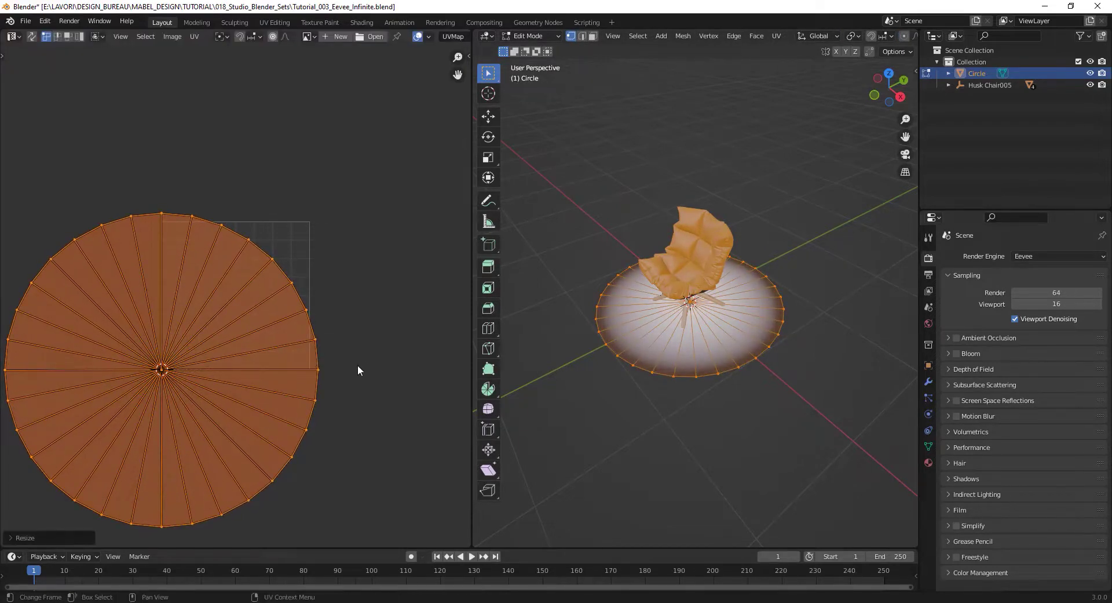
key(Tab)
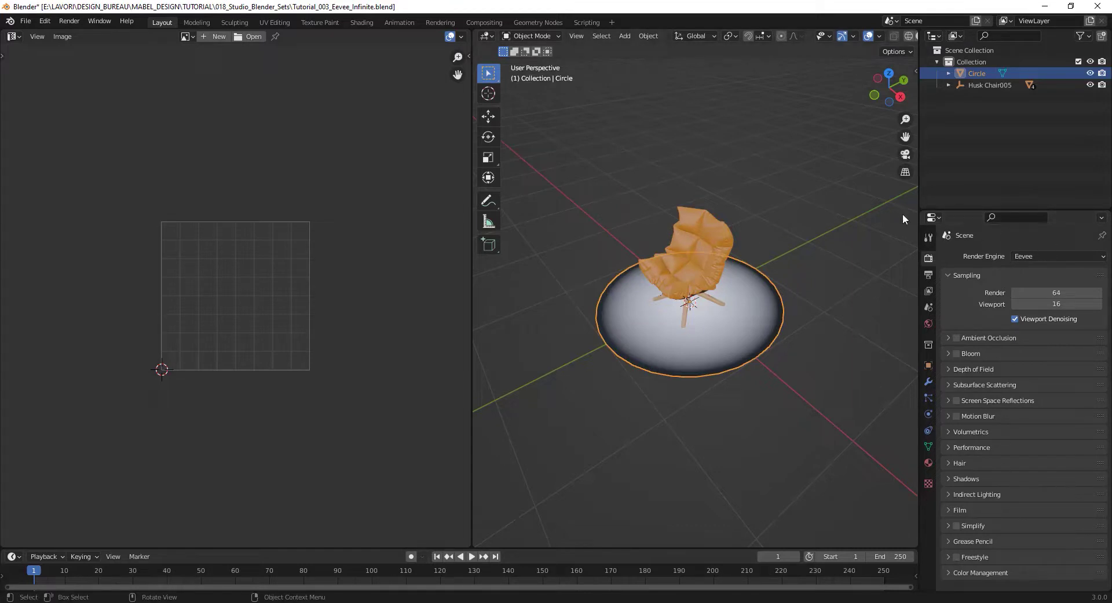
click(16, 38)
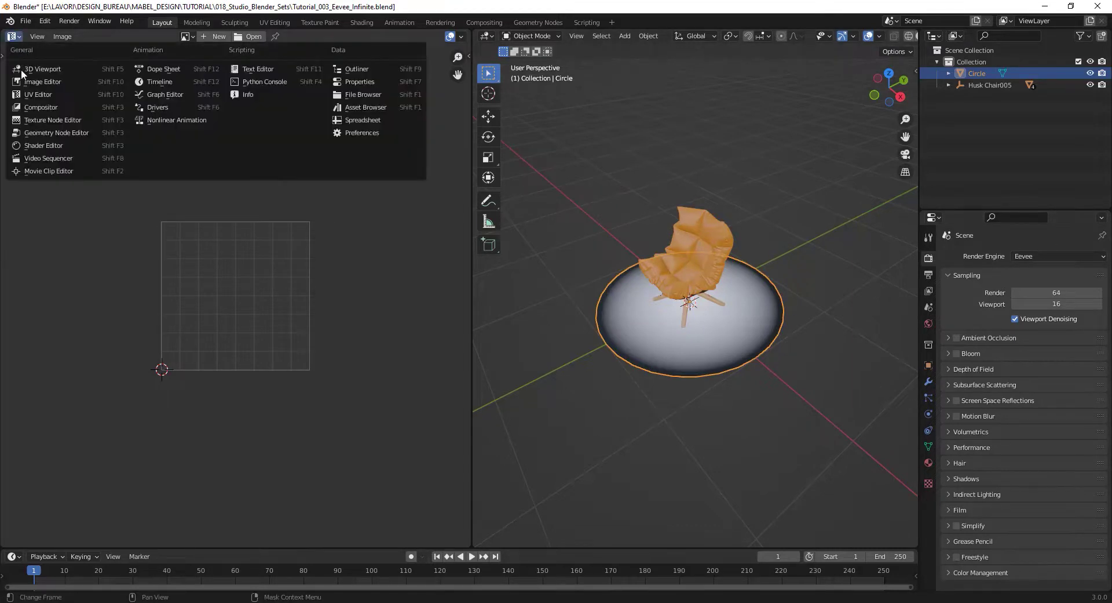
- In the Shader Editor, route the gradient Color to Principled BSDF Alpha and unlink Base Color
click(37, 144)
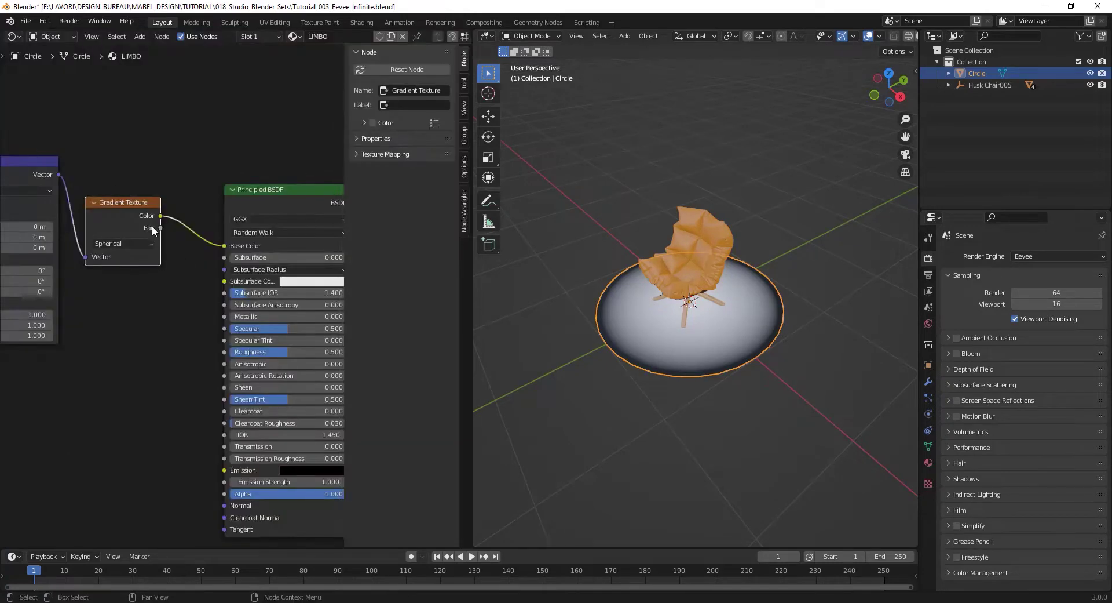
drag(161, 215, 225, 493)
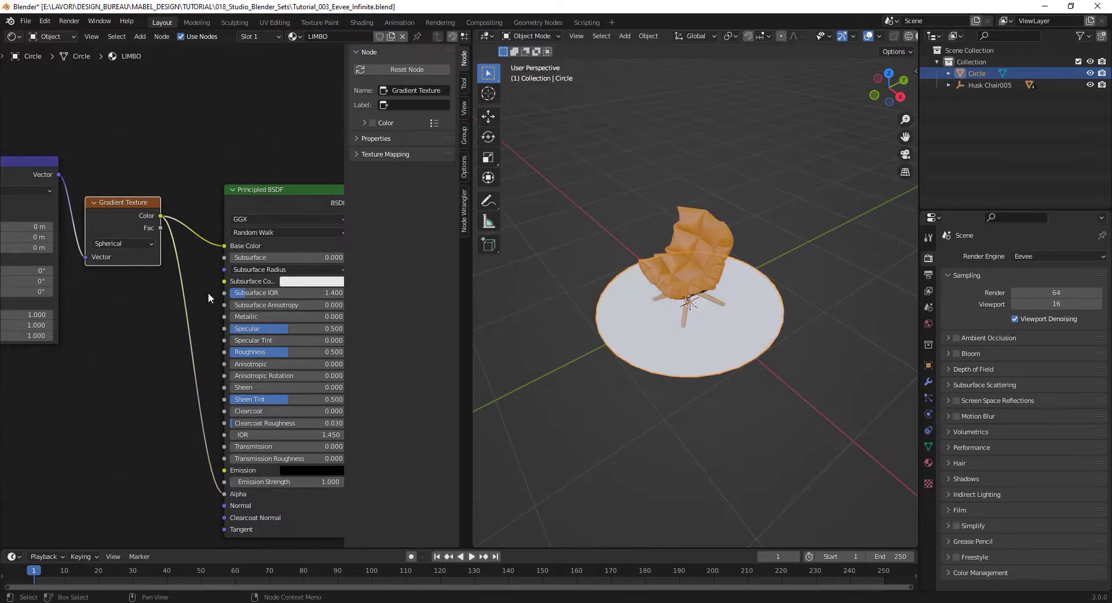
mouse_move(224, 247)
mouse_down()
mouse_move(195, 237)
mouse_move(196, 124)
mouse_move(199, 150)
mouse_up()
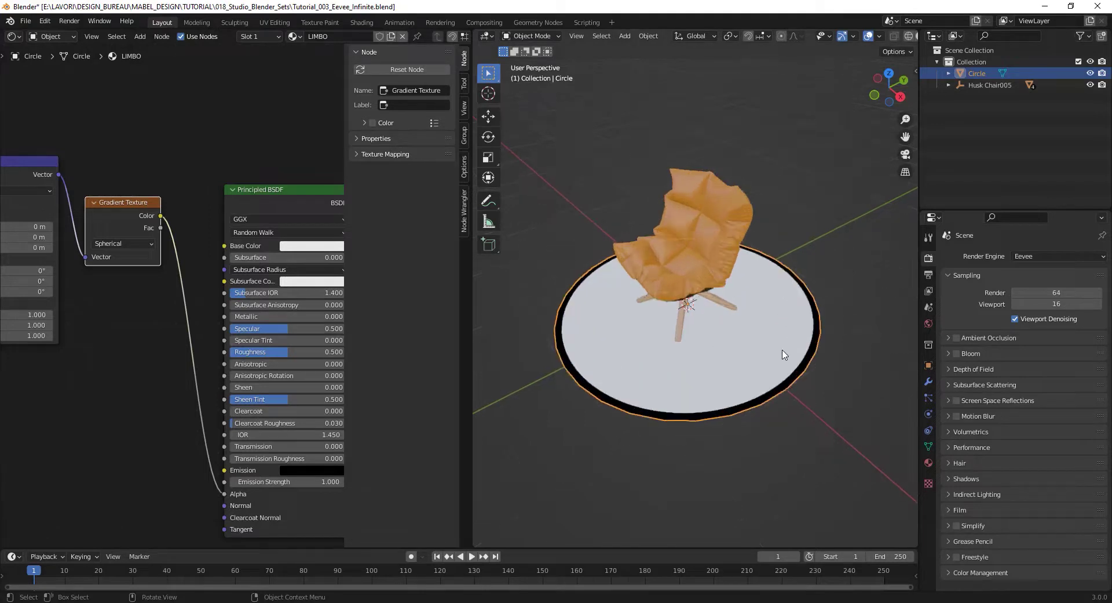
scroll(613, 351, up, 4)
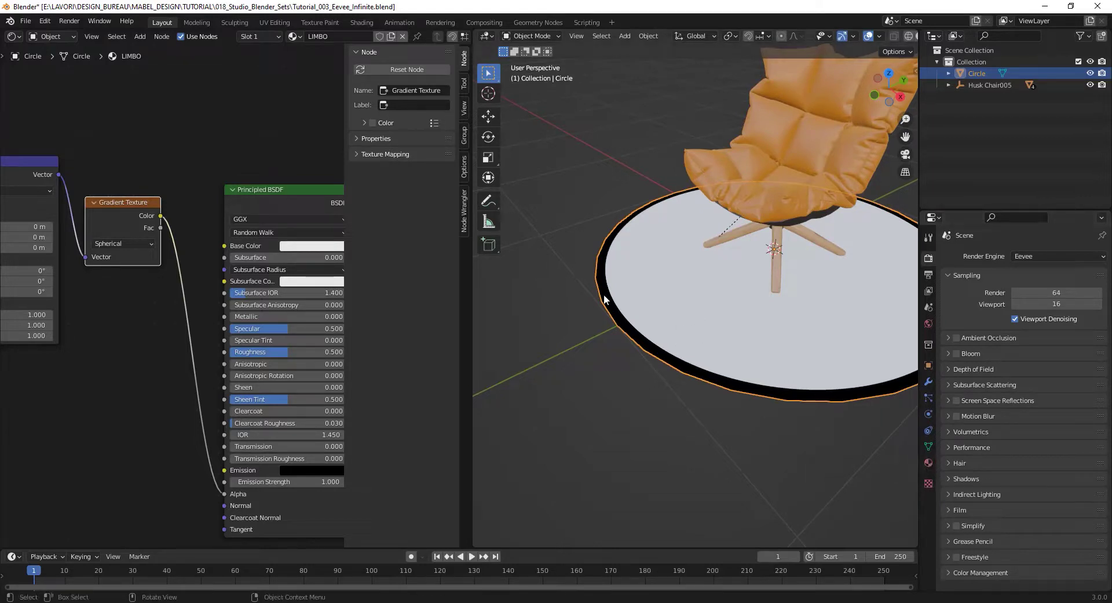
- Set the LIMBO material's Blend Mode to Alpha Blend
click(928, 462)
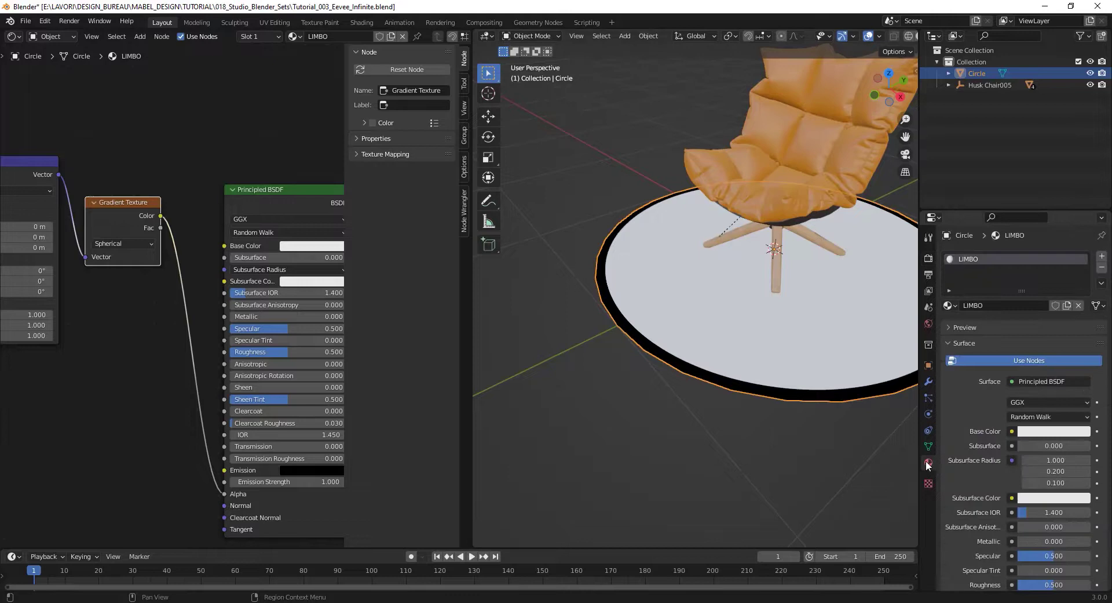
scroll(944, 465, down, 15)
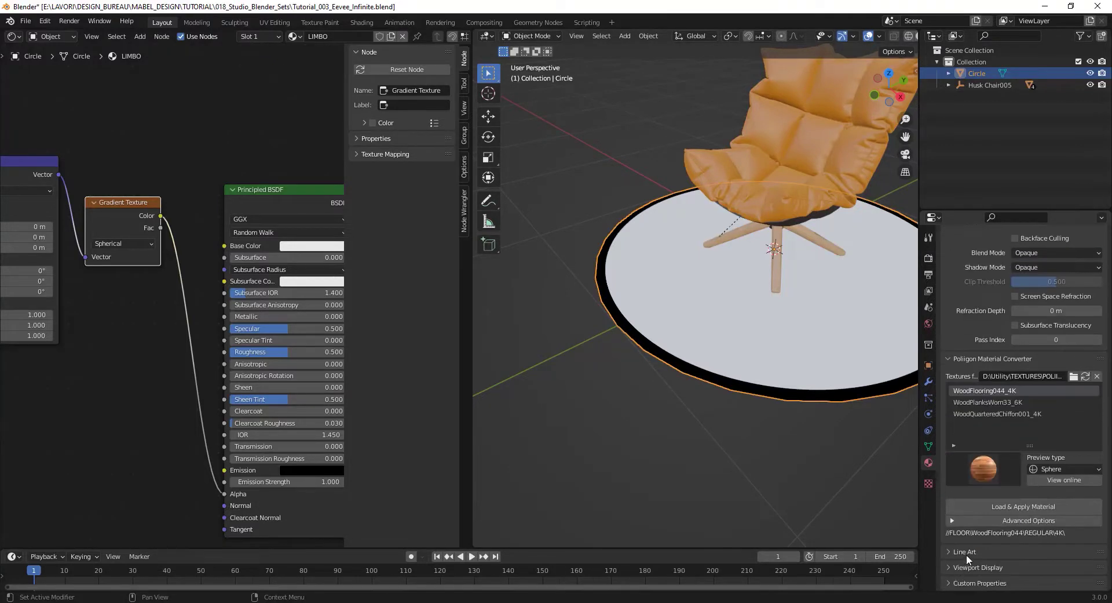
scroll(946, 333, up, 2)
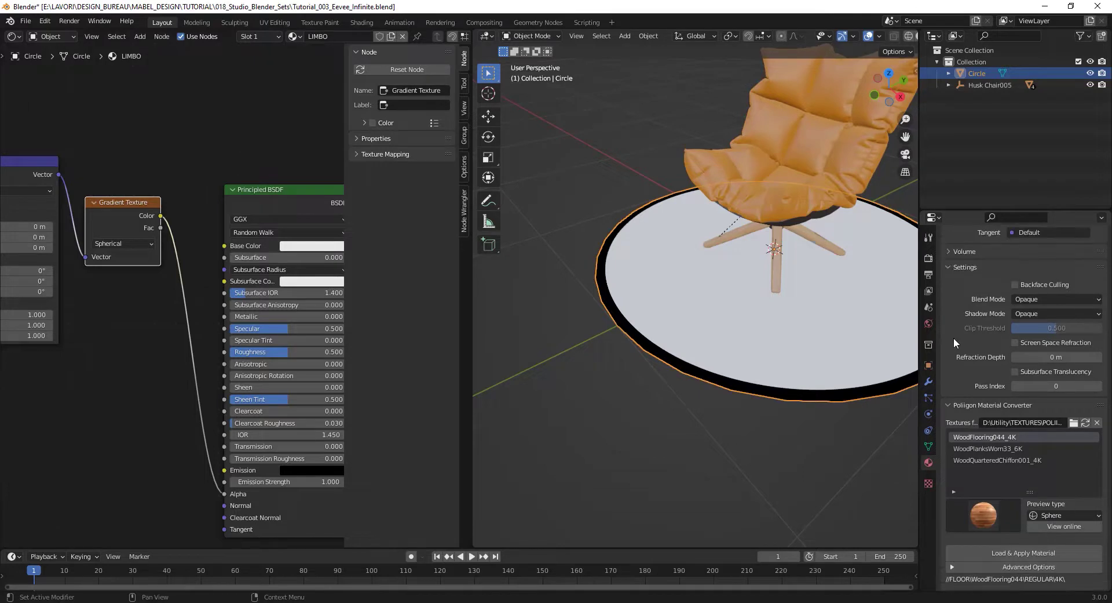
click(1024, 299)
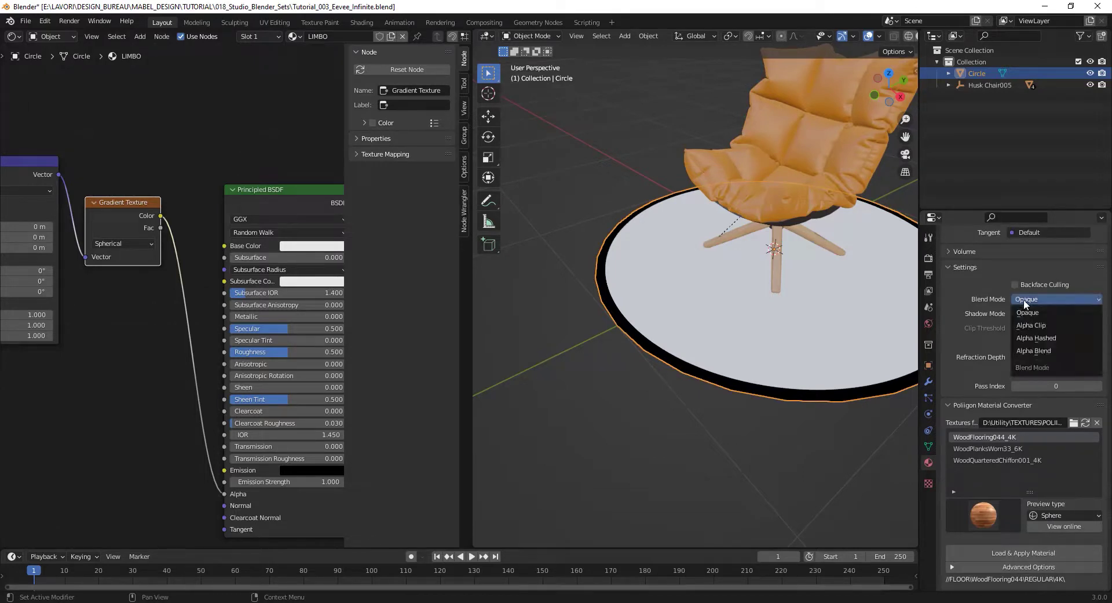
click(1028, 351)
- Deselect the circle and orbit around the chair to check the soft transparent fade
click(647, 391)
scroll(696, 400, down, 3)
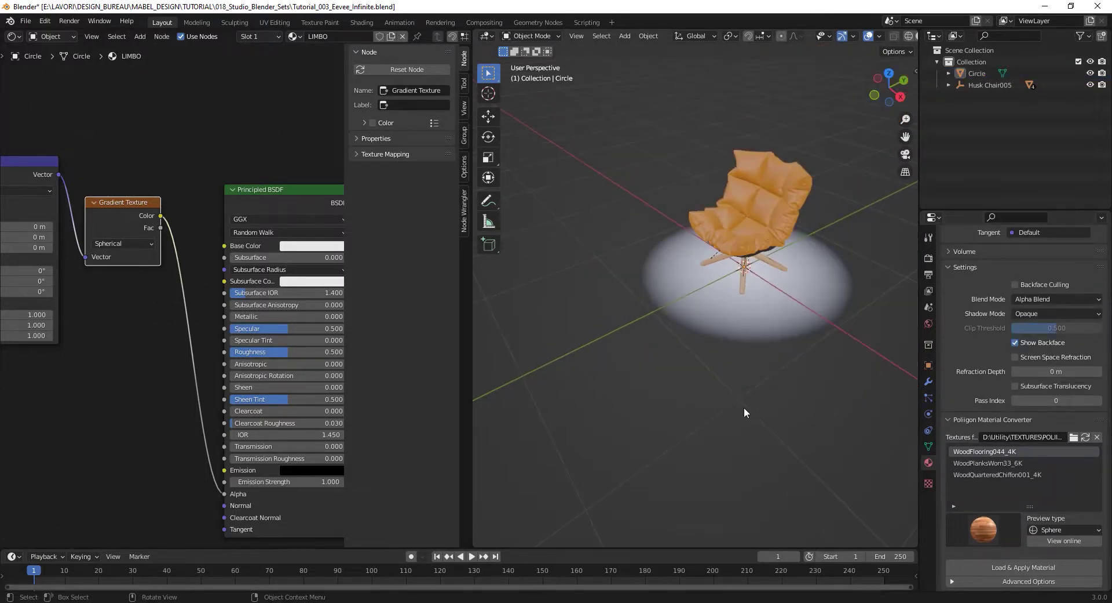
middle_drag(744, 407, 744, 294)
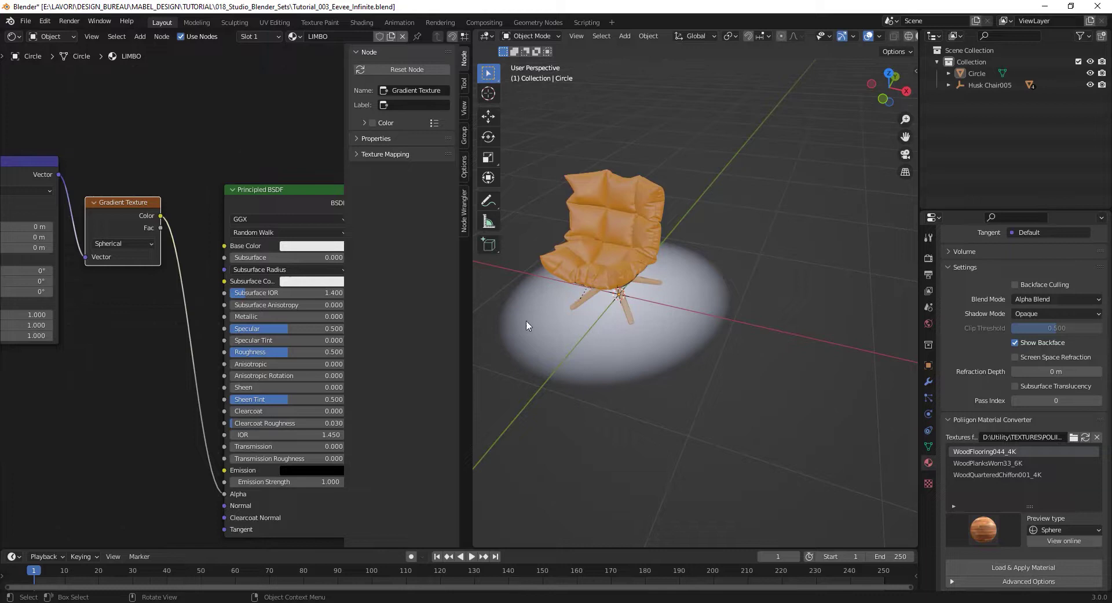
middle_drag(698, 311, 655, 350)
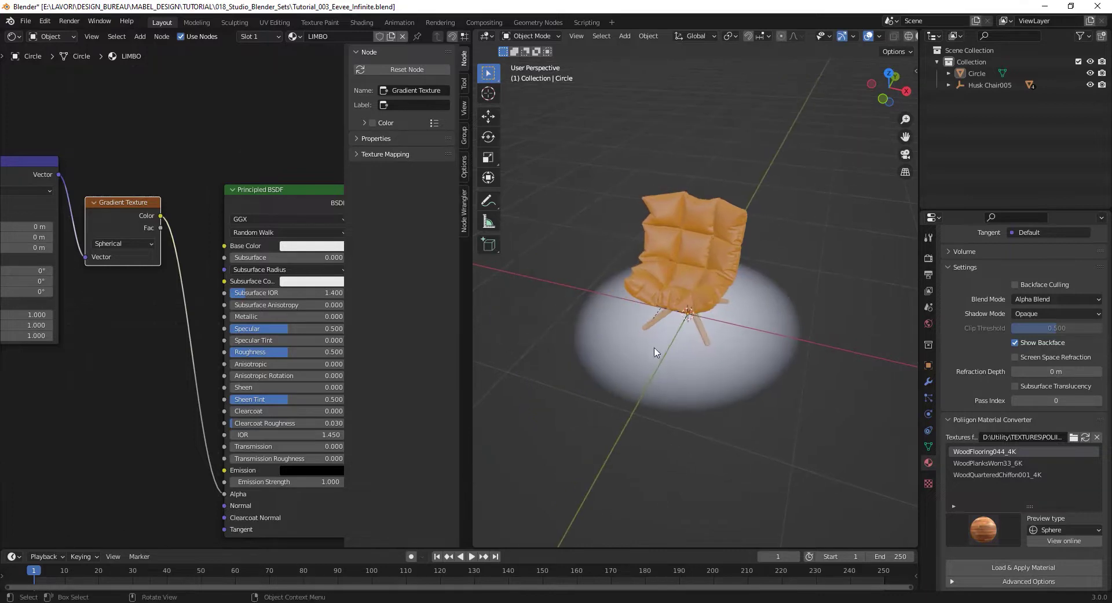
- Show the World shader nodes and insert a Mix Shader into the Background-to-output link
click(51, 36)
click(49, 68)
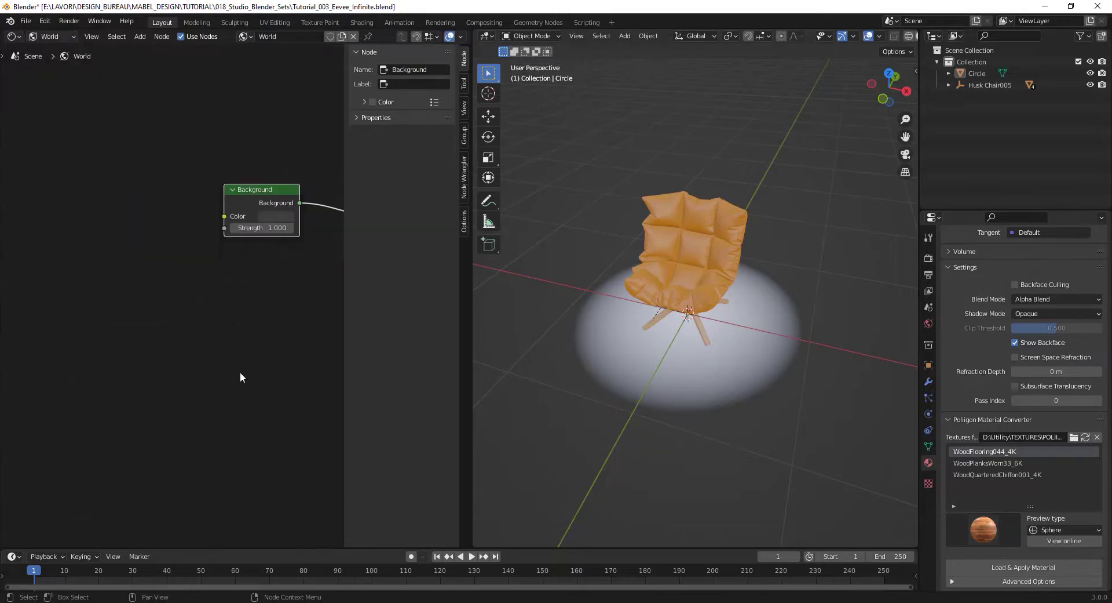
key(Home)
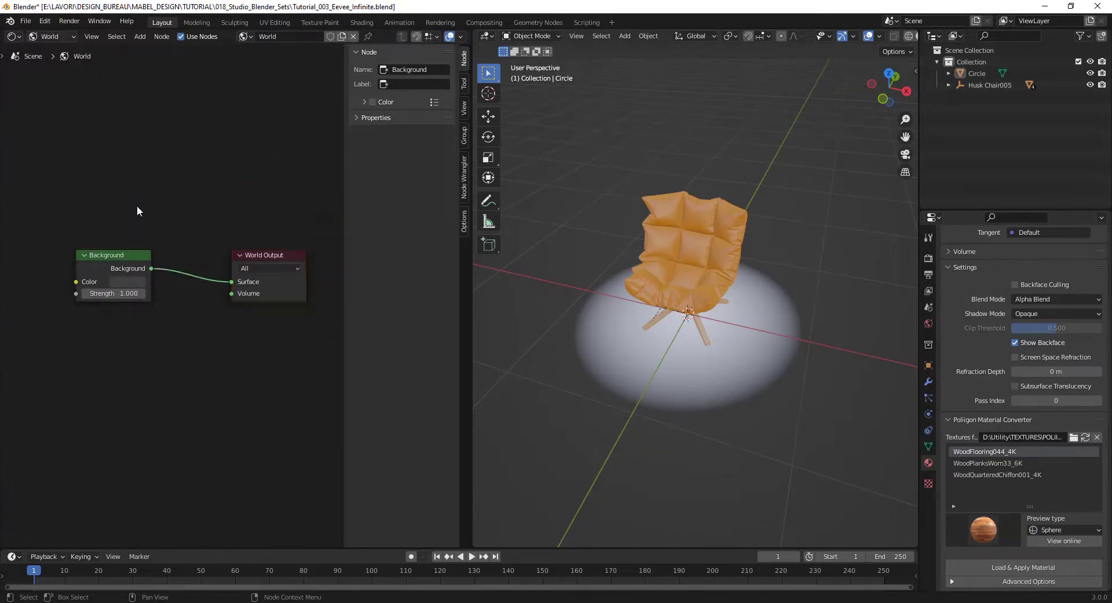
key(shift+a)
click(137, 210)
text(mix)
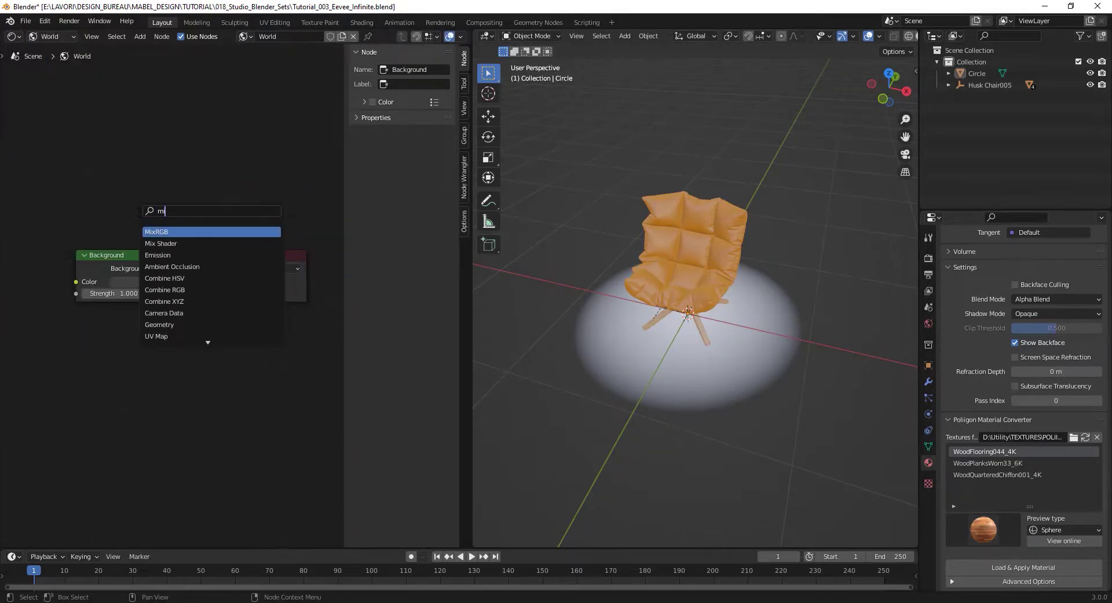
click(165, 242)
click(188, 263)
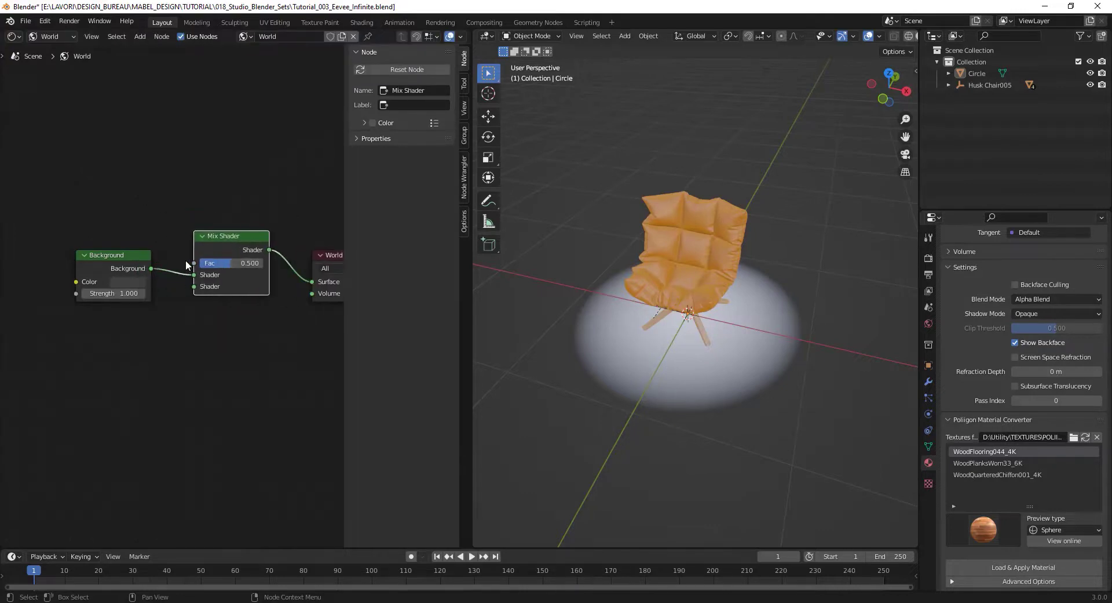
- Add a Light Path node and wire Is Camera Ray into the Mix Shader's Fac
key(shift+a)
click(138, 188)
text(light)
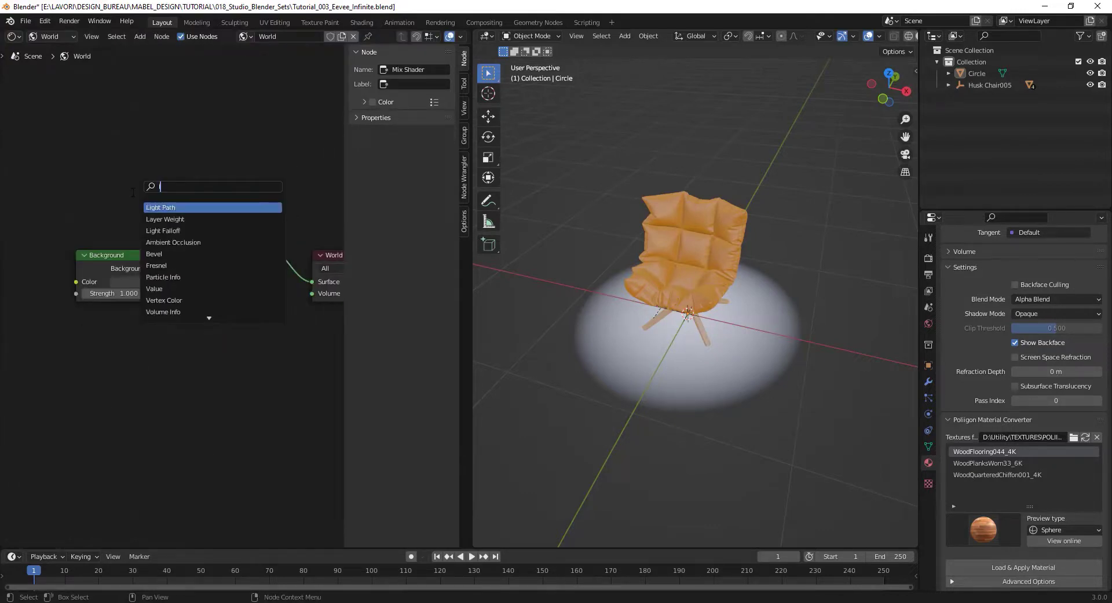
click(153, 207)
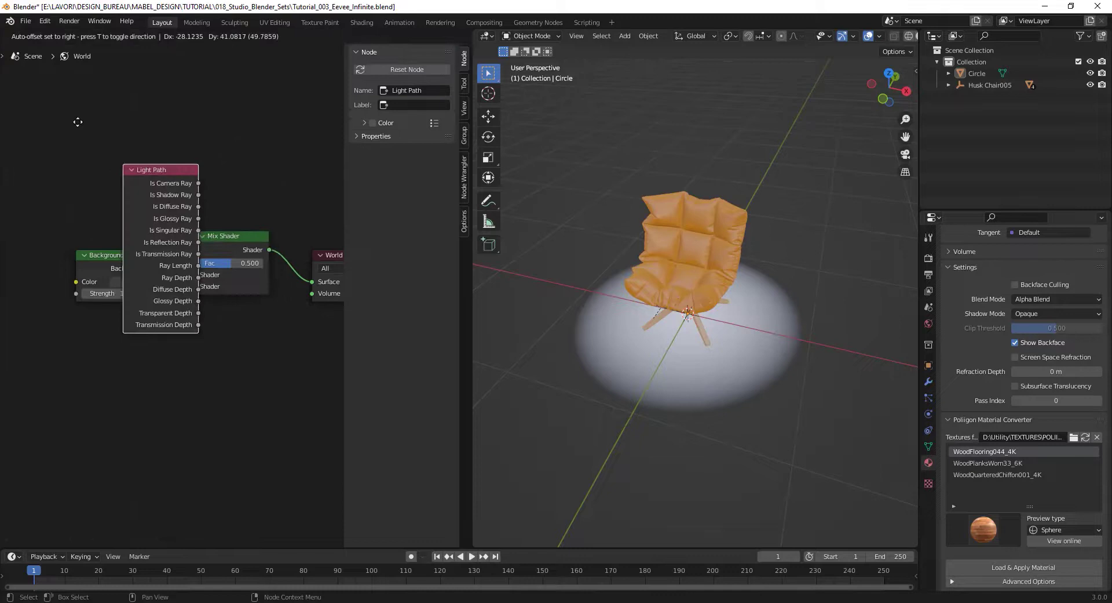
click(109, 117)
mouse_move(124, 119)
mouse_down()
mouse_move(193, 263)
mouse_move(106, 114)
mouse_move(54, 133)
mouse_up()
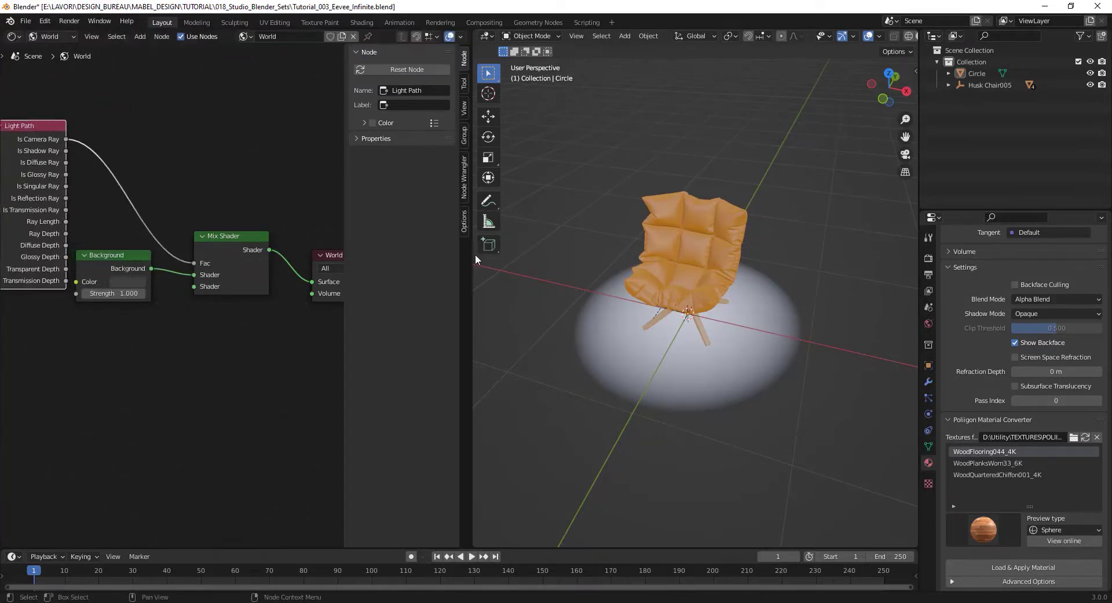
- Duplicate the Background node and connect the copy to the Mix Shader's second shader input
click(120, 261)
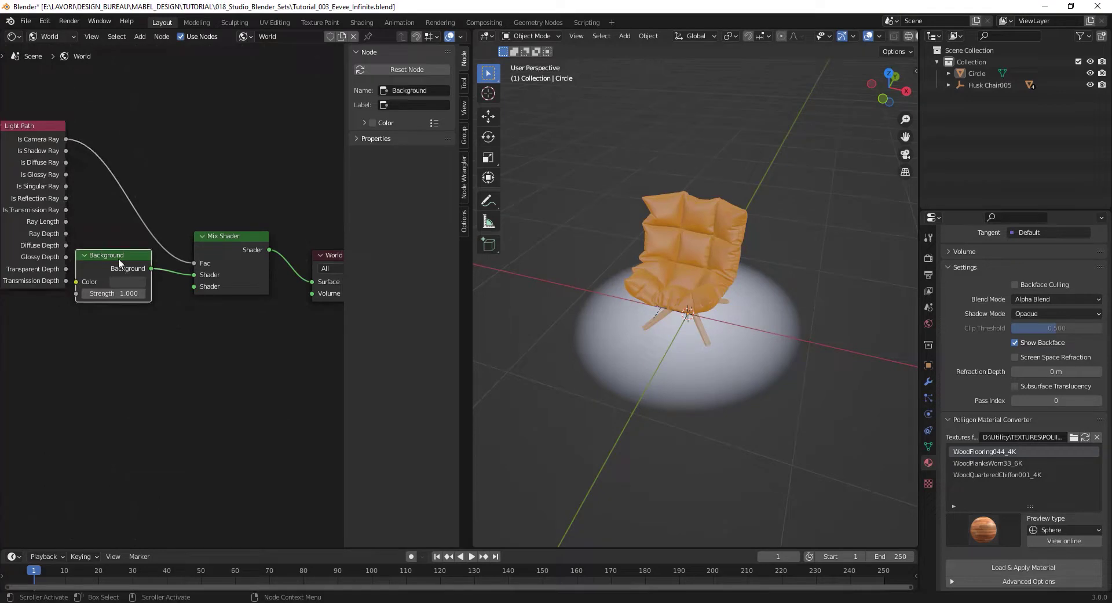
key(shift+d)
click(121, 329)
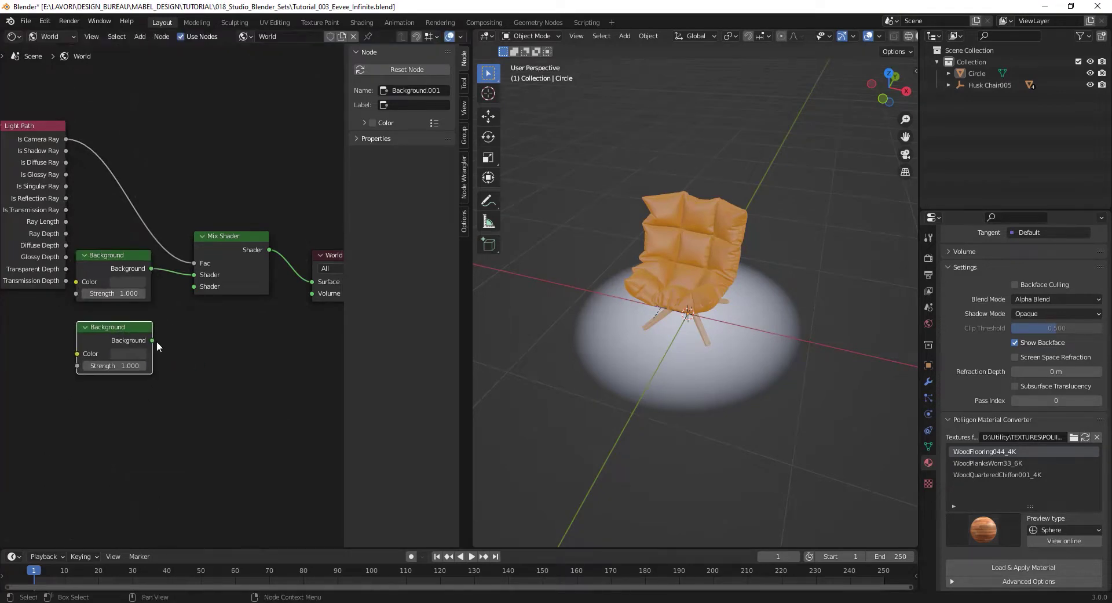
drag(152, 340, 193, 286)
- Brighten the first Background colour to light grey A5A5A5
middle_drag(115, 280, 141, 316)
click(157, 318)
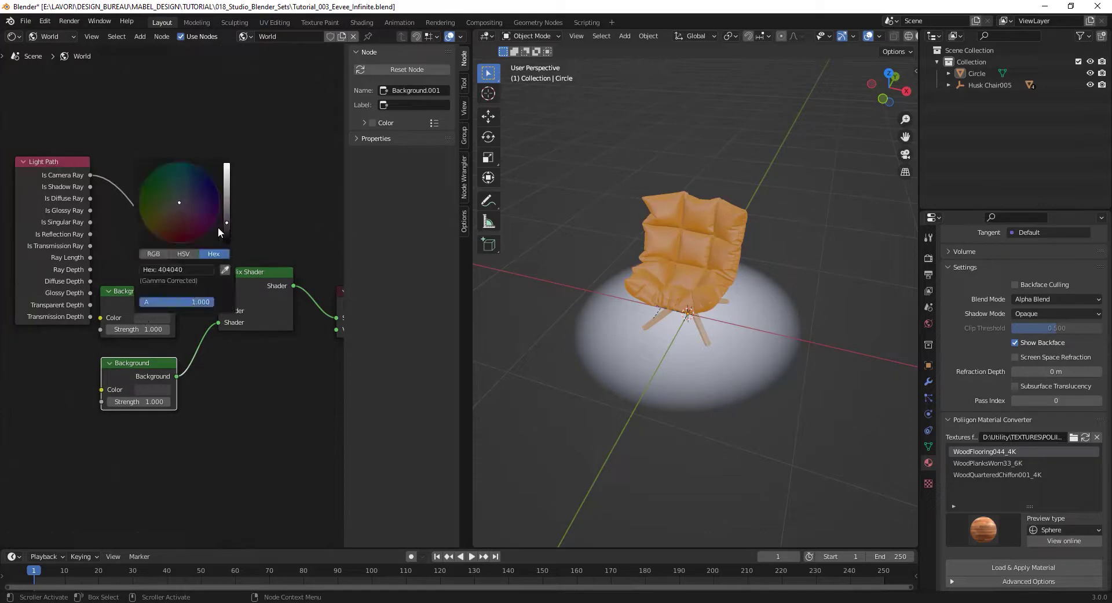
drag(224, 218, 259, 183)
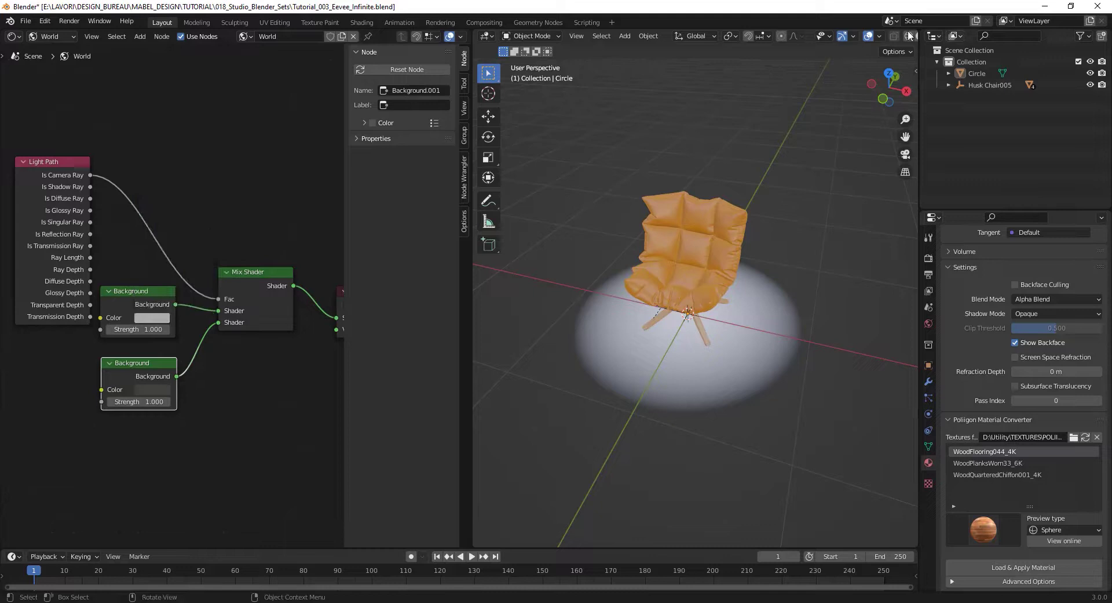
scroll(898, 39, down, 3)
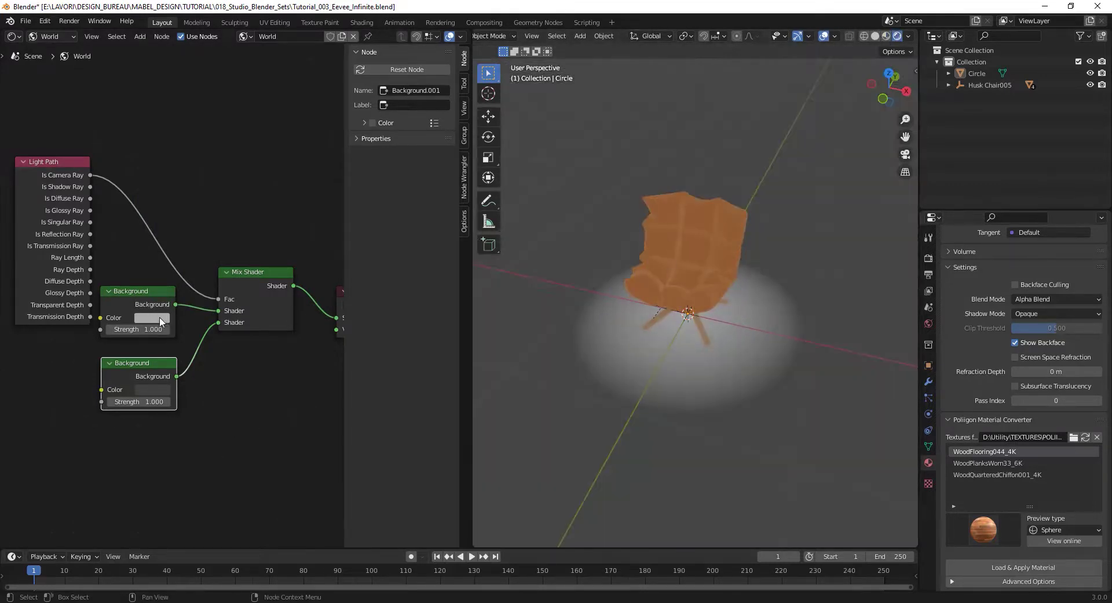
- Lower the first Background colour's value to medium grey 898989
click(160, 319)
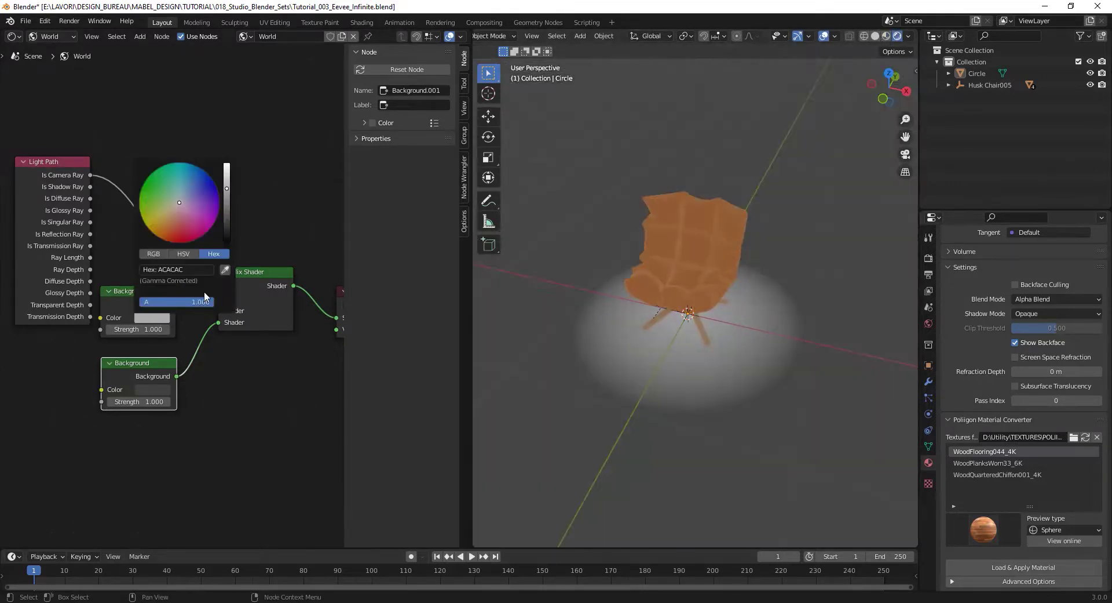
mouse_move(227, 189)
mouse_down()
mouse_move(227, 226)
mouse_move(226, 180)
mouse_move(227, 235)
mouse_move(226, 185)
mouse_up()
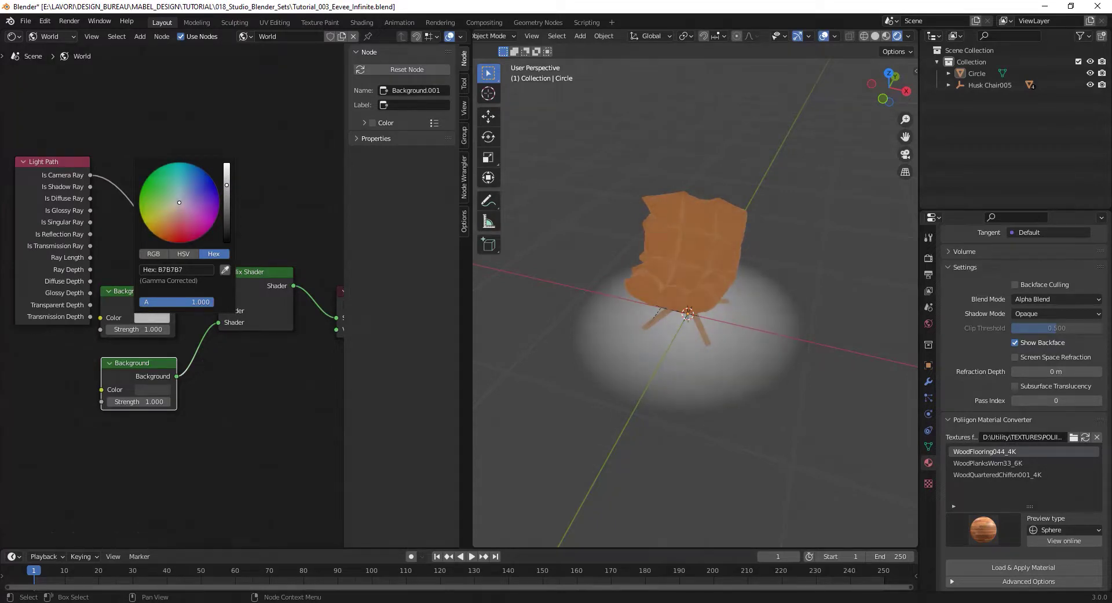
click(301, 188)
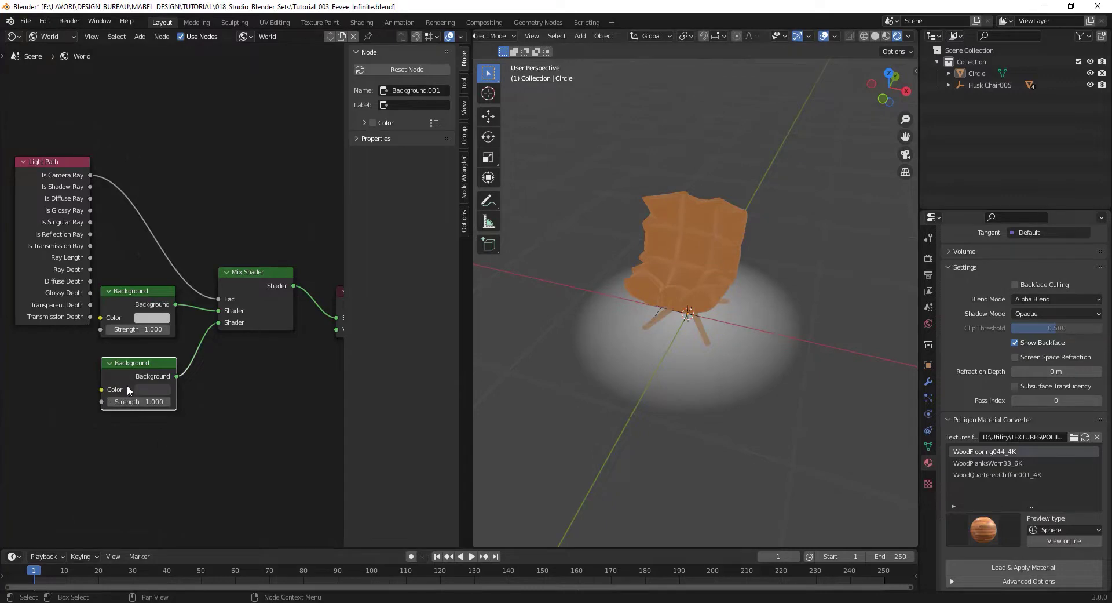
- Set the second Background colour to white in HSV, with saturation 0 and value 1
click(154, 389)
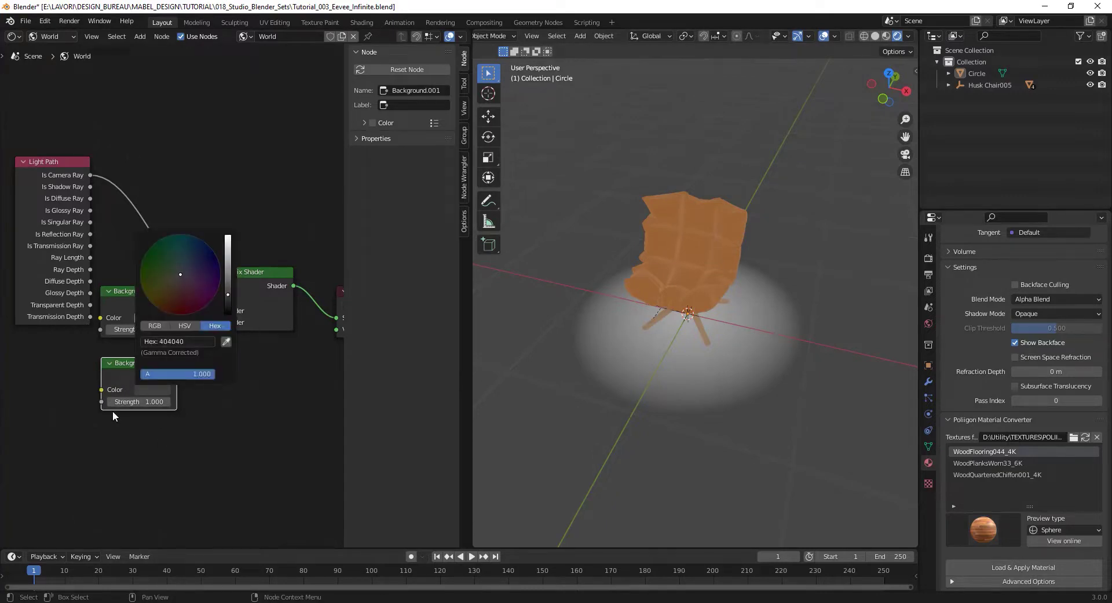
click(150, 390)
drag(228, 294, 207, 289)
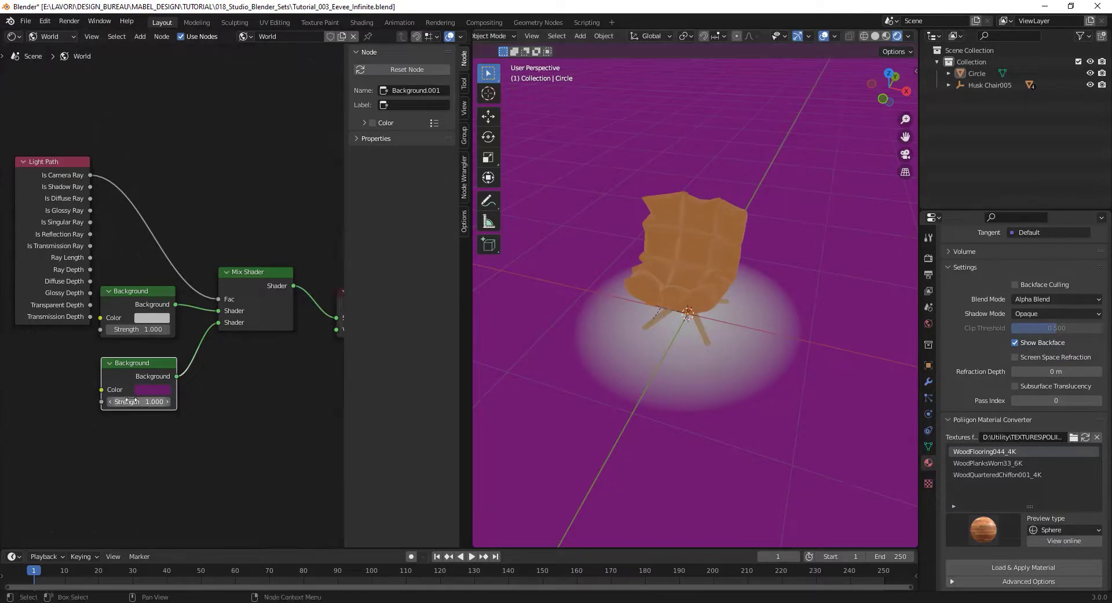
click(153, 389)
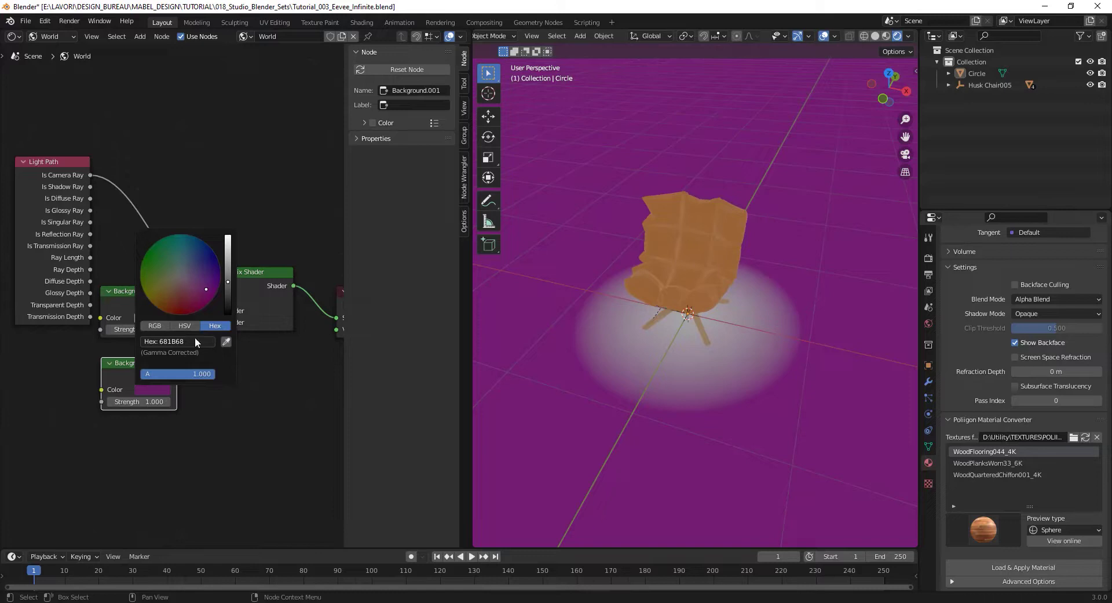
click(184, 325)
drag(174, 352, 142, 362)
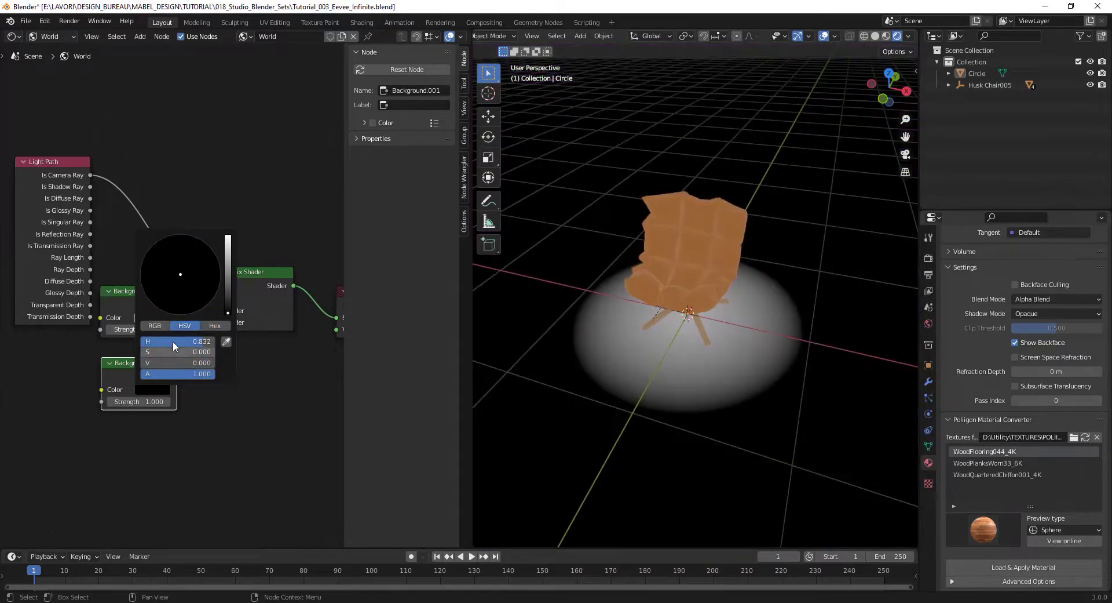
click(151, 362)
text(1)
key(Return)
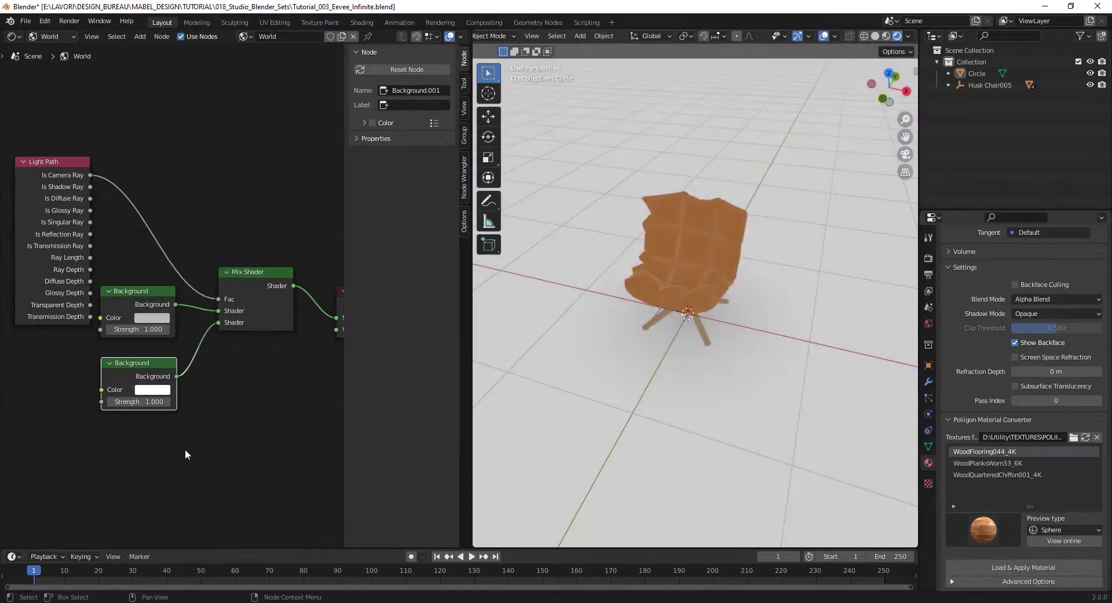
click(185, 454)
middle_drag(620, 292, 724, 249)
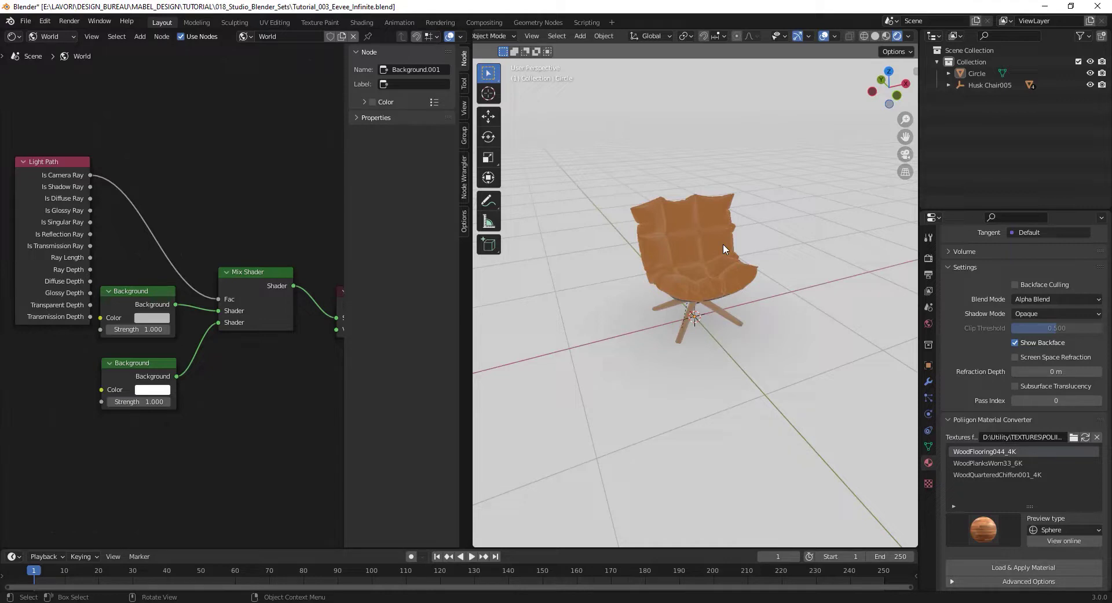
- Turn on Ambient Occlusion in Render Properties and lower its Factor to 0.5
click(929, 257)
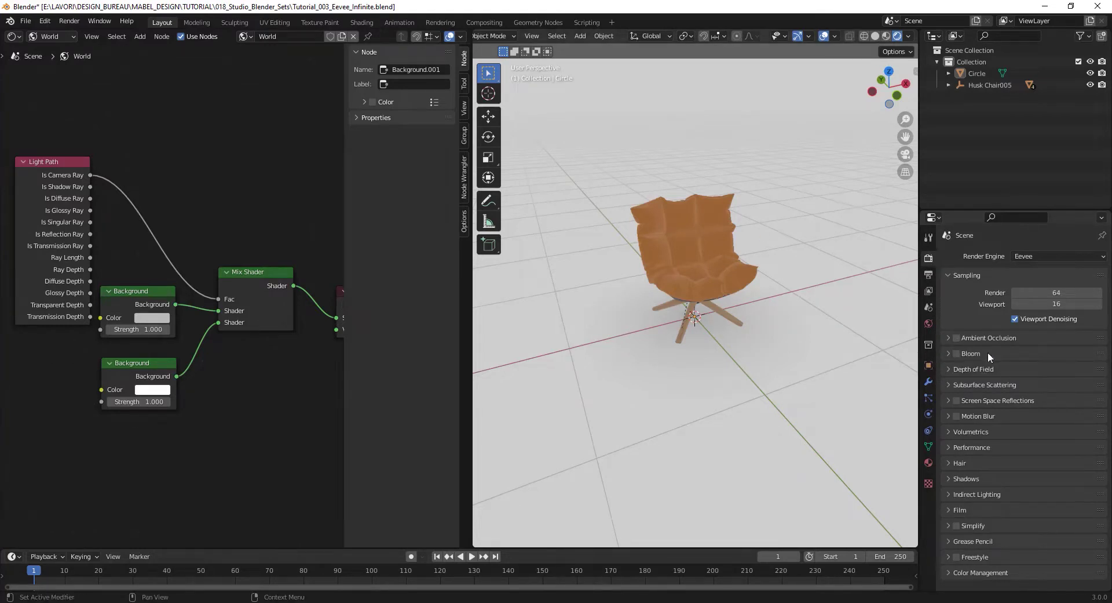
middle_drag(763, 270, 822, 272)
click(956, 338)
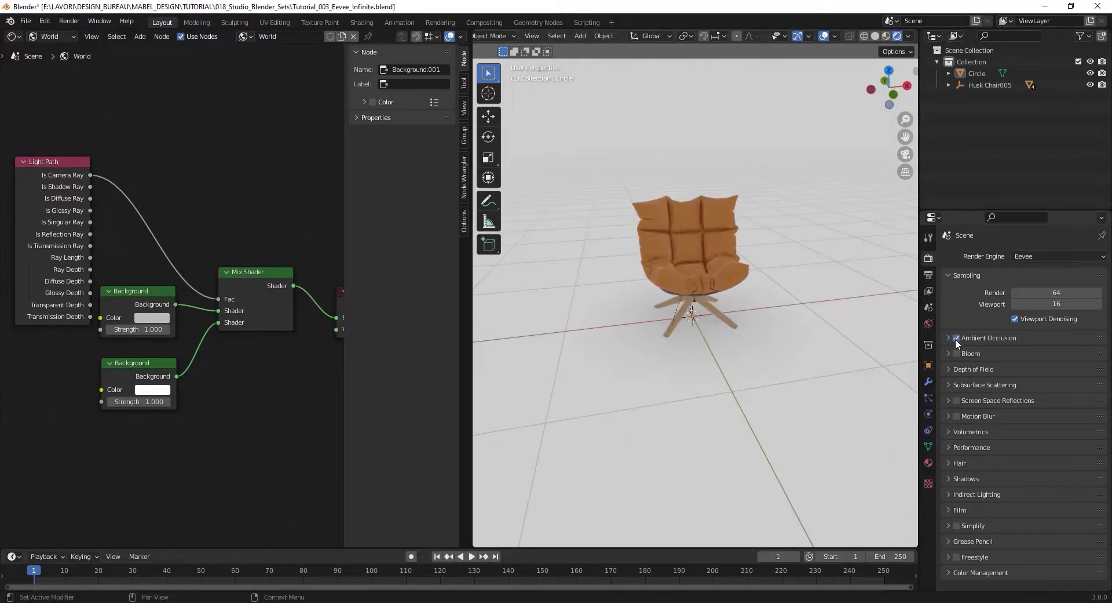
click(1026, 339)
click(1019, 355)
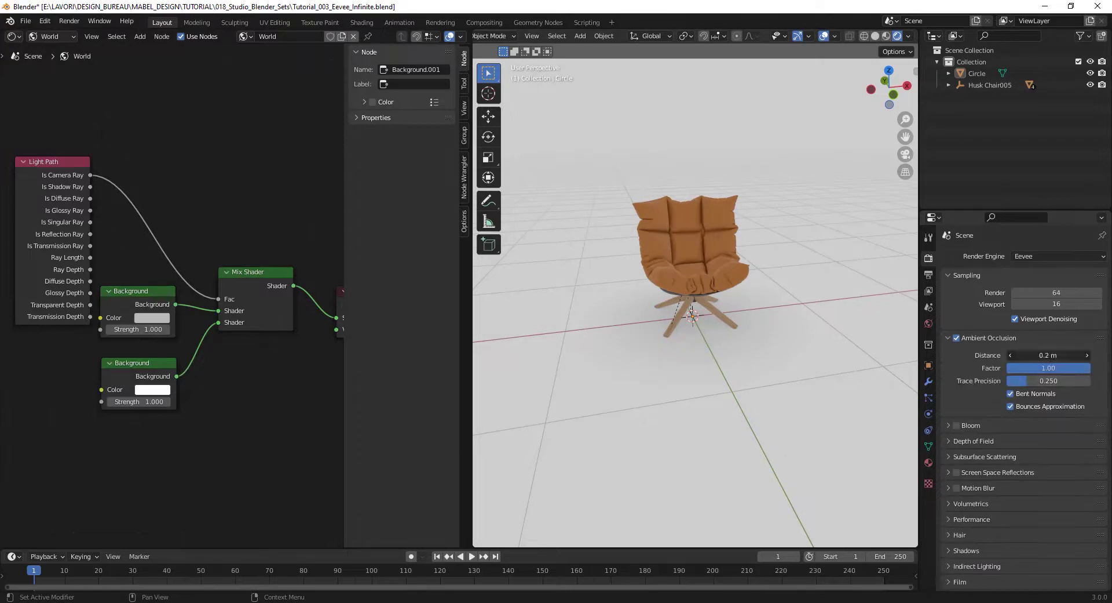
click(1059, 367)
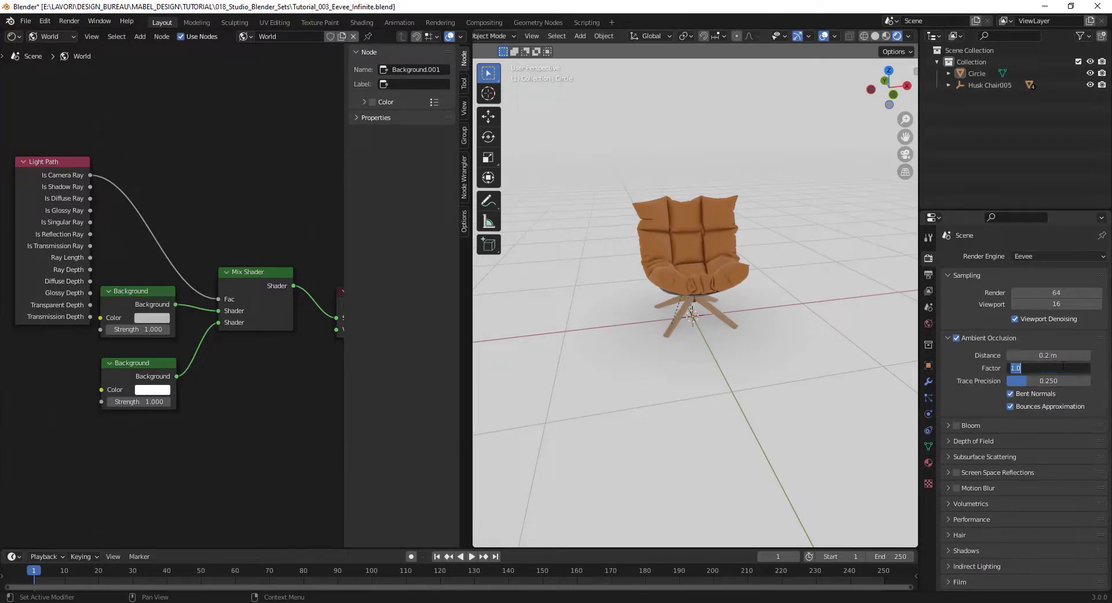
text(0.5)
key(Return)
middle_drag(710, 210, 841, 267)
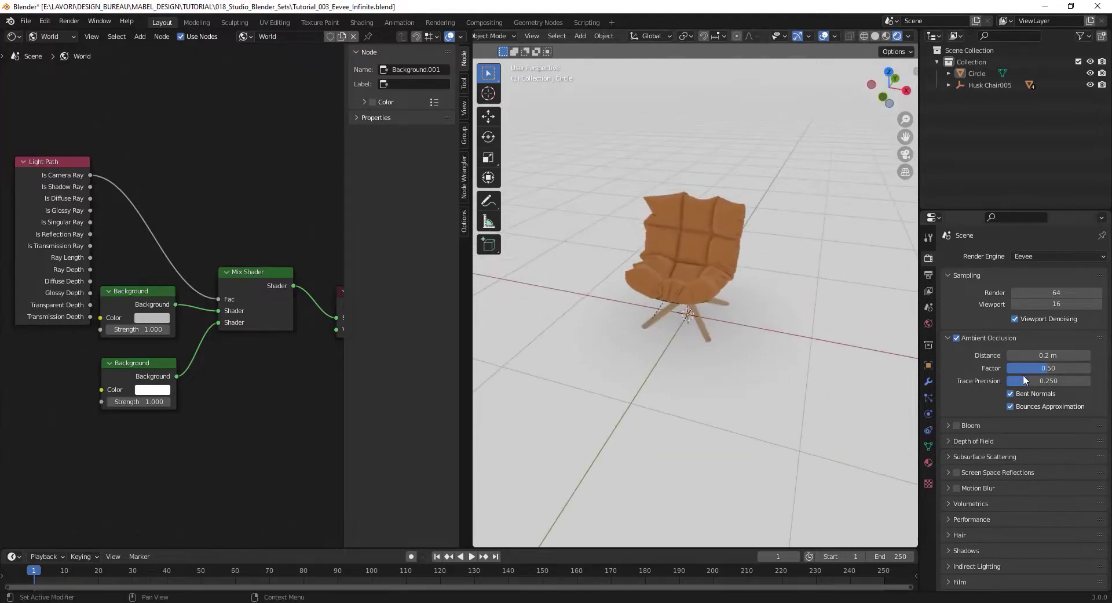
middle_drag(573, 248, 697, 262)
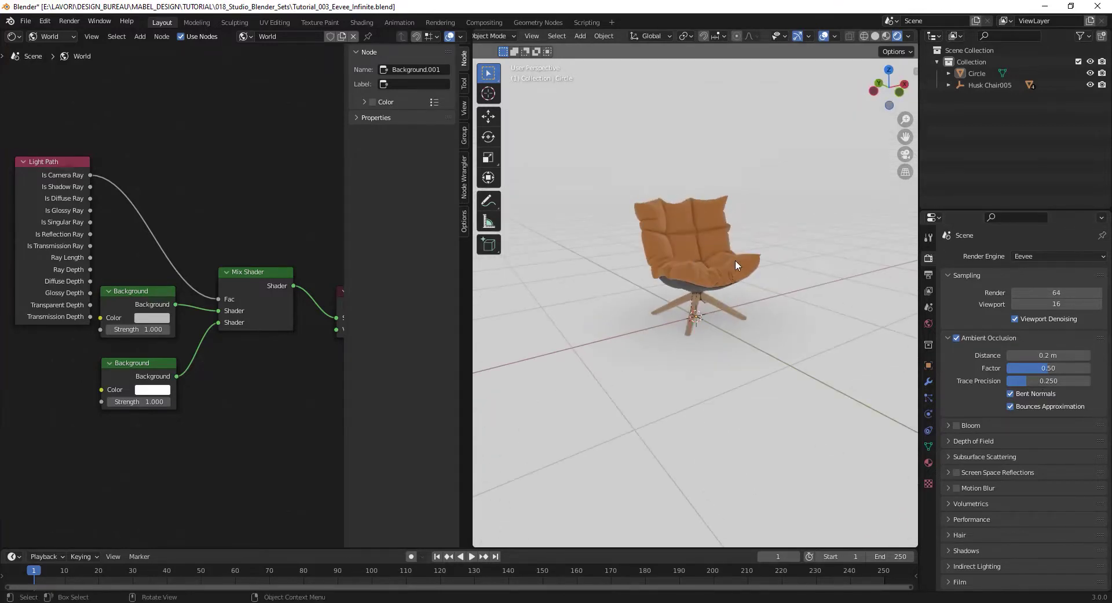
key(shift+a)
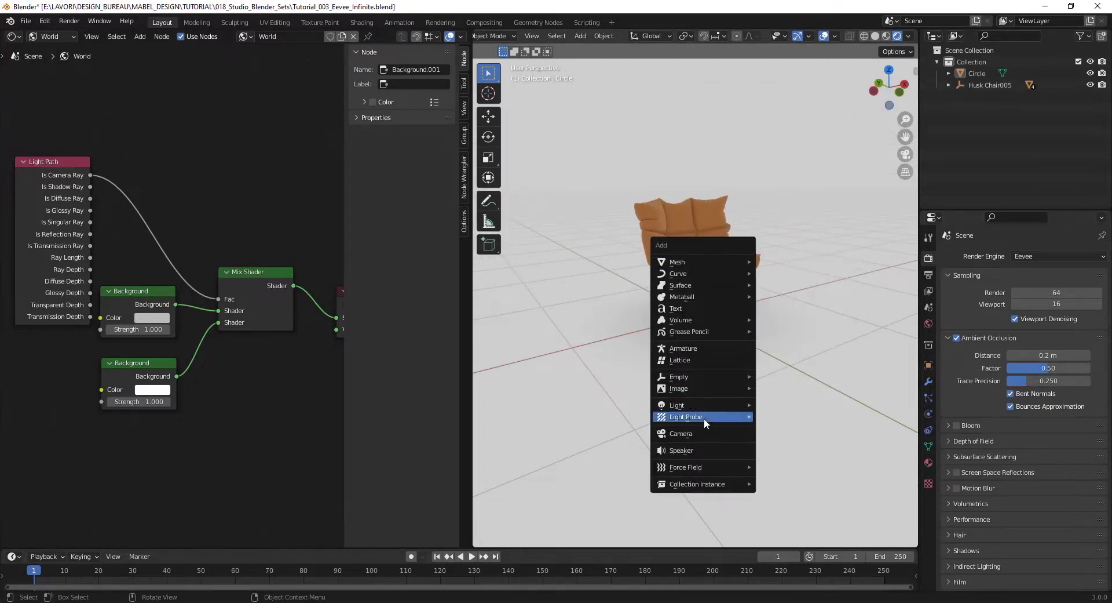
- Add an Area light and rotate it -90° about the global Y axis
mouse_move(698, 404)
click(776, 442)
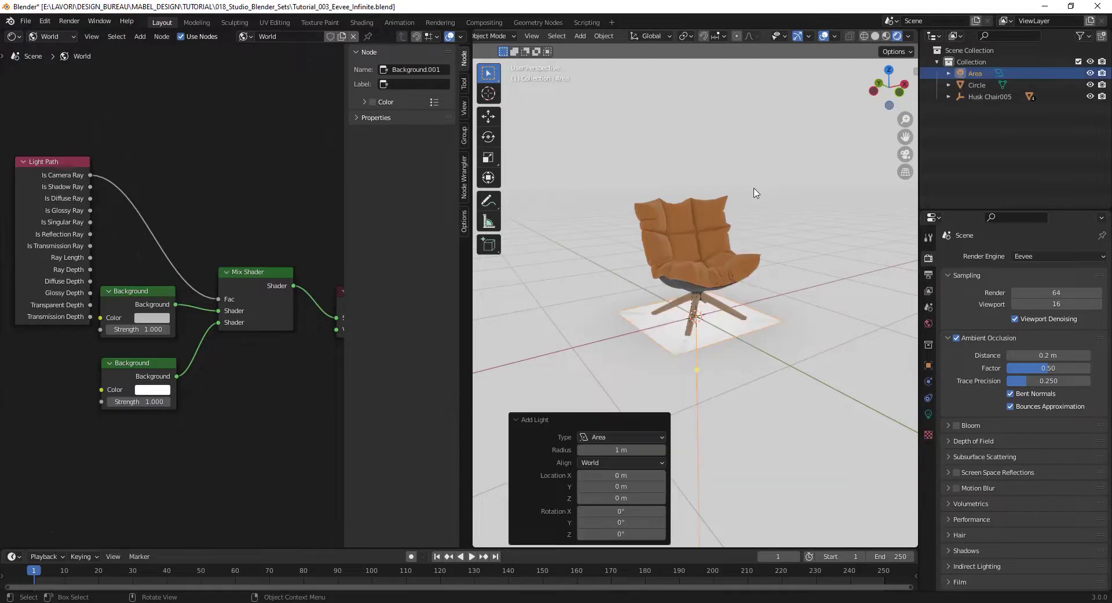
scroll(685, 330, down, 3)
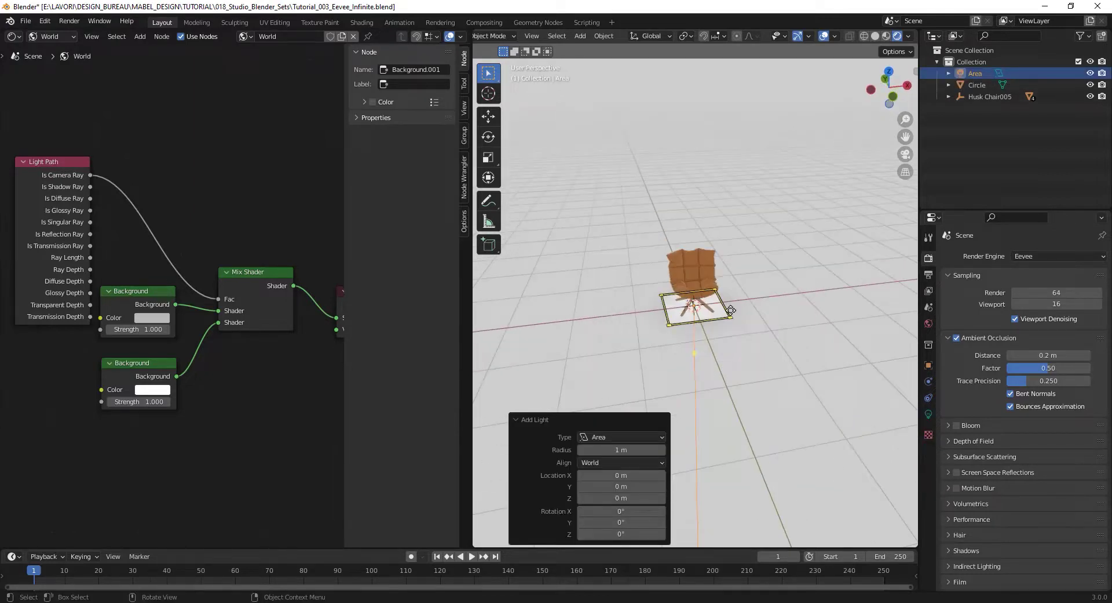
key(r)
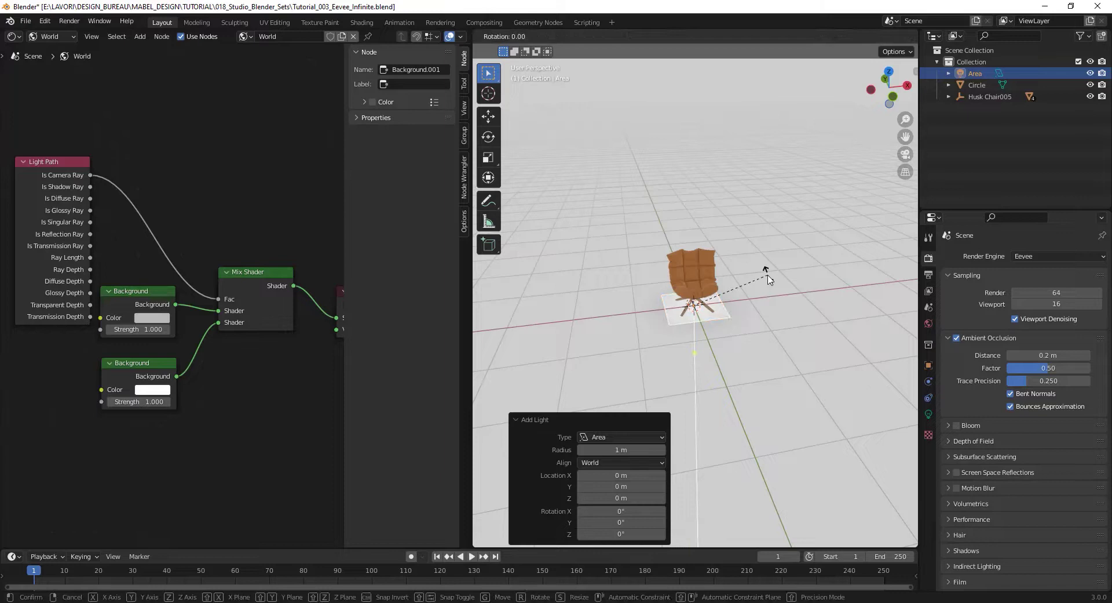
key(y)
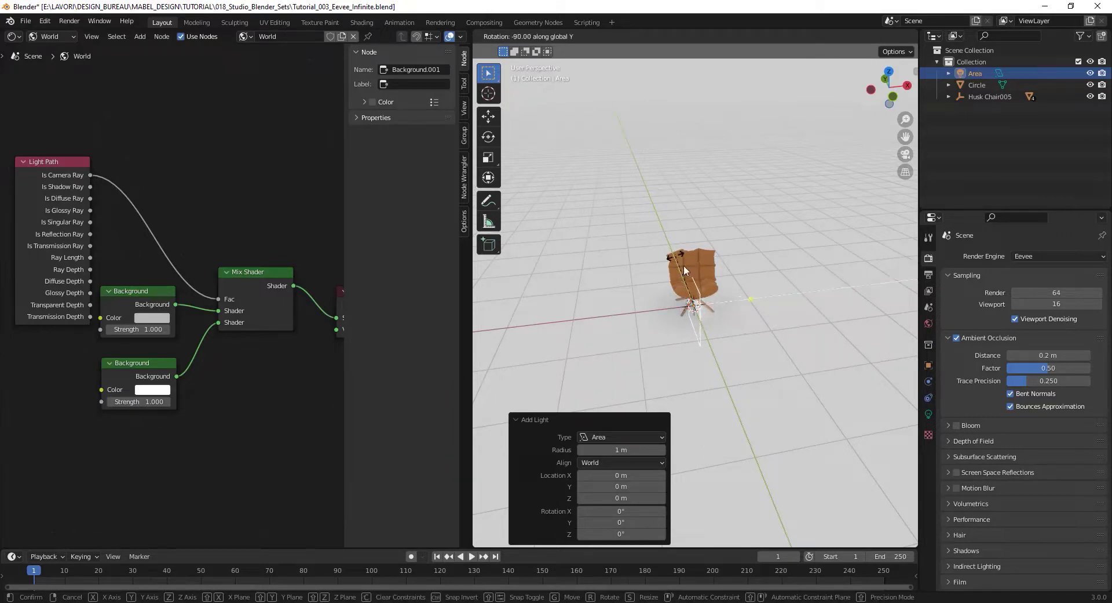
click(684, 266)
middle_drag(683, 266, 730, 334)
- From top view, move the Area light to the chair's front-left and turn it -21.2°
key(KP_7)
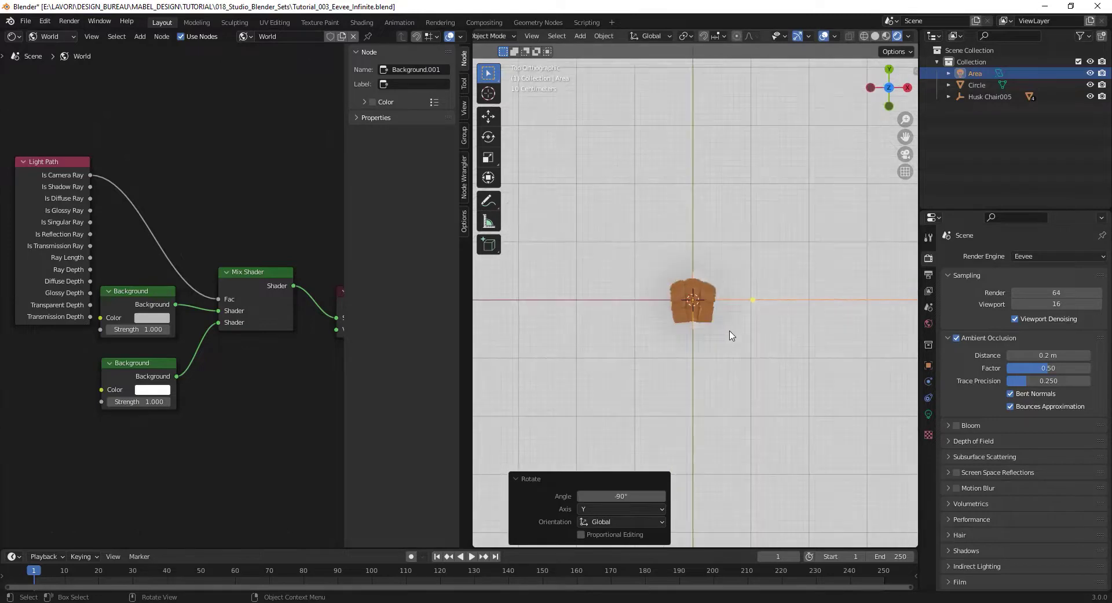
key(g)
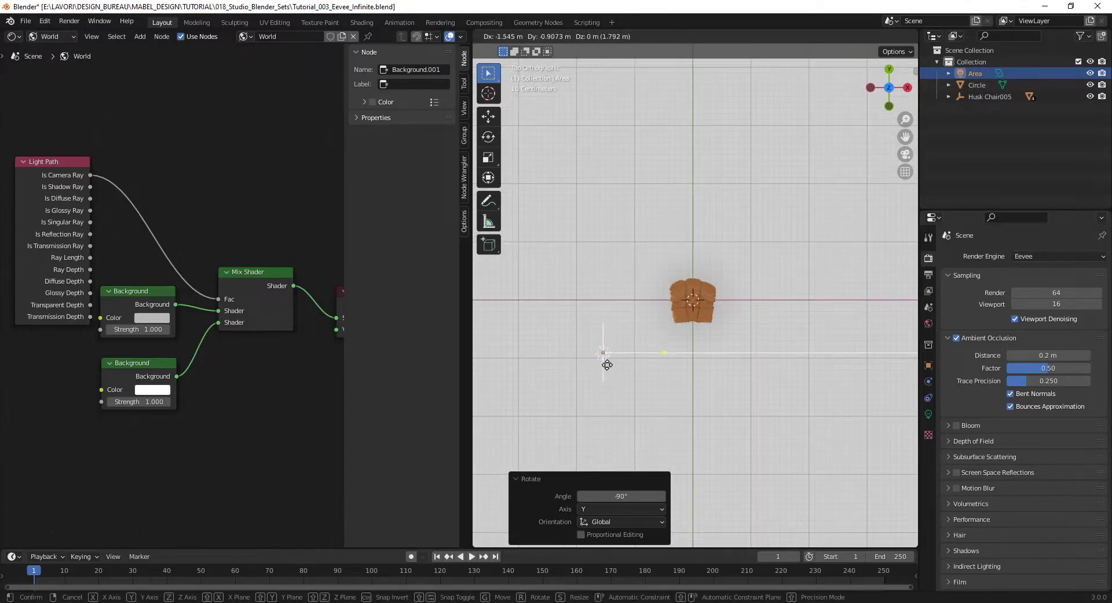
click(604, 360)
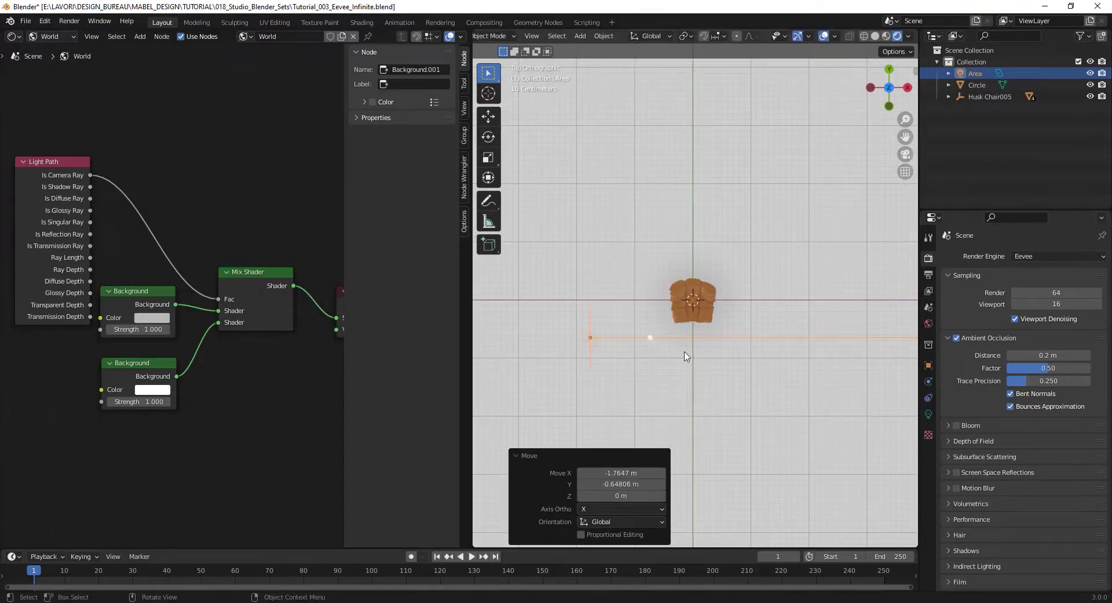
key(r)
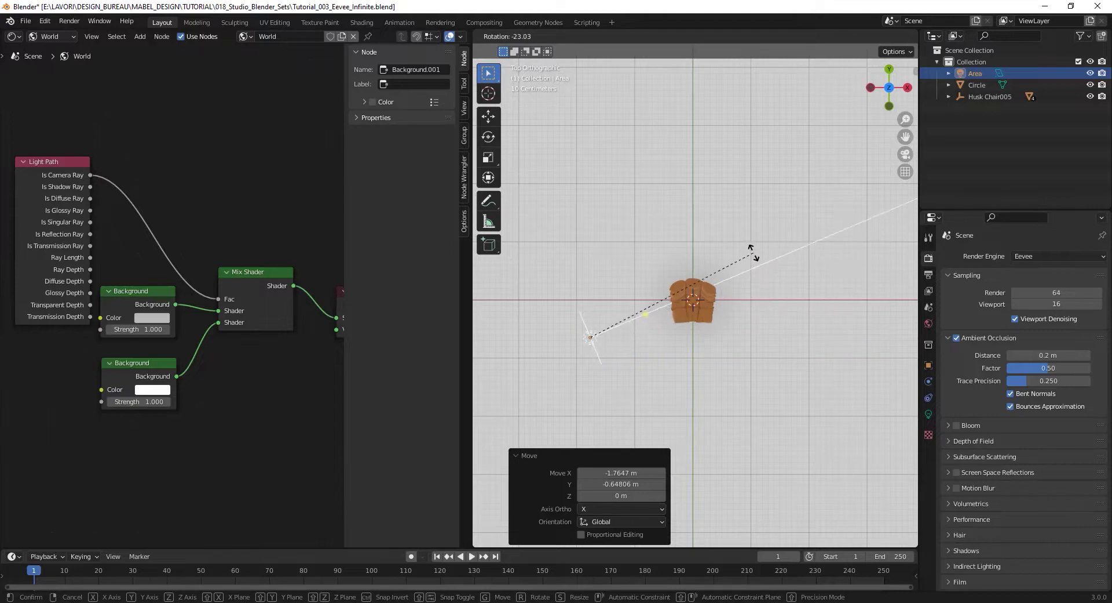
click(754, 263)
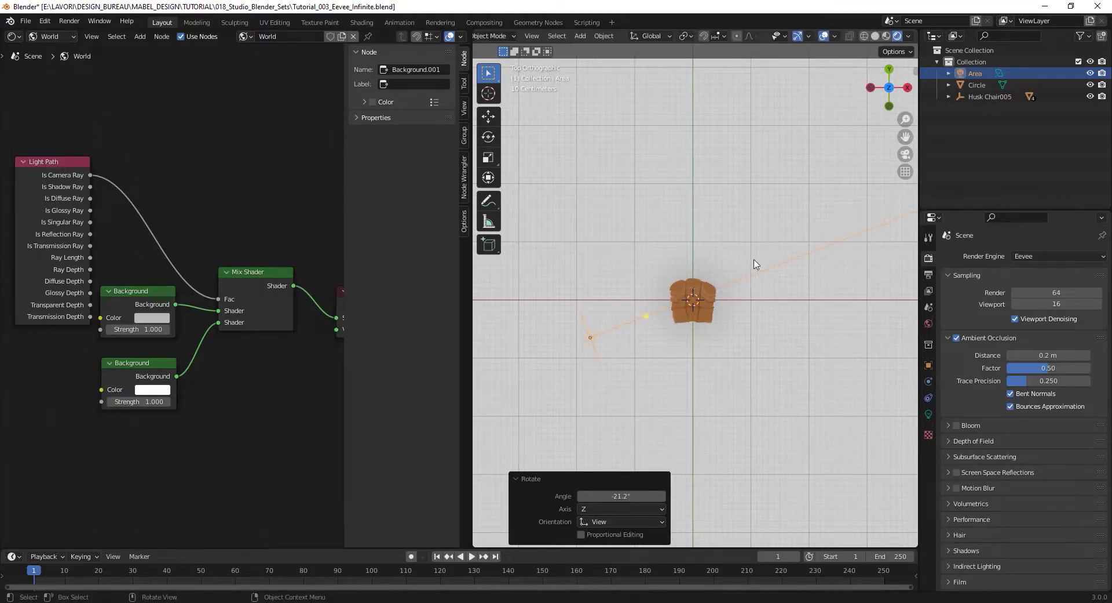
middle_drag(667, 320, 675, 232)
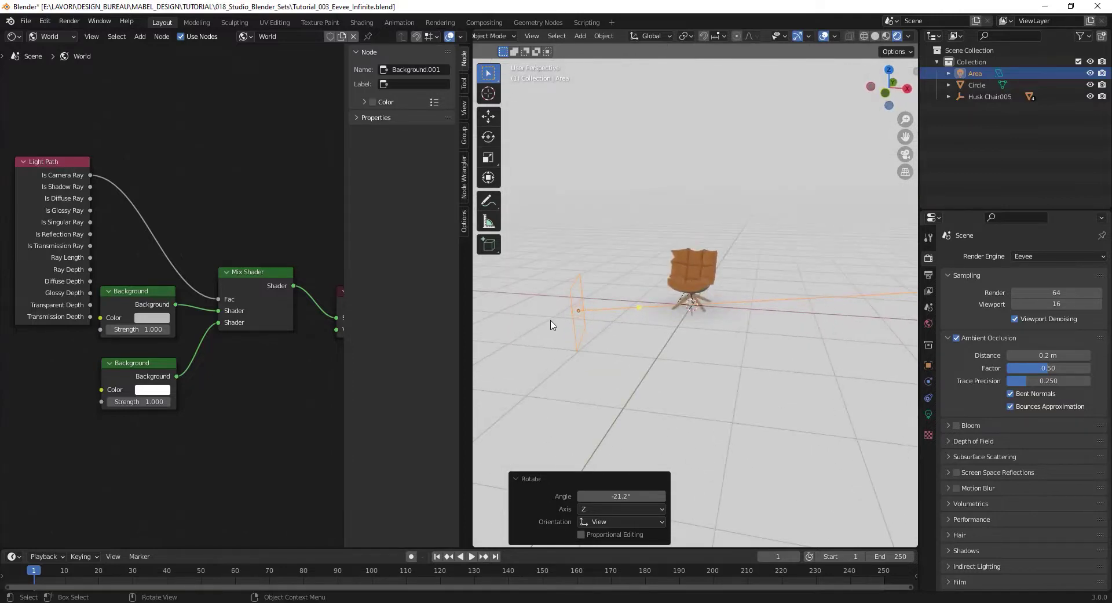
- Raise the Area light 0.6046 m along Z and reselect it
key(g)
key(z)
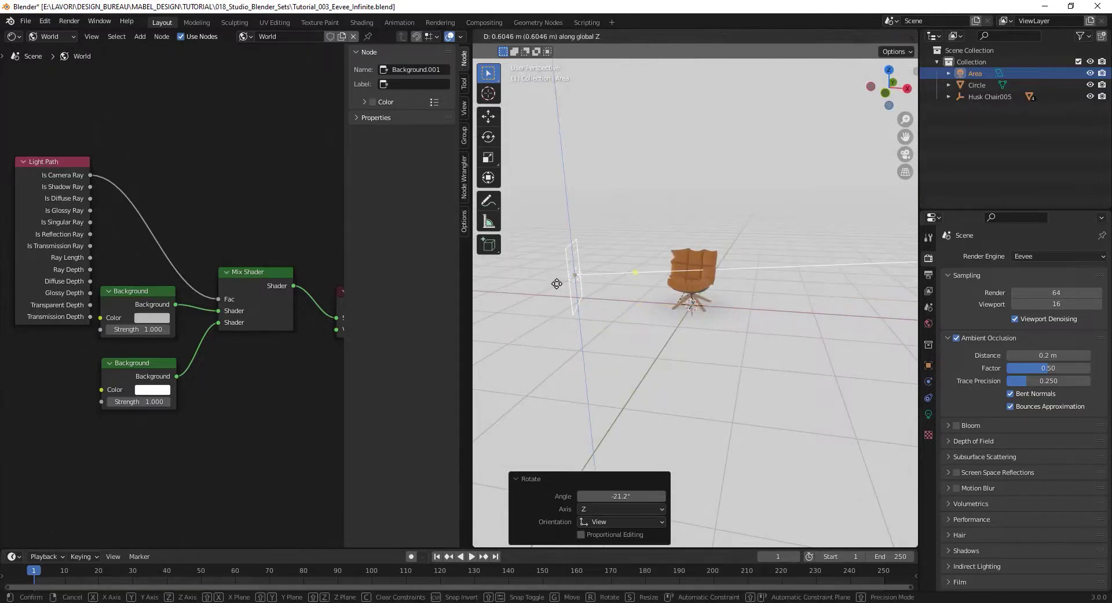
click(558, 284)
middle_drag(557, 284, 686, 344)
scroll(686, 344, up, 3)
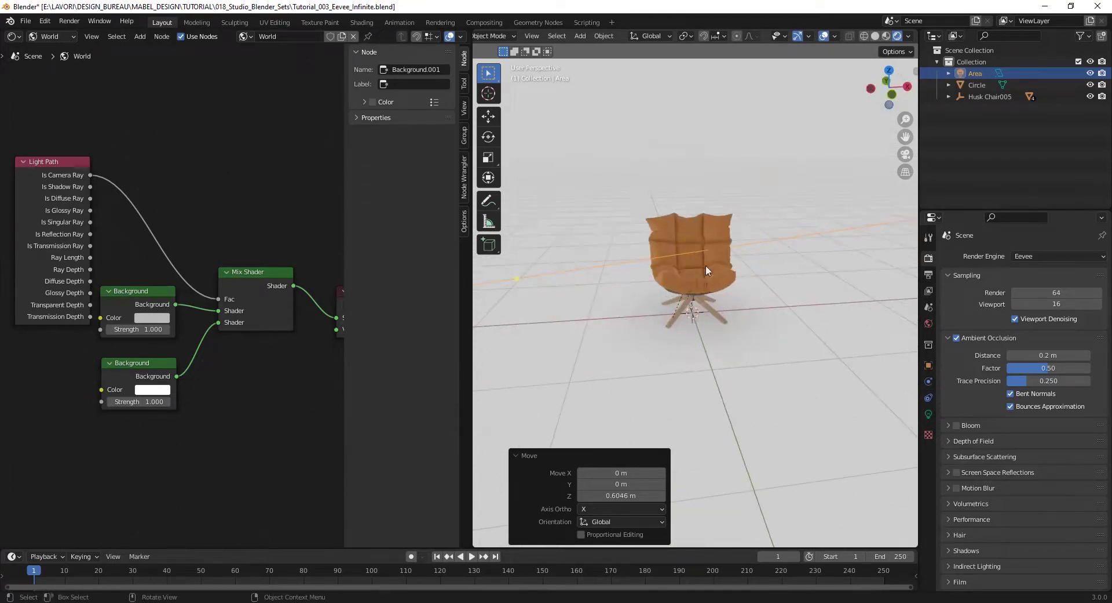
click(757, 331)
click(822, 253)
middle_drag(817, 265, 879, 317)
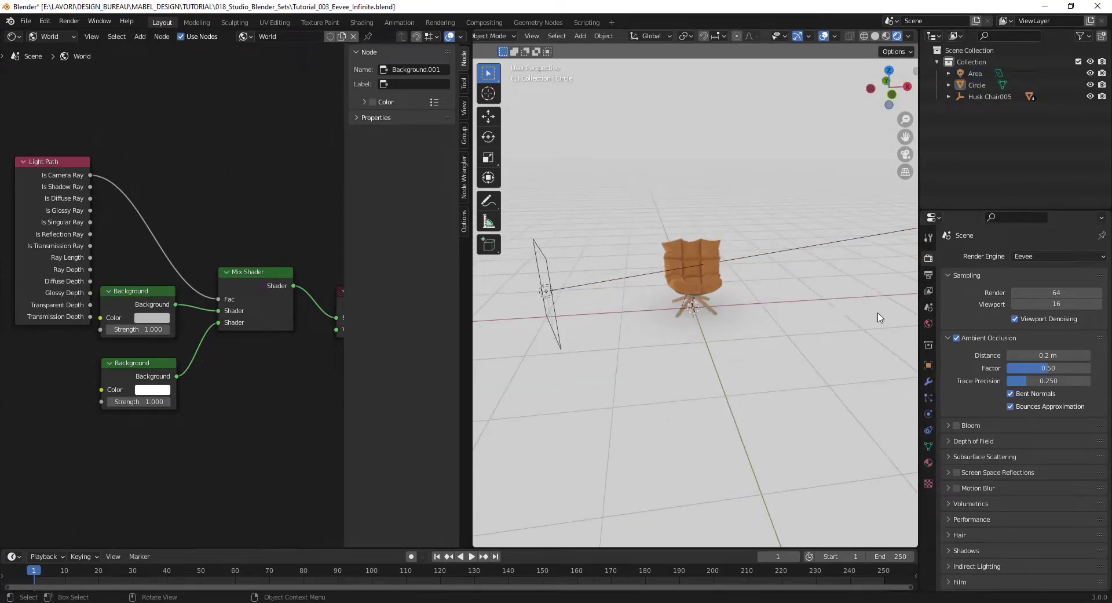
click(543, 300)
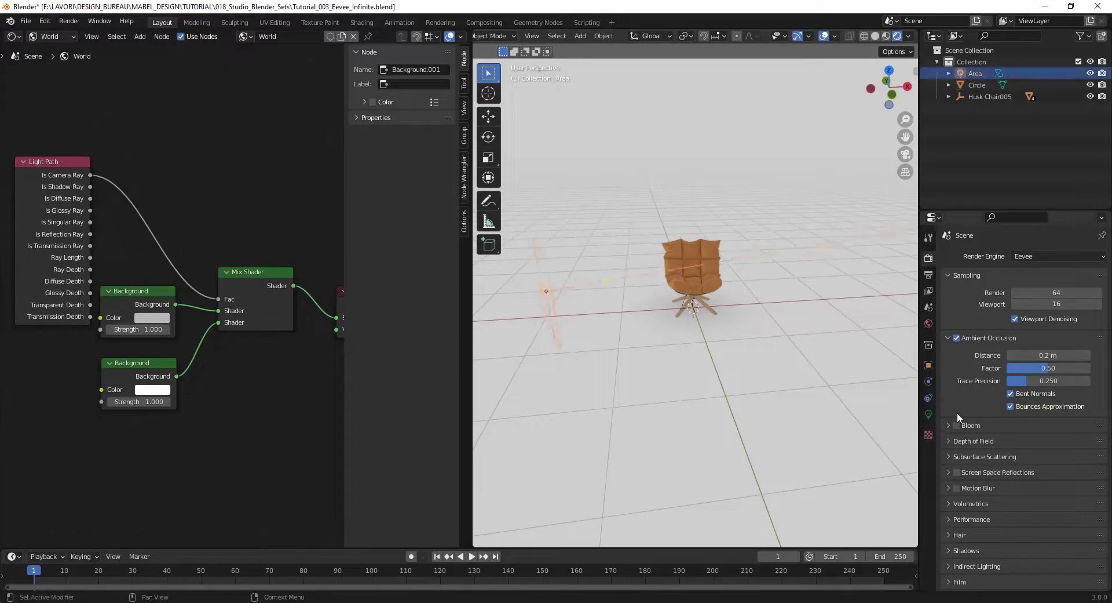
- Set the Area light's Power to 50 W in its Light properties
click(930, 413)
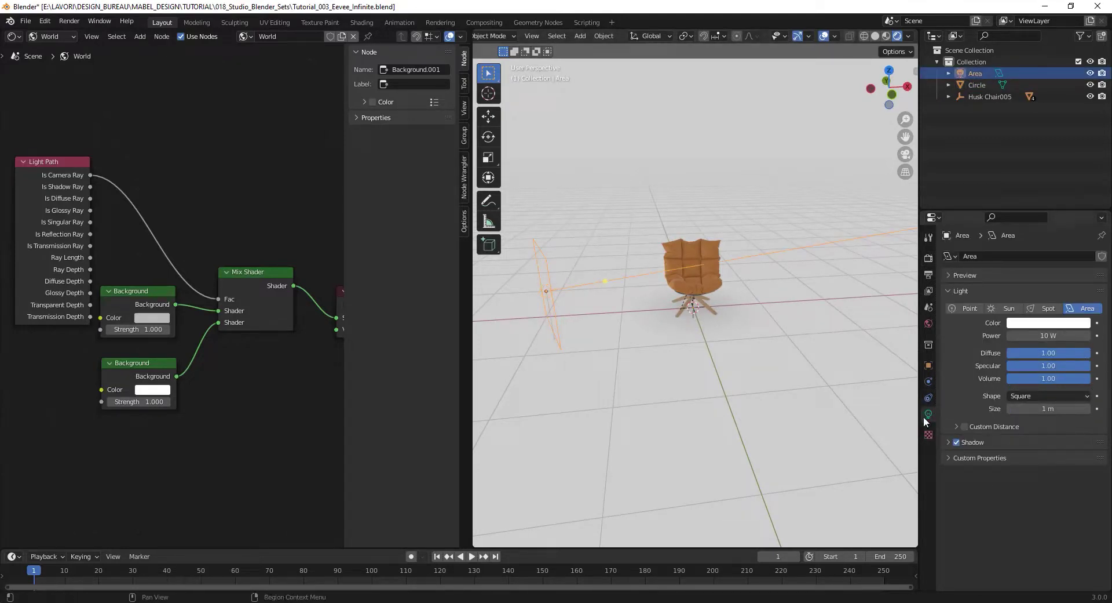
click(1032, 334)
text(50)
key(Return)
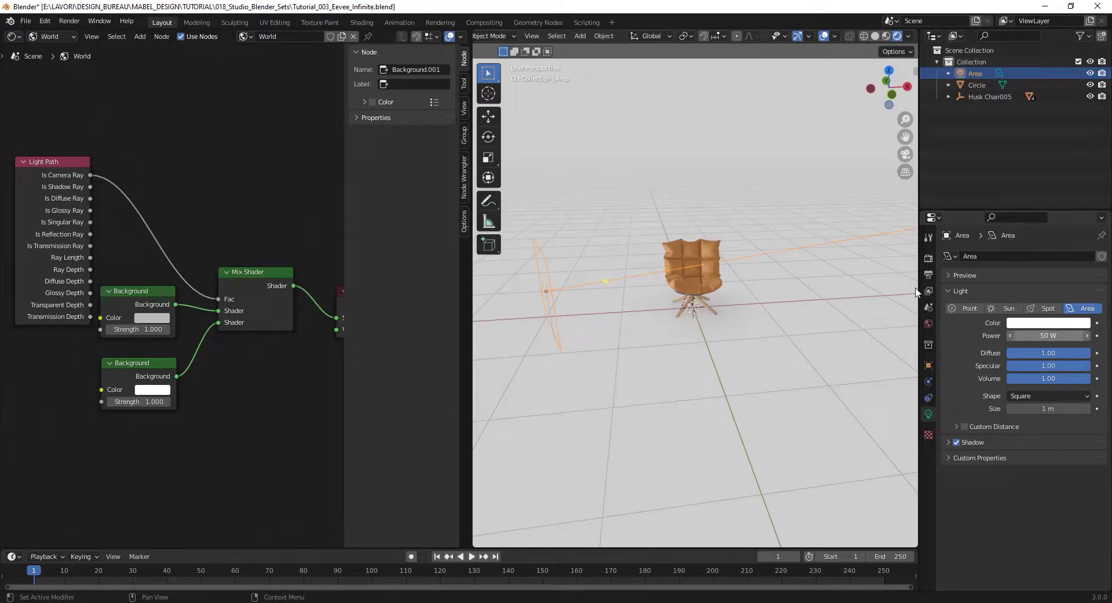
middle_drag(840, 298, 727, 316)
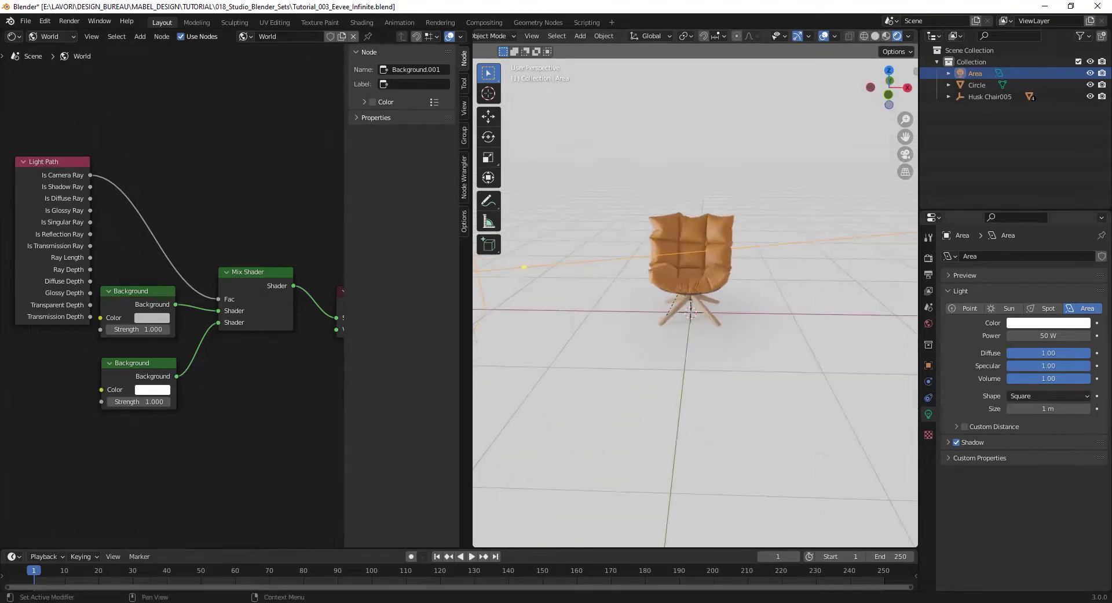
middle_drag(791, 263, 841, 346)
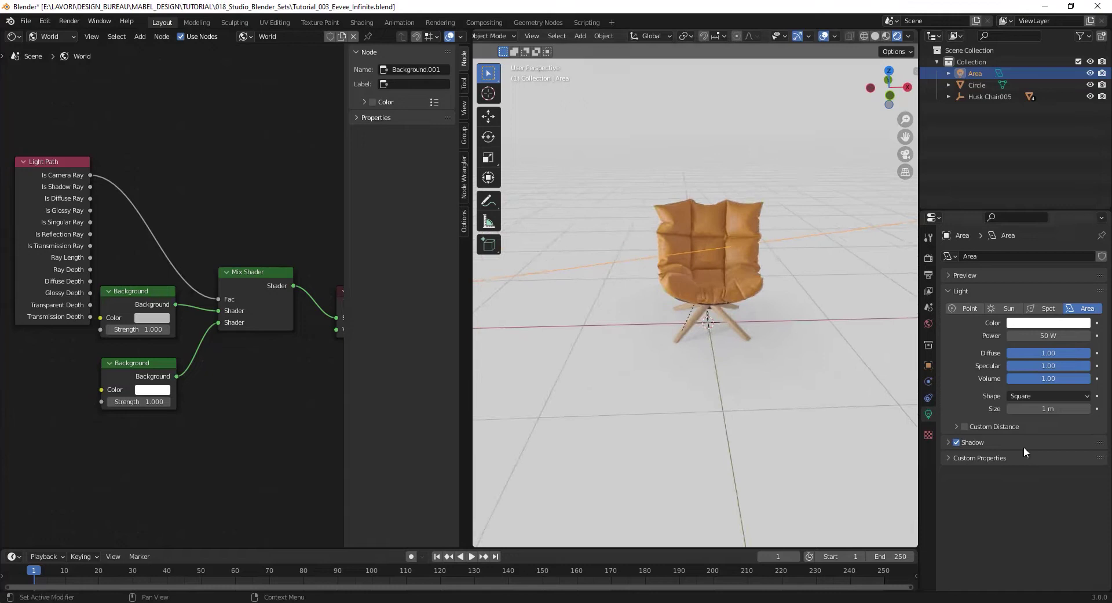
- Enable Contact Shadows under the Area light's Shadow settings, toggling it to compare
click(1002, 441)
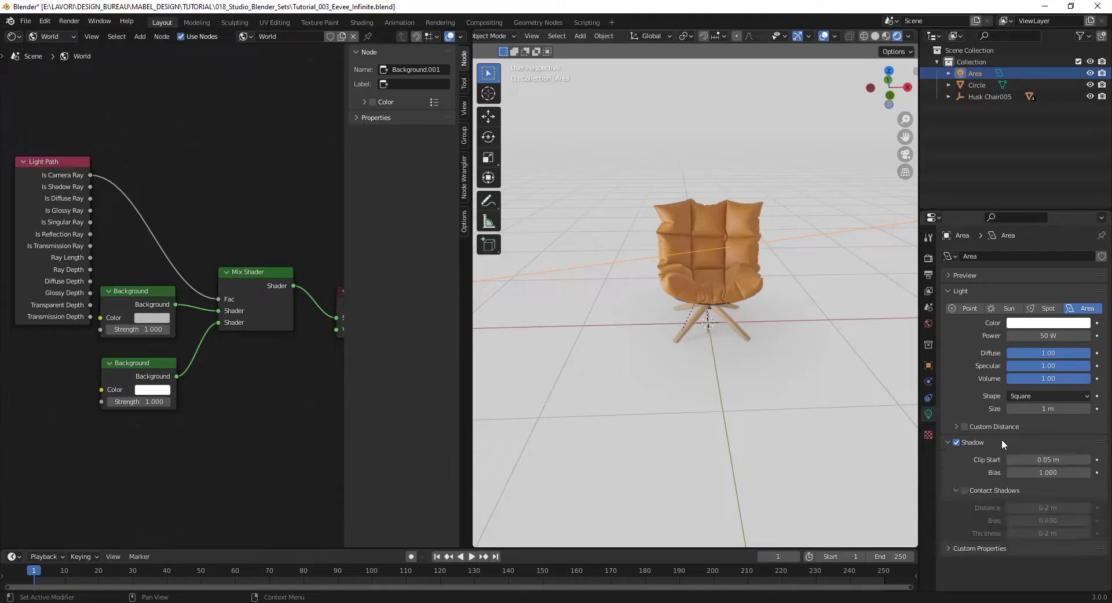
click(965, 491)
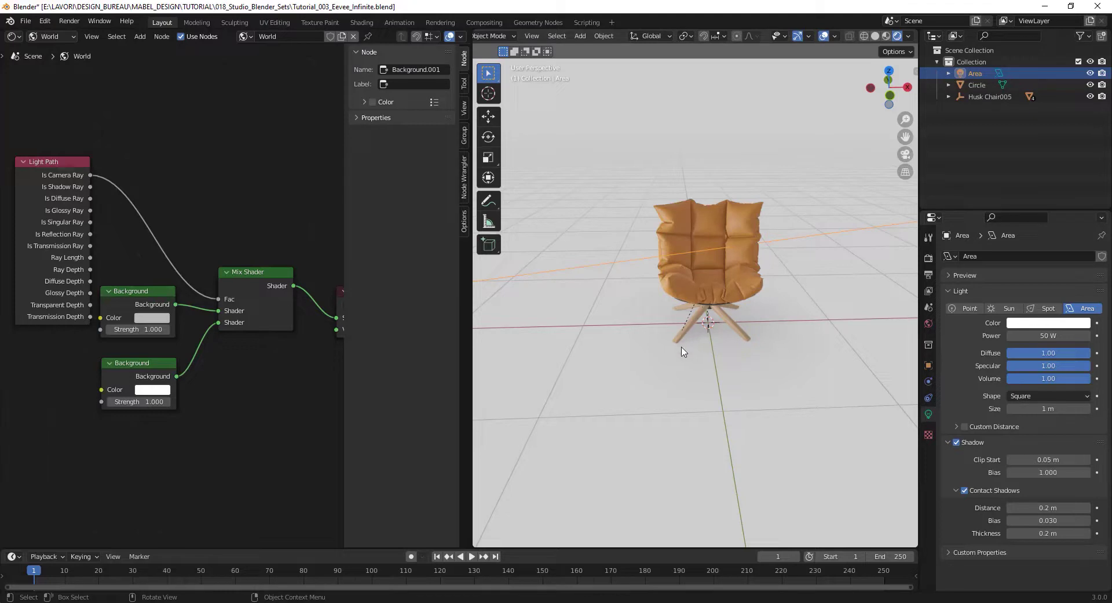
click(968, 492)
click(968, 492)
click(969, 492)
click(968, 492)
middle_drag(674, 249, 635, 323)
- In top view, nudge the Area light and rotate it a further -14.8°
scroll(714, 271, down, 4)
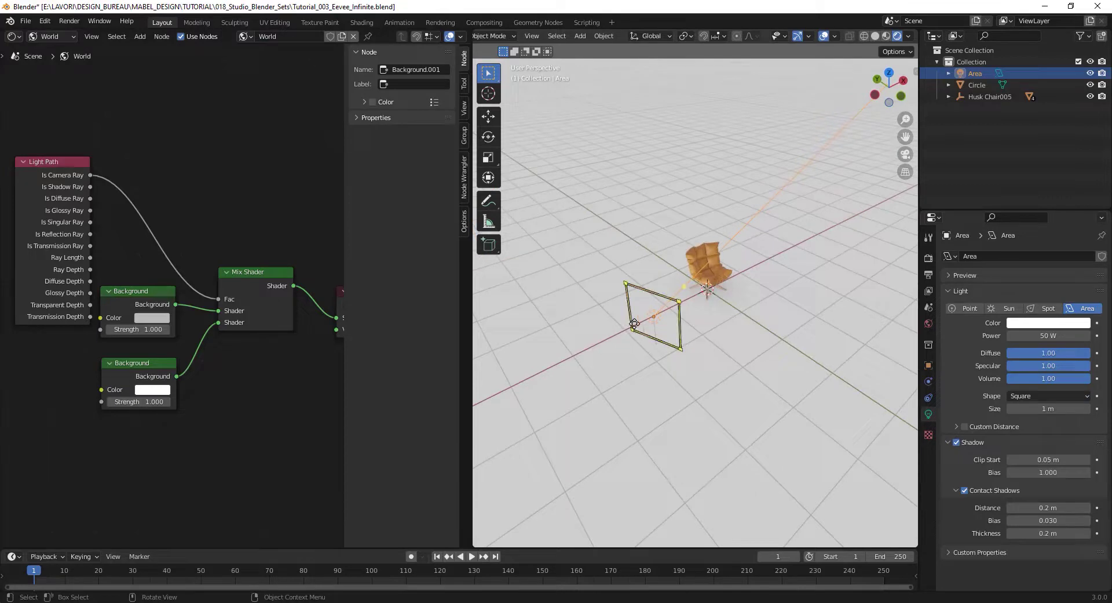
key(KP_7)
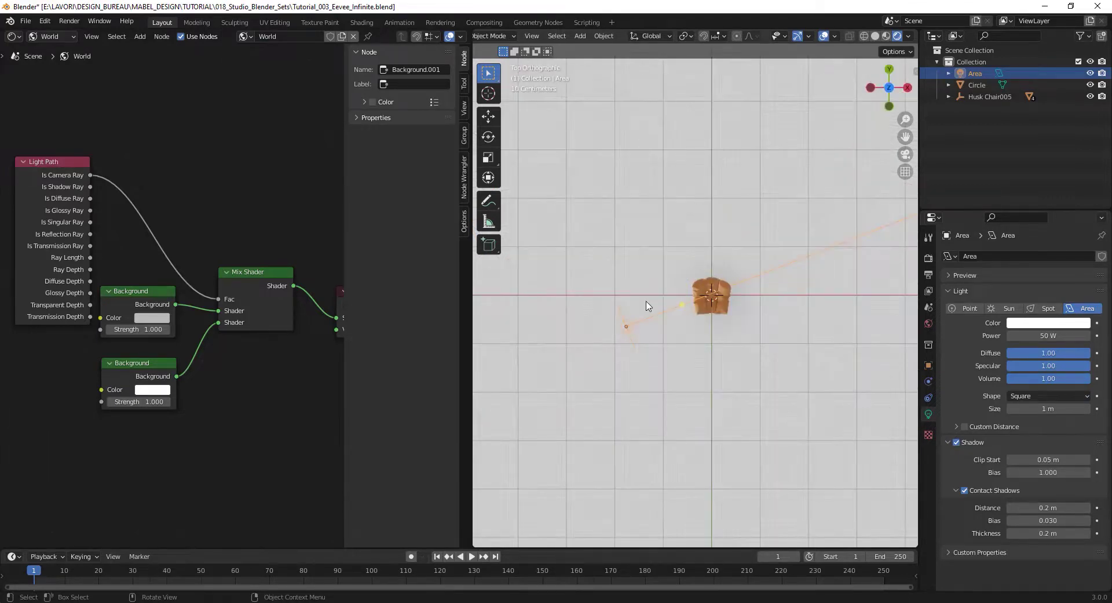
key(g)
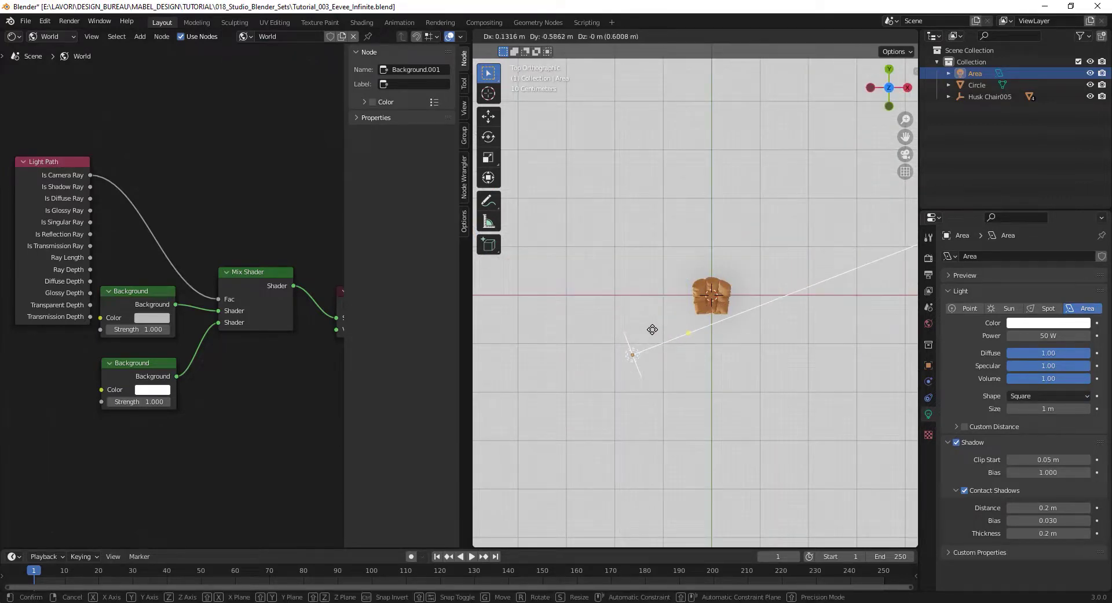
click(653, 328)
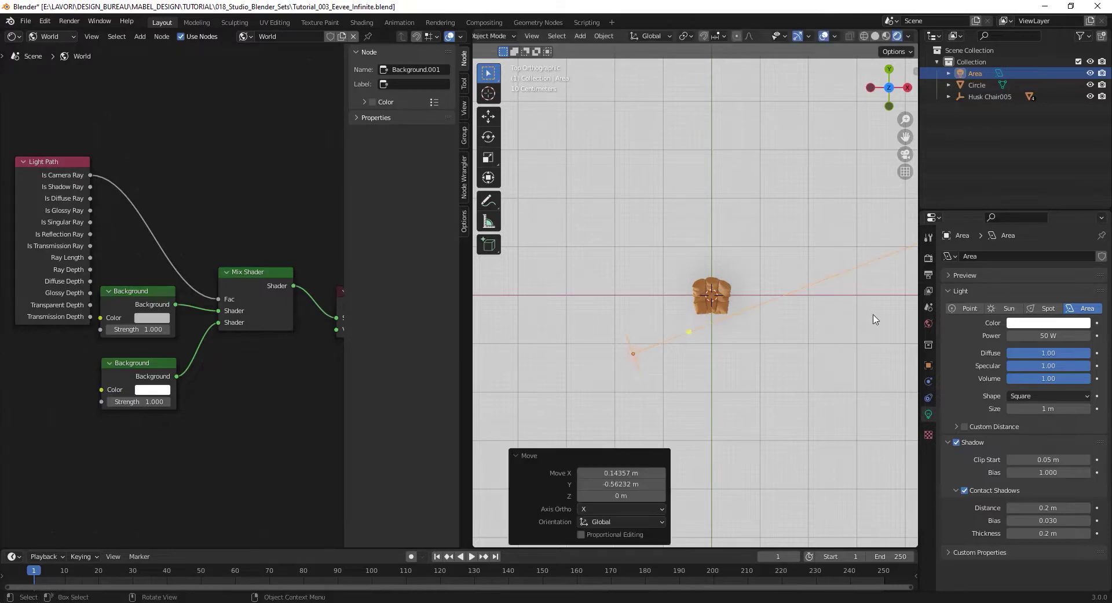
key(r)
click(769, 284)
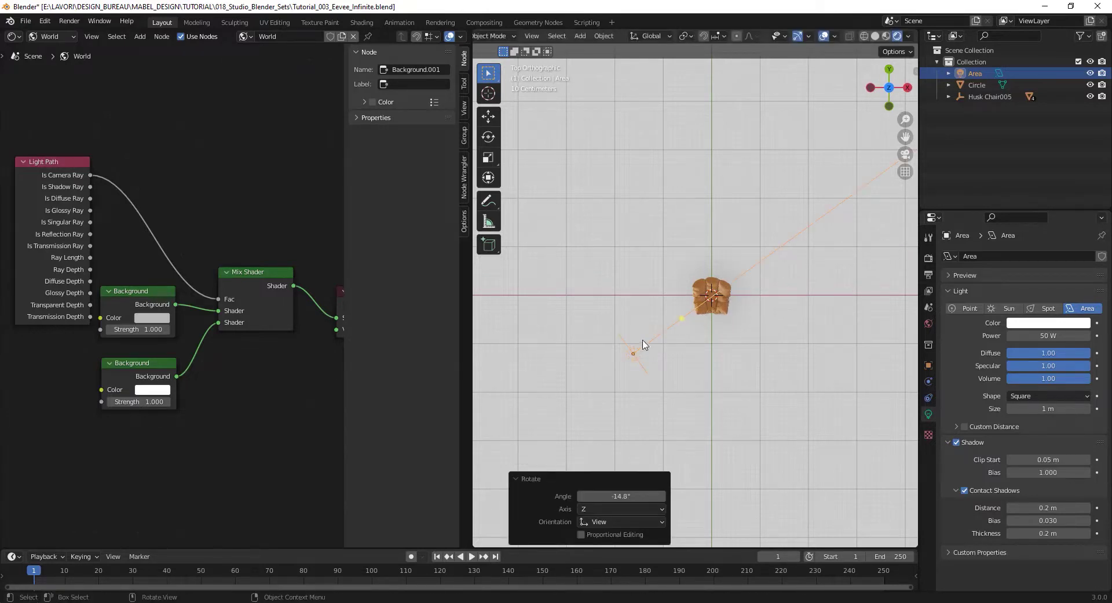
- Duplicate the Area light as Area.001, rotate it -100° and place it front-right of the chair
key(shift+d)
click(782, 340)
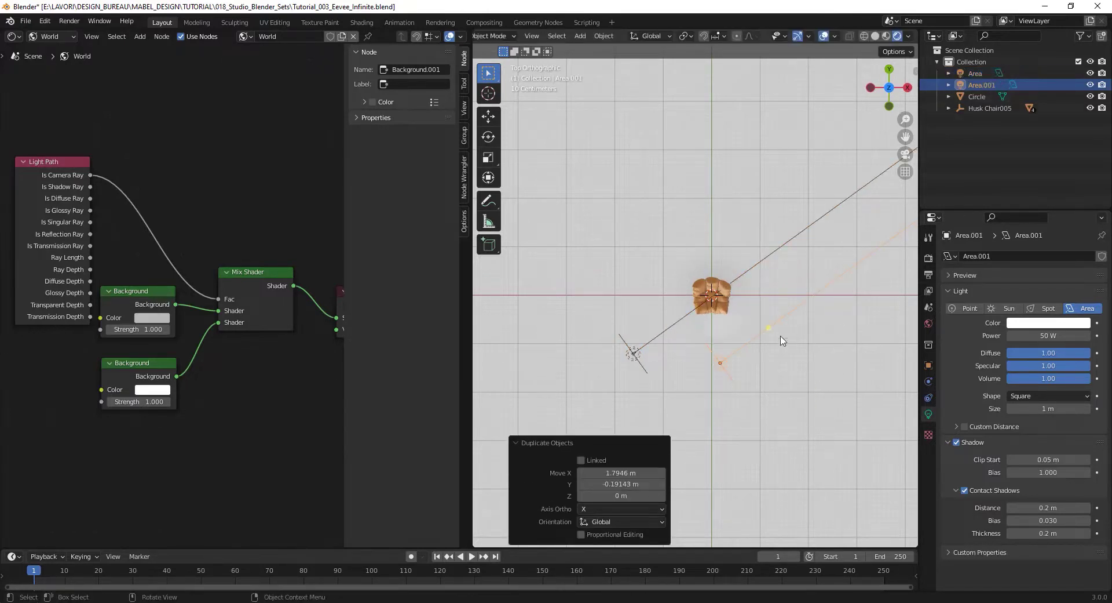
key(r)
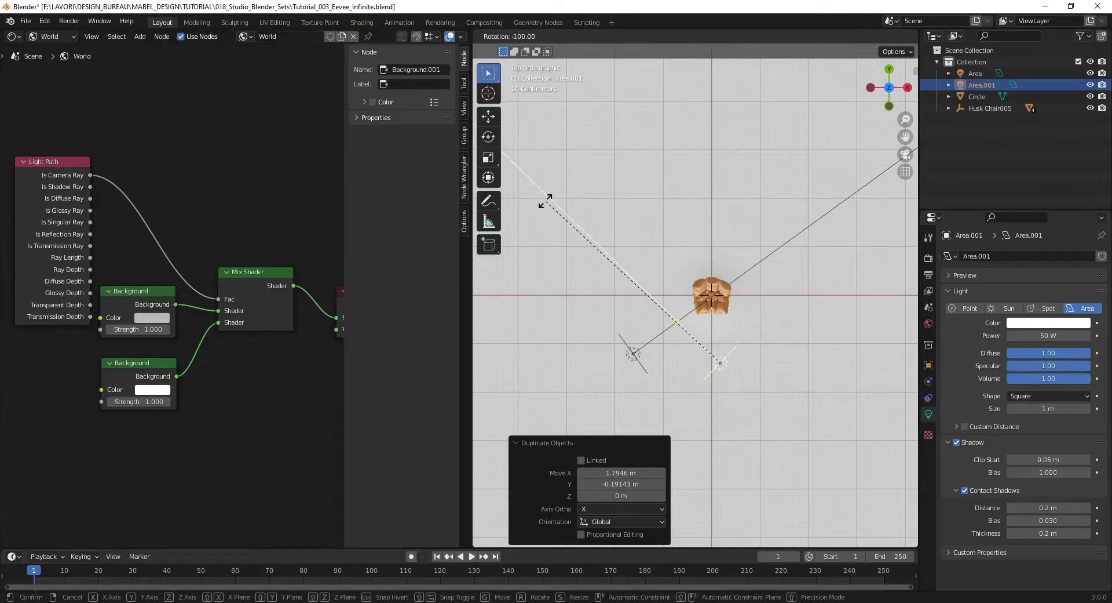
key(Return)
key(g)
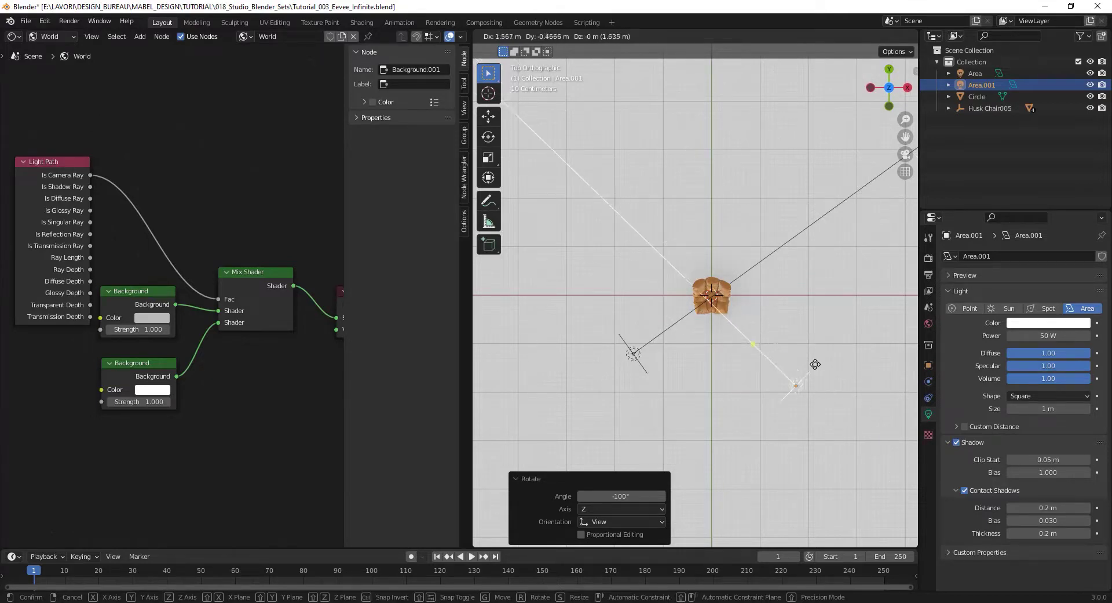
click(837, 362)
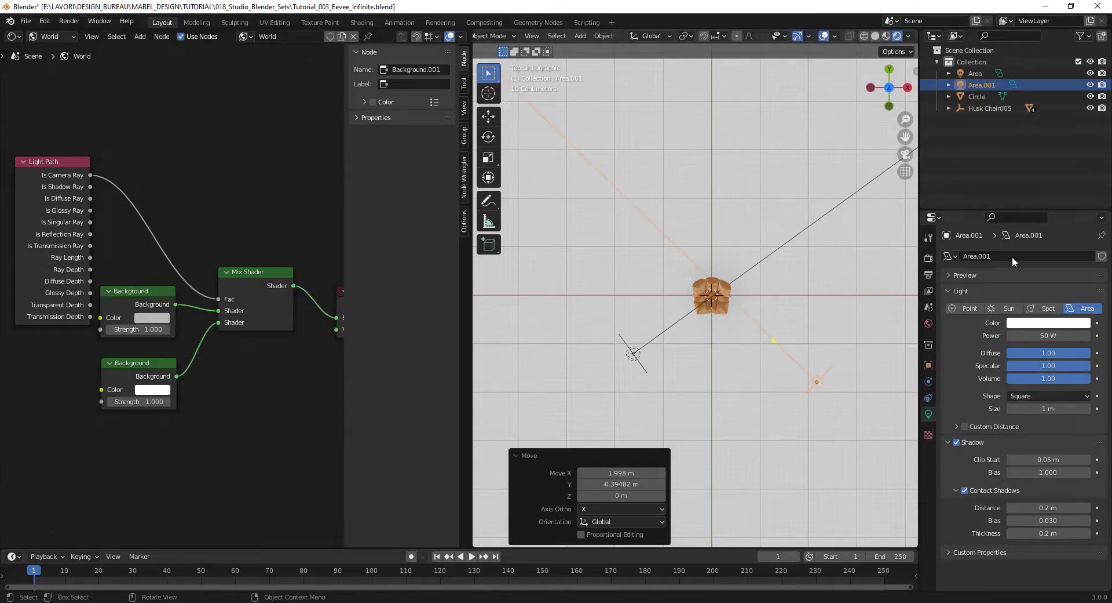
- Toggle Area.001's visibility to compare, then set its power to 25 W
click(1090, 84)
click(1090, 84)
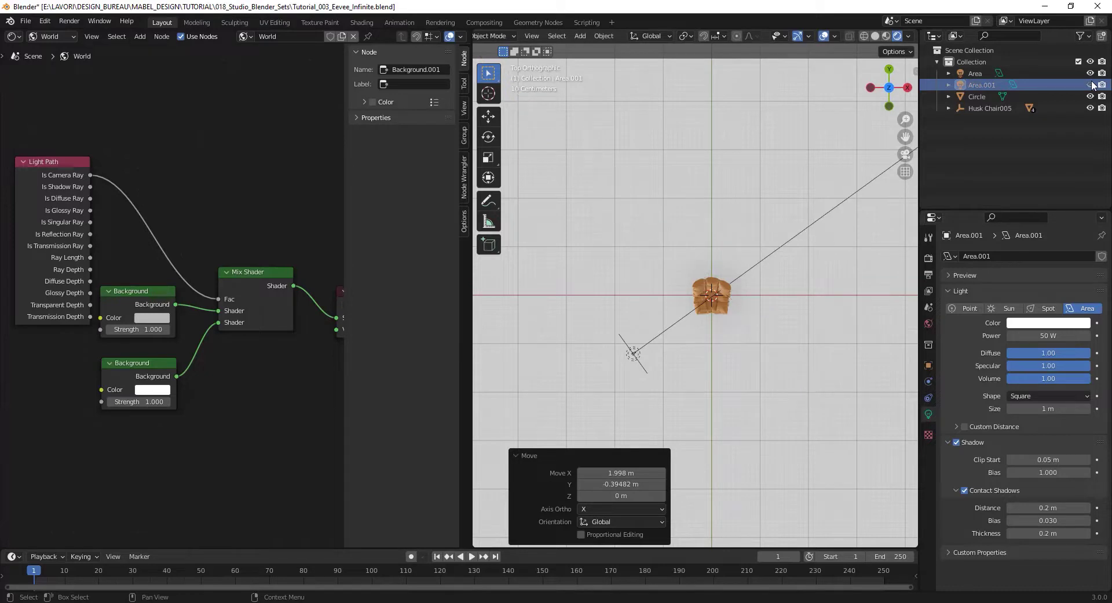
click(1091, 85)
click(1046, 336)
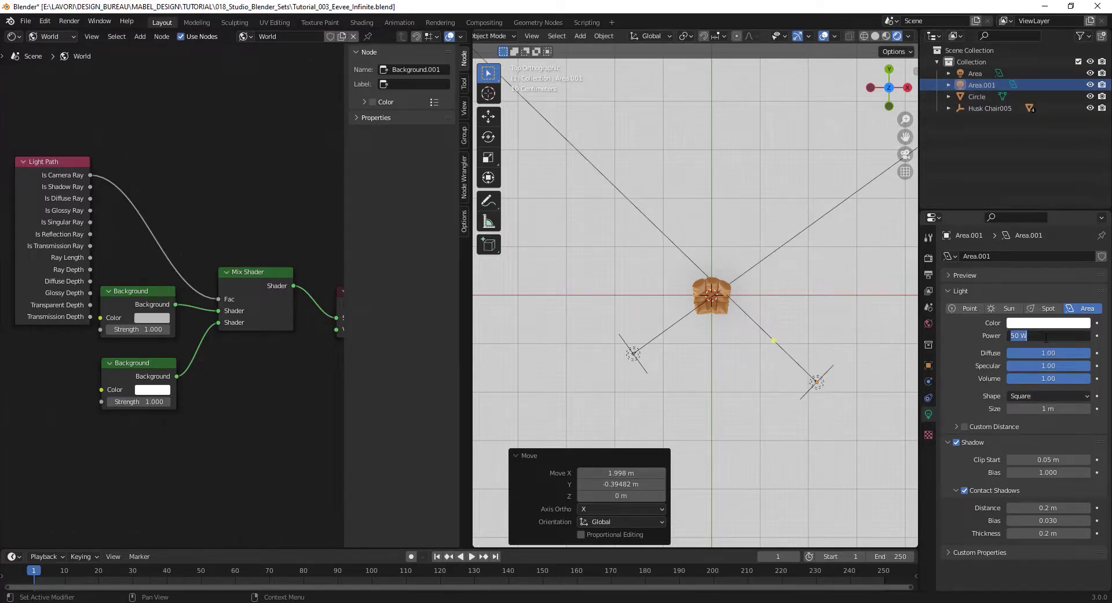
key(Return)
middle_drag(681, 356, 718, 319)
scroll(722, 285, up, 5)
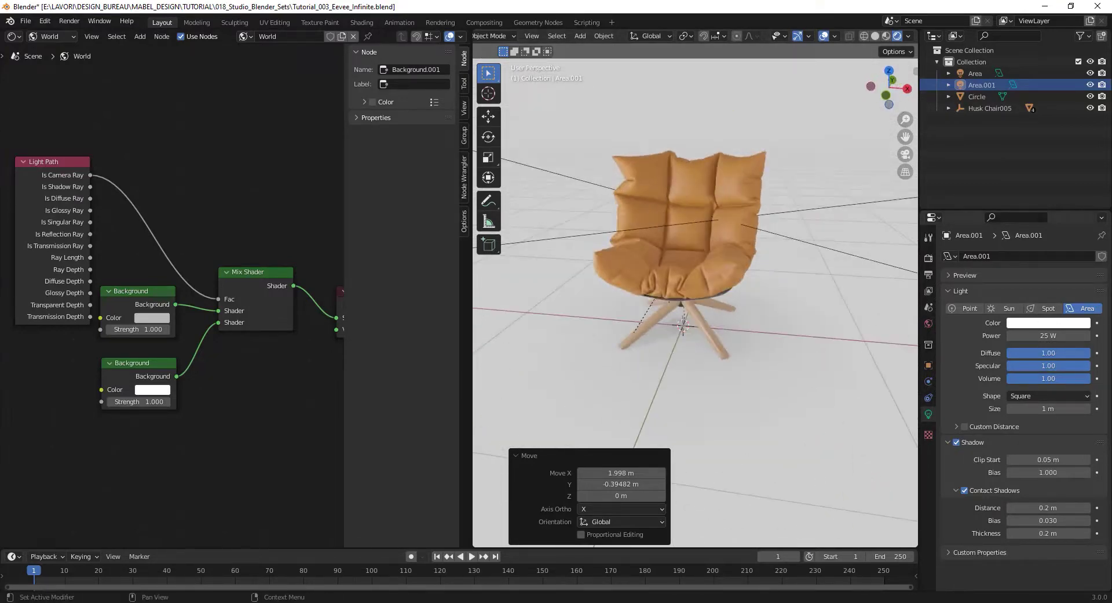
- Compare the lighting with Area.001 hidden and shown, settling its power at 20 W
click(1090, 85)
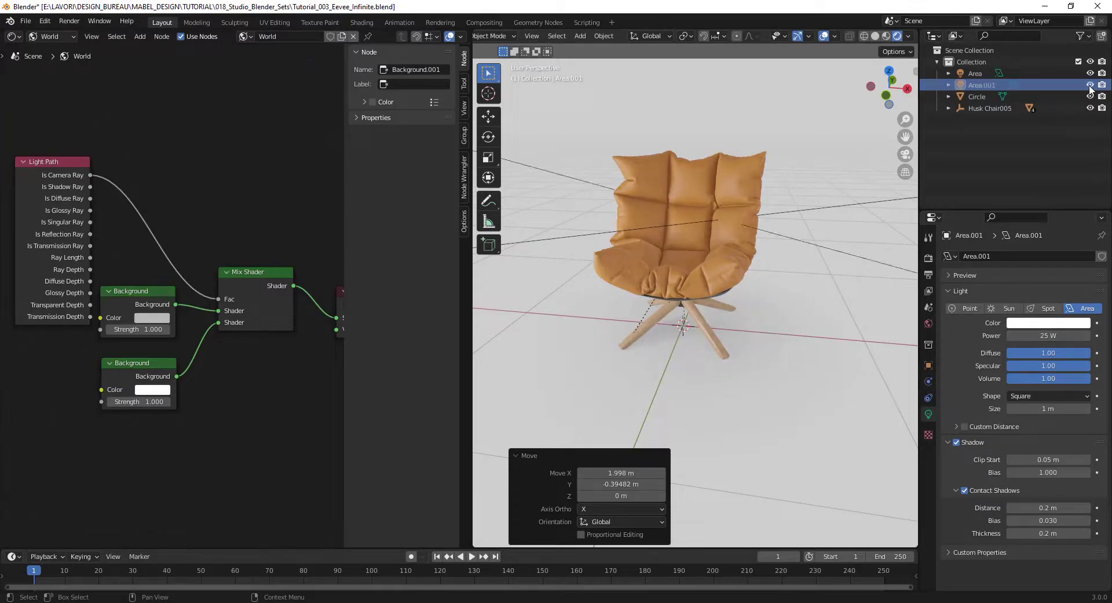
click(1091, 85)
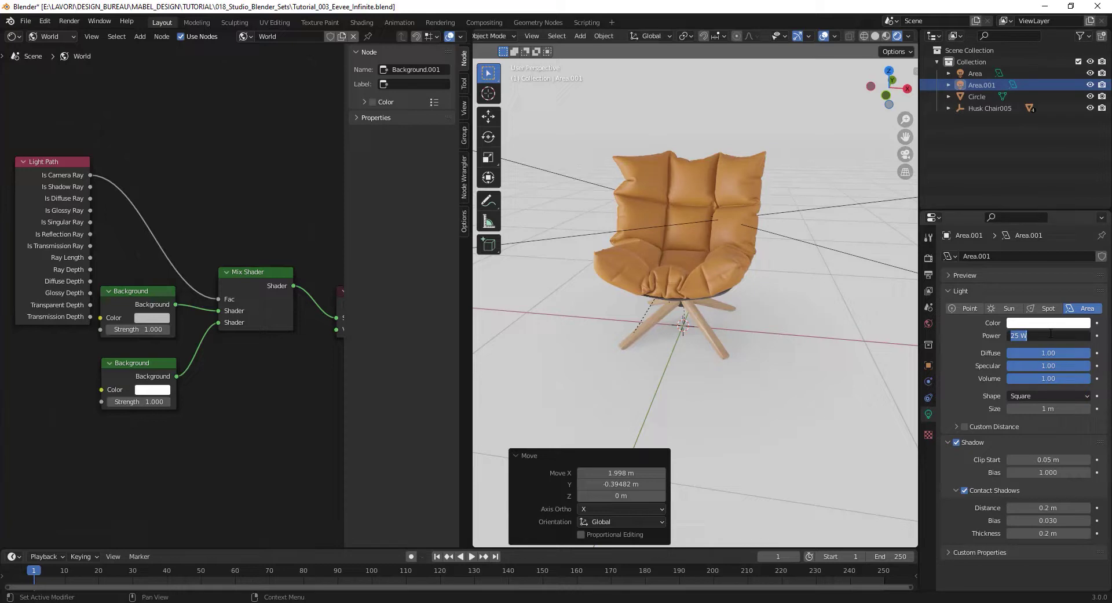
key(Return)
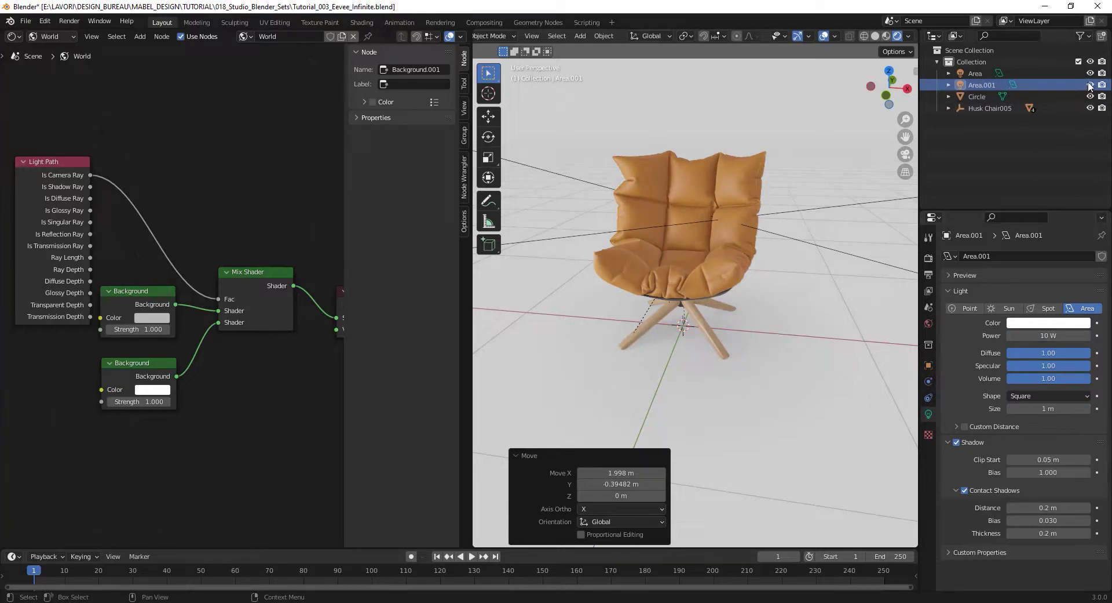
click(1090, 84)
key(Return)
click(1043, 336)
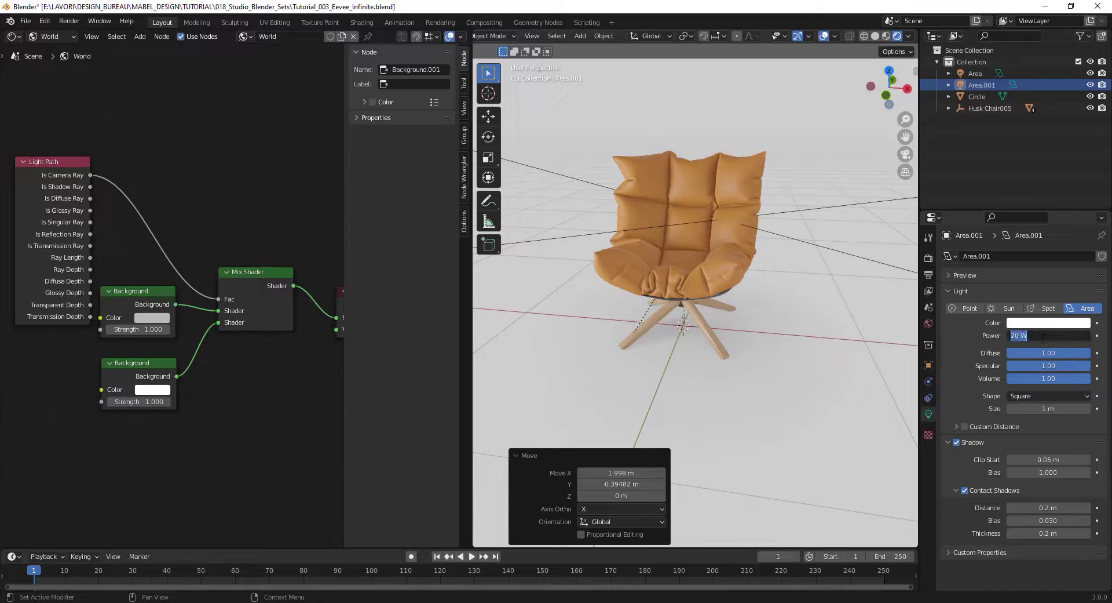
key(Return)
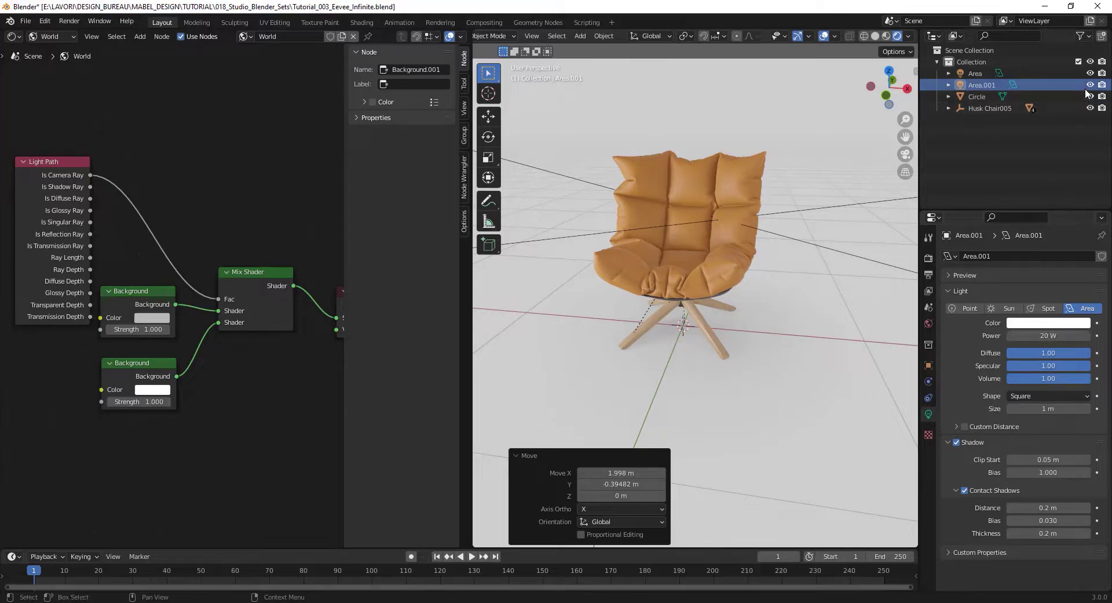
middle_drag(719, 237, 743, 234)
middle_drag(739, 276, 752, 381)
key(alt+a)
scroll(698, 339, down, 3)
- Select the Circle floor disc and scale it up by 1.961
click(697, 340)
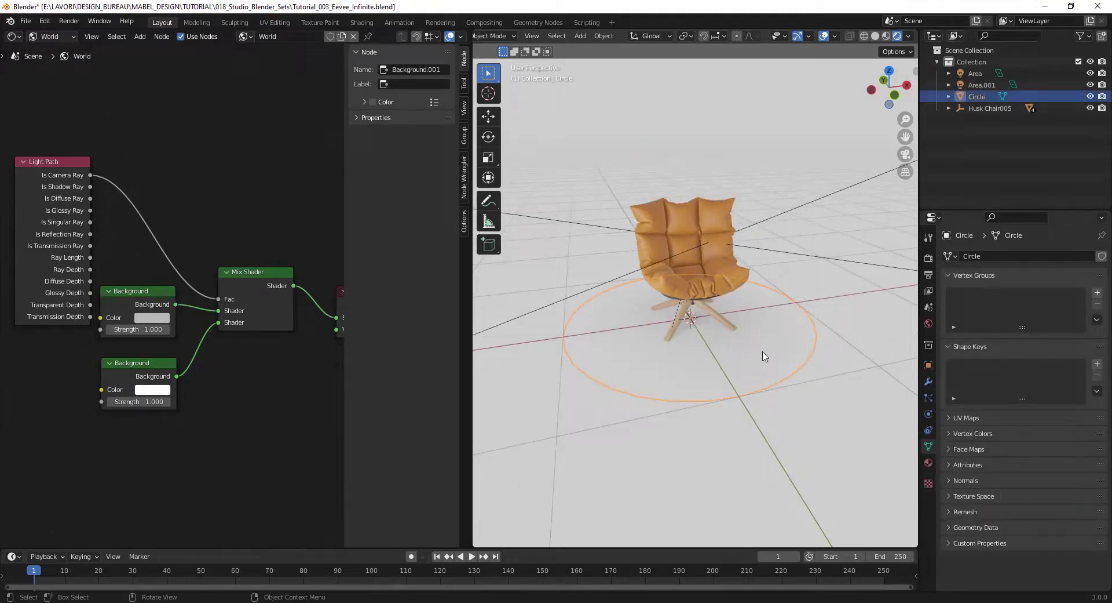
scroll(763, 356, down, 2)
key(s)
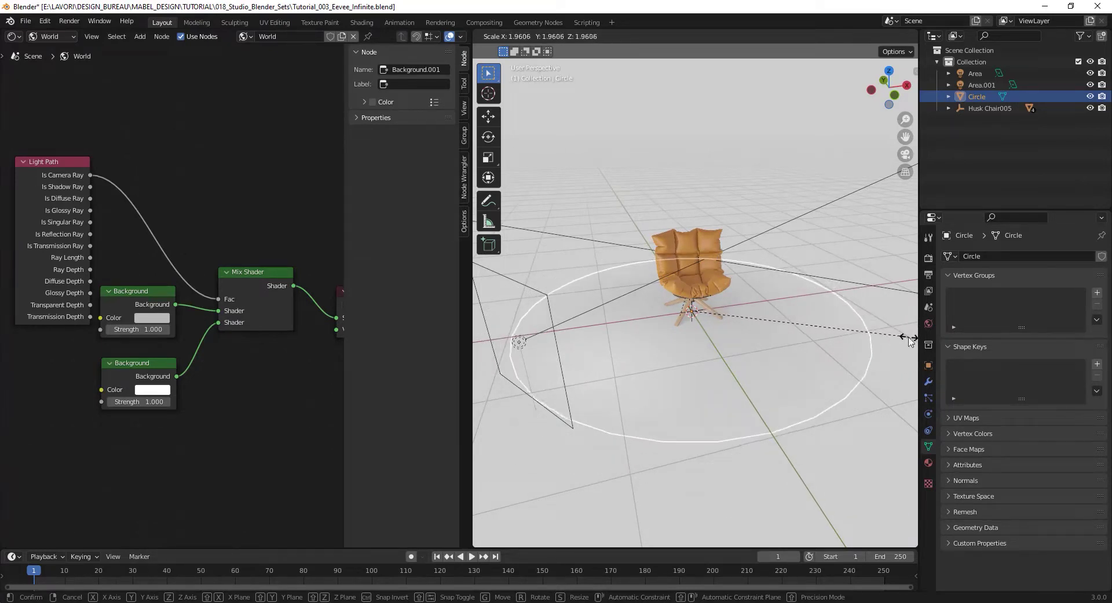
click(597, 346)
mouse_move(791, 338)
middle_down()
mouse_move(641, 310)
mouse_move(576, 340)
mouse_move(784, 327)
middle_up()
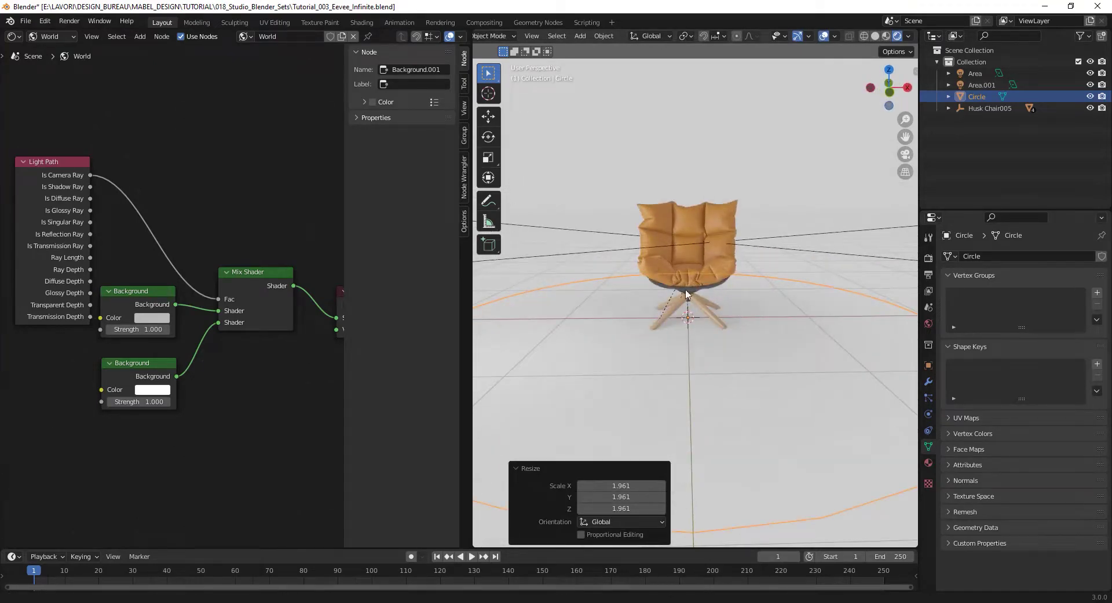
scroll(724, 307, up, 4)
middle_drag(716, 301, 628, 301)
scroll(667, 311, down, 2)
- Select the first Area light and set its Light Size to 0.25 m, after trying 0.5 and 0.1 m
click(529, 290)
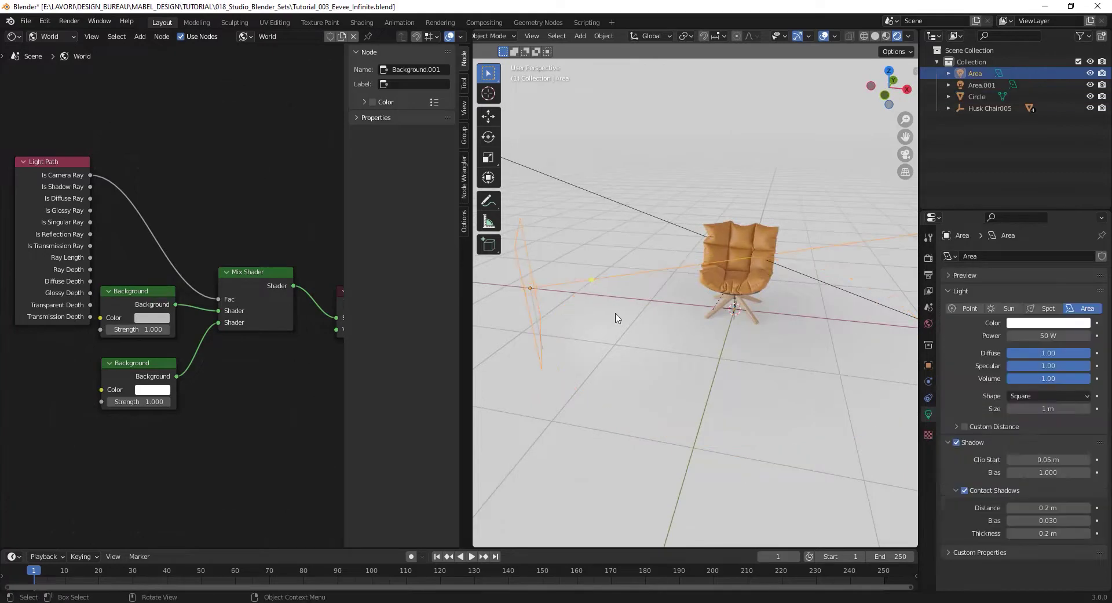
click(1048, 409)
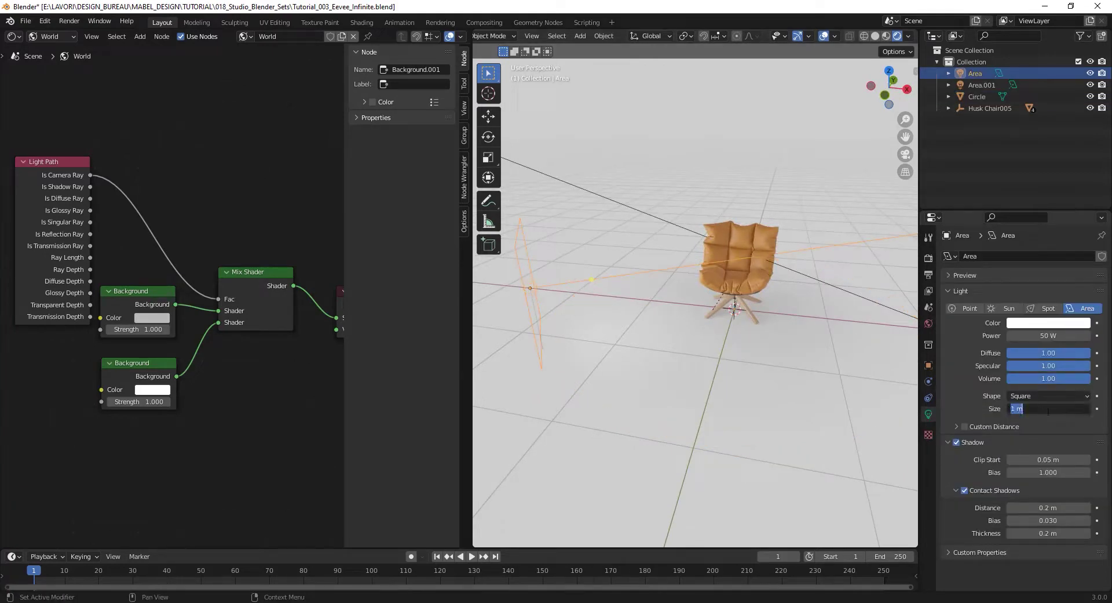
key(Return)
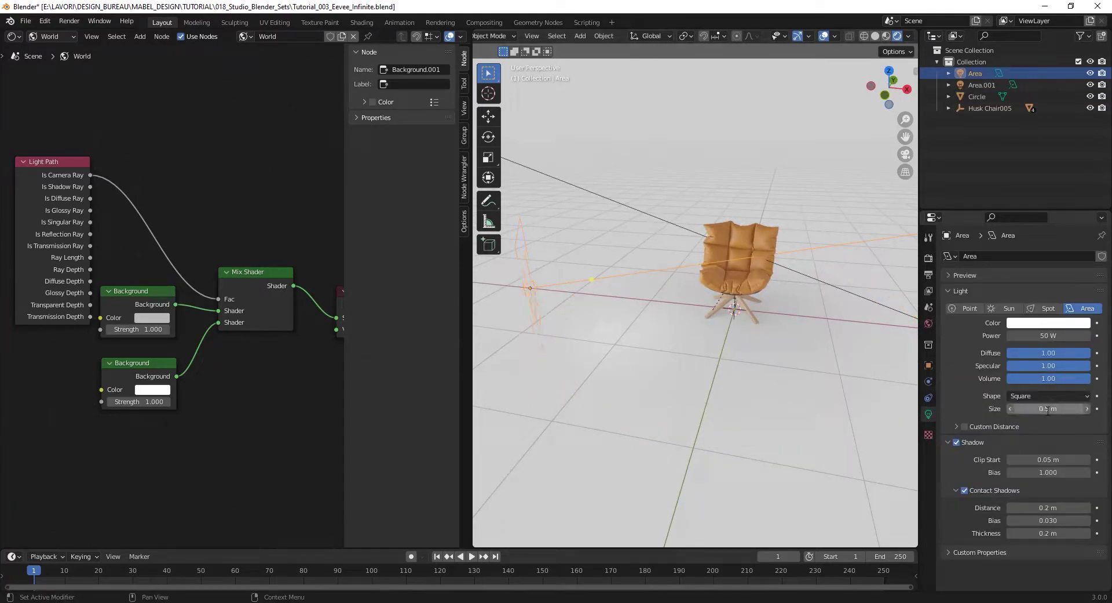
click(1049, 409)
key(Return)
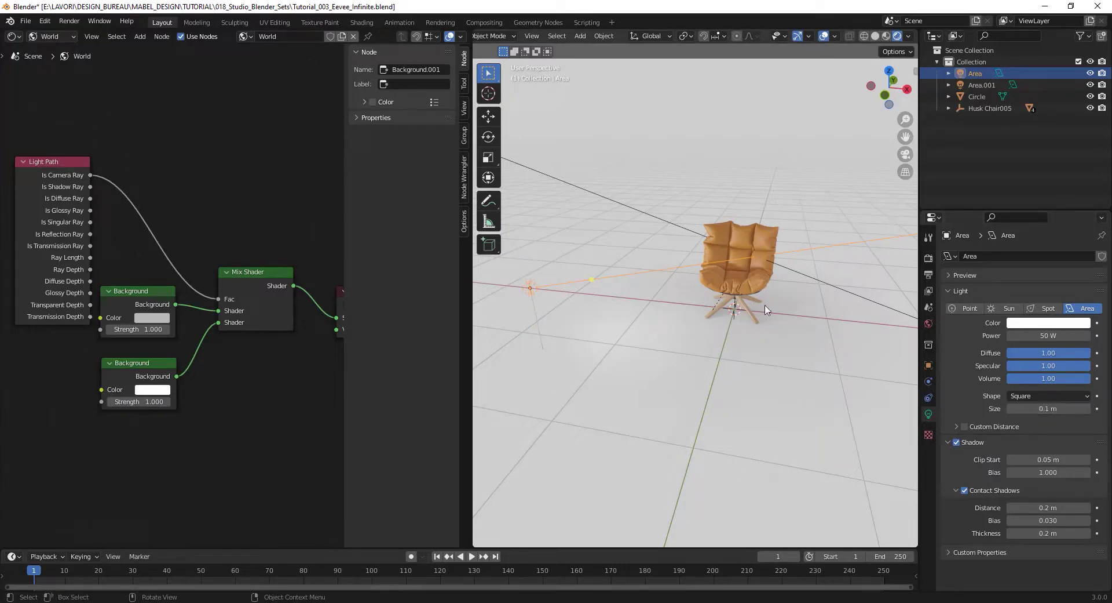
middle_drag(749, 306, 491, 325)
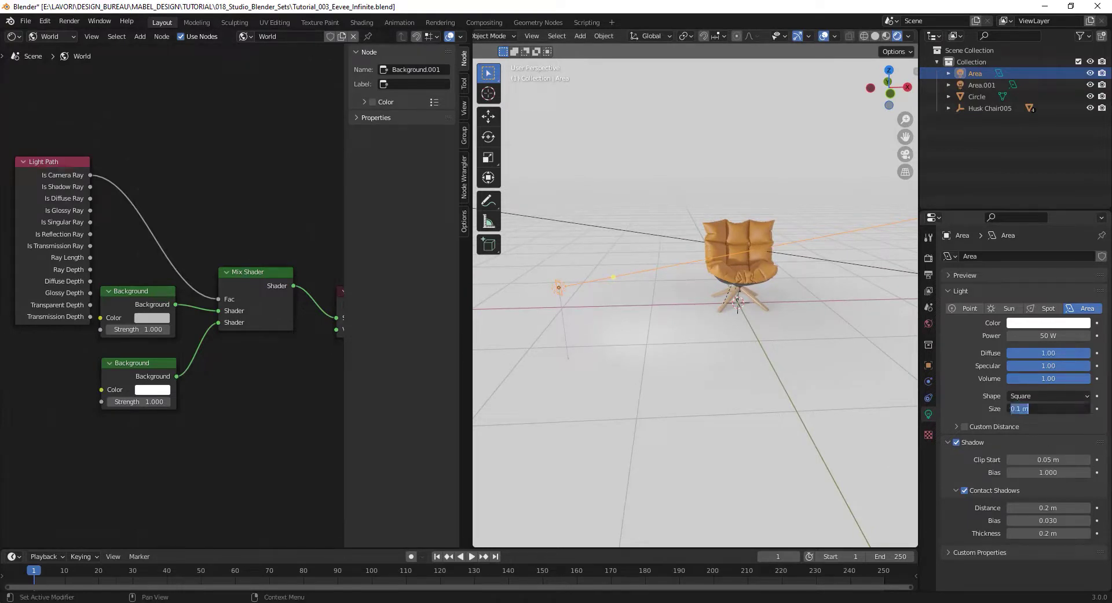
text(0.25)
key(Return)
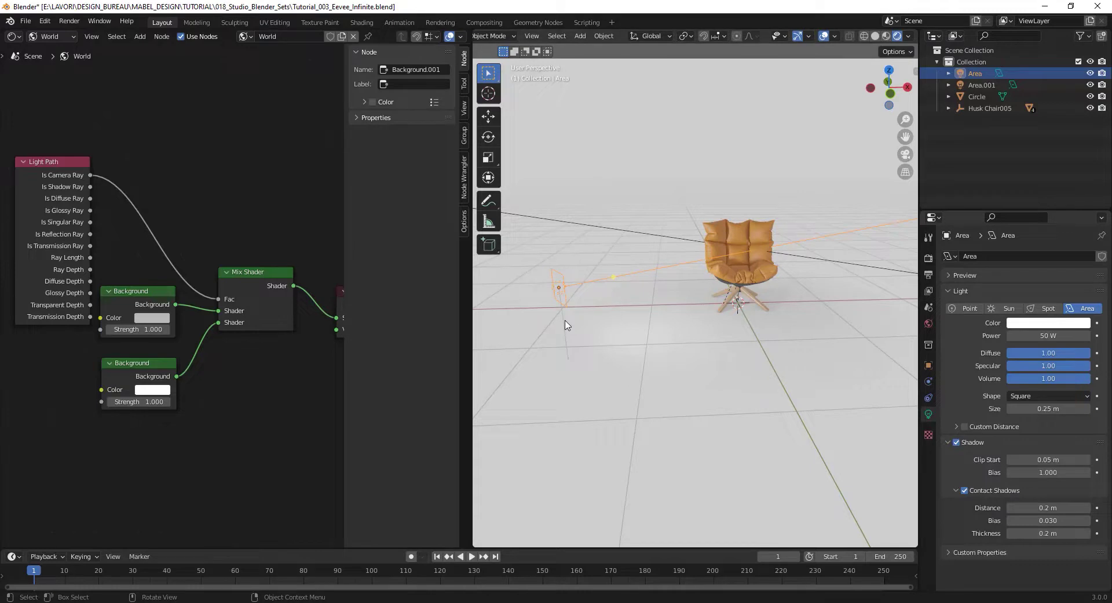
- Move the first area light straight up about 0.41 m
key(g)
key(z)
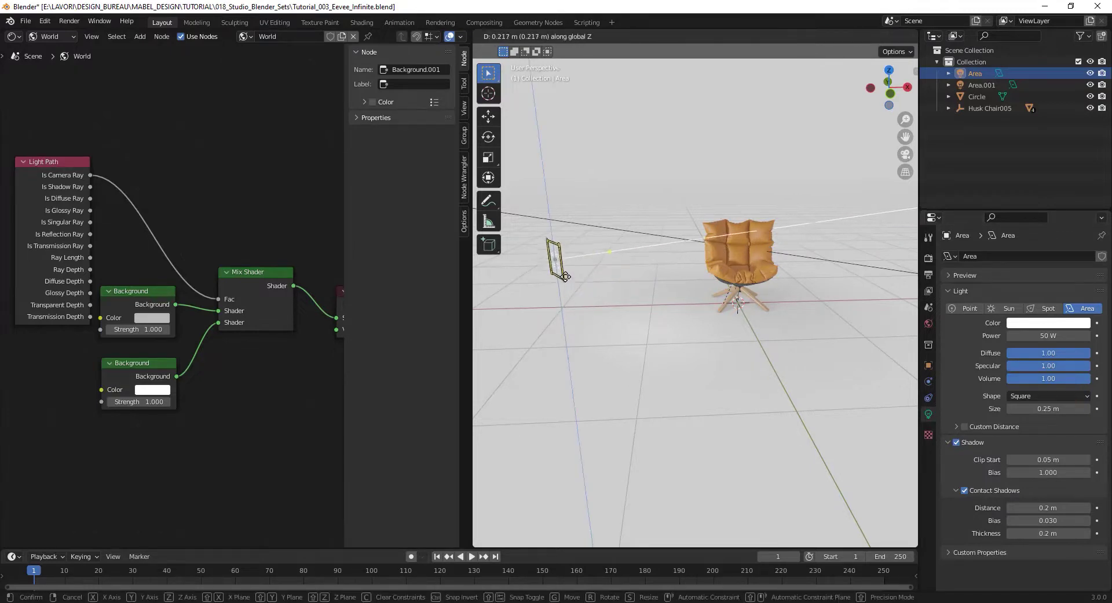
click(565, 252)
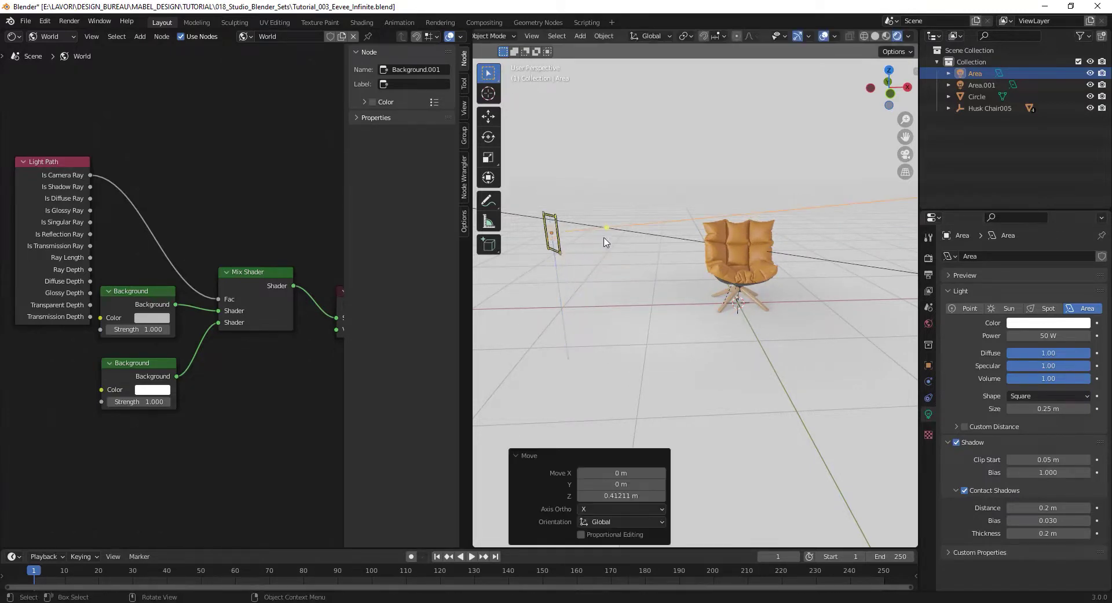
- Orbit around the chair, then bring up the Apply Transforms and Add menus
middle_drag(713, 247, 743, 260)
scroll(810, 289, up, 5)
scroll(753, 296, down, 5)
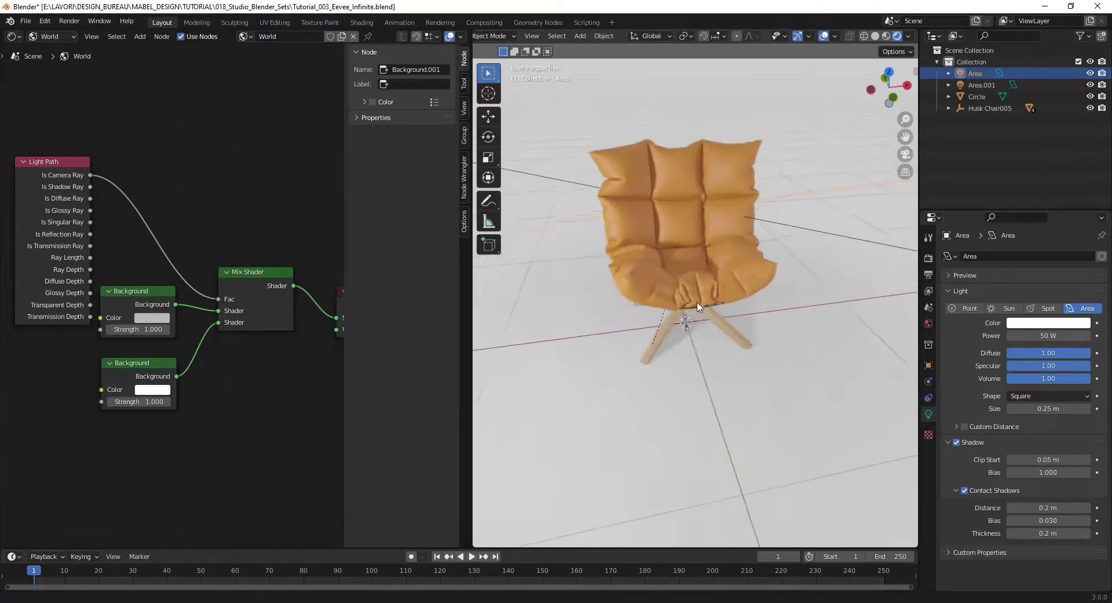
middle_drag(702, 303, 722, 289)
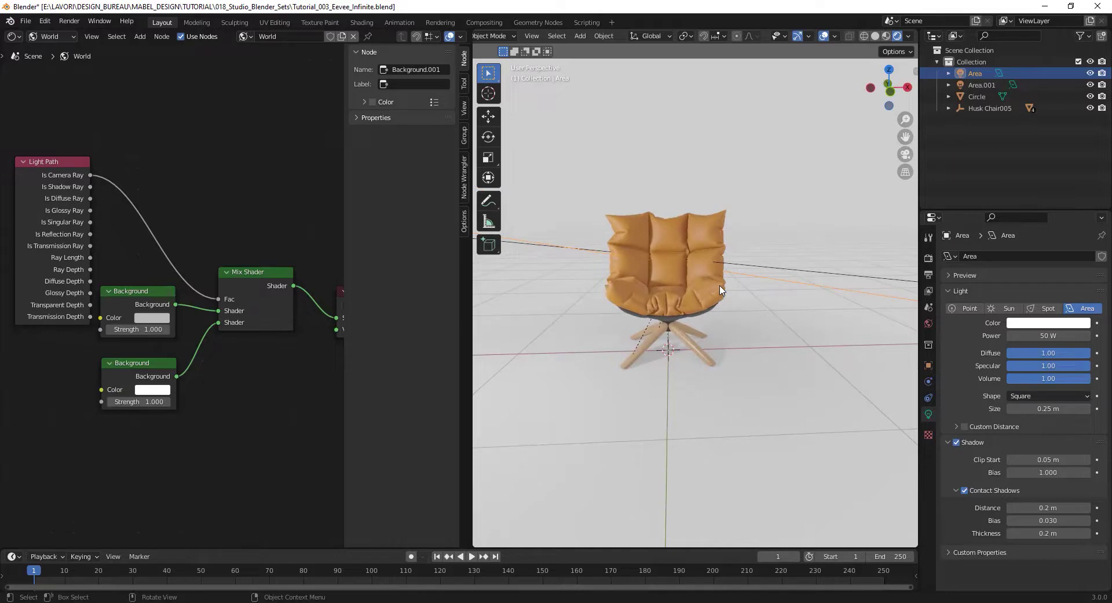
key(ctrl+a)
key(shift+a)
- Add a view-aligned camera with rotation X 90°, Y 0°, Z 0°, and begin moving it vertically
click(754, 261)
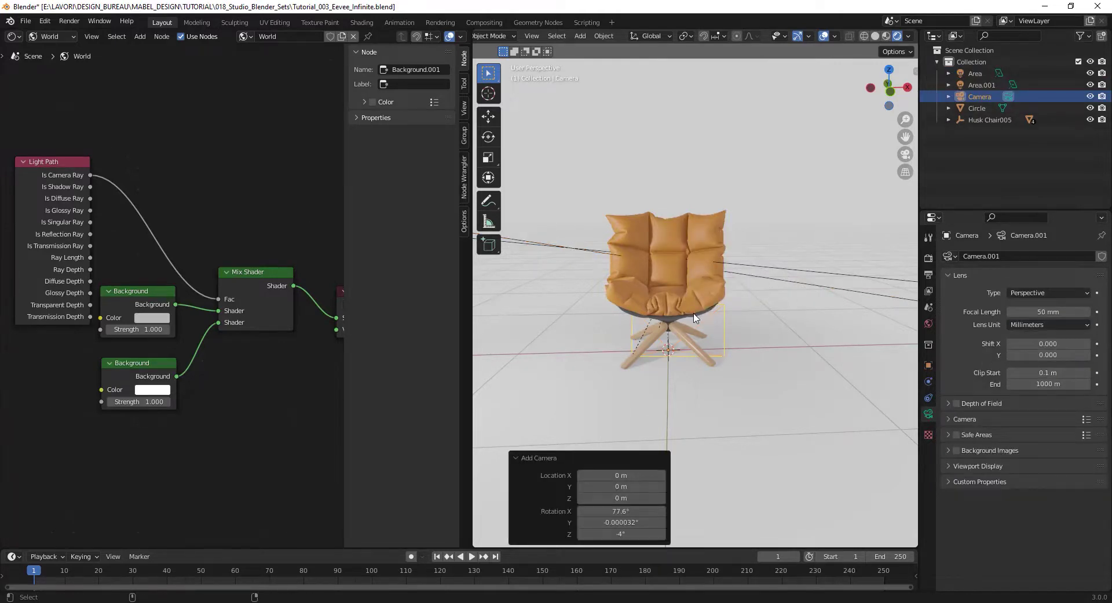
key(ctrl+alt+KP_0)
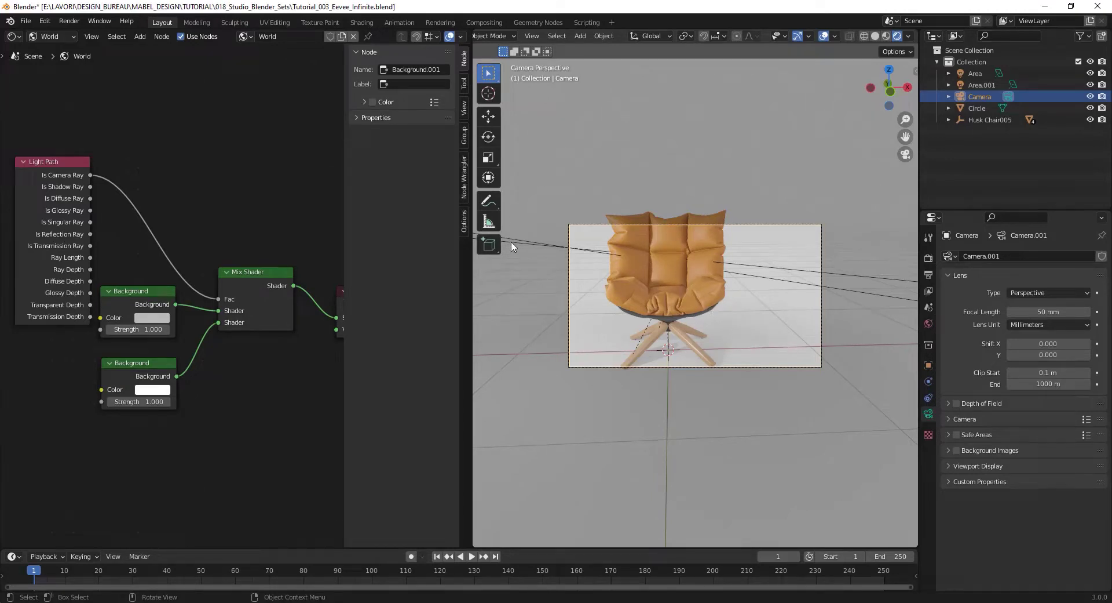
key(n)
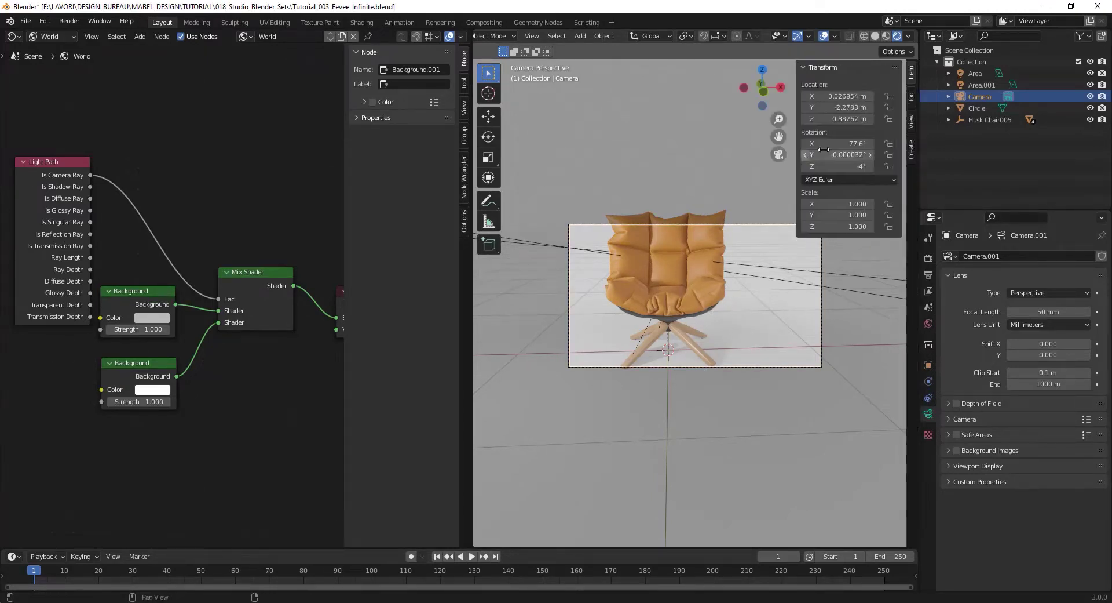
double_click(837, 144)
key(Tab)
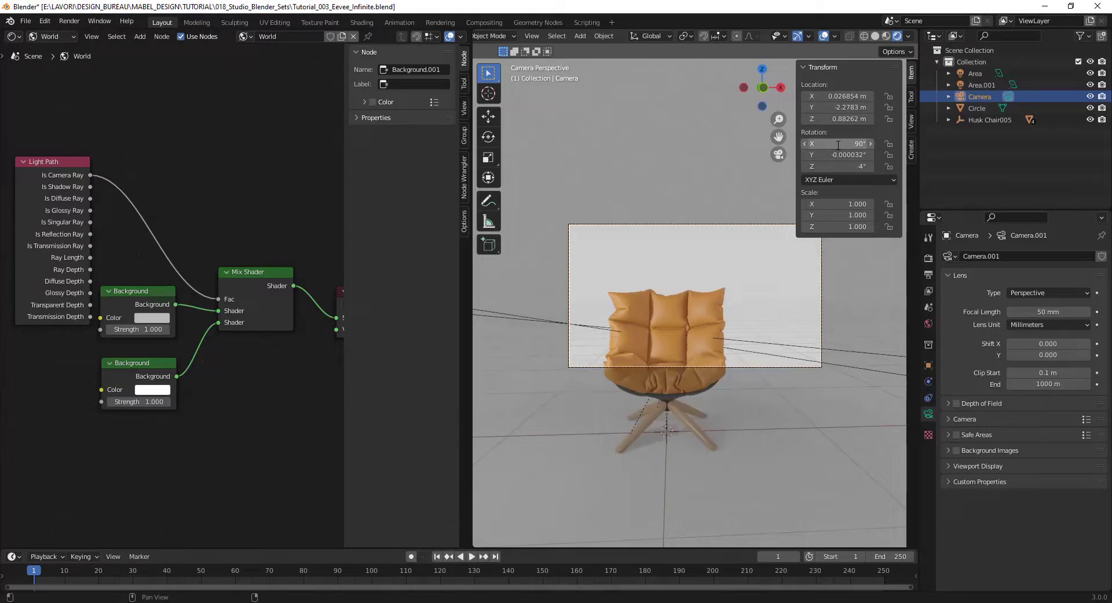
key(Tab)
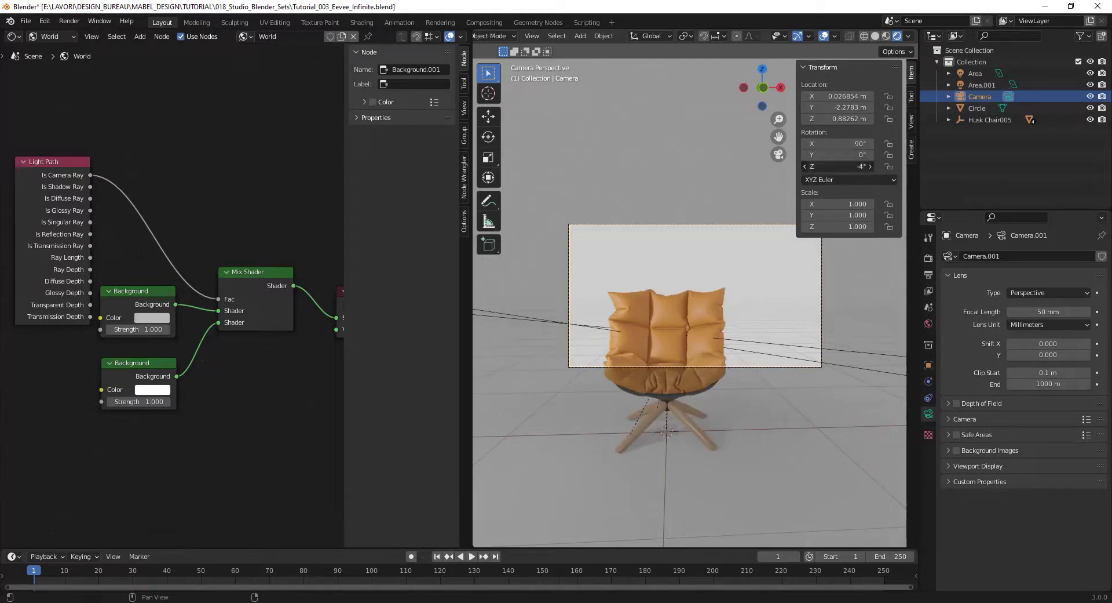
text(0)
key(Return)
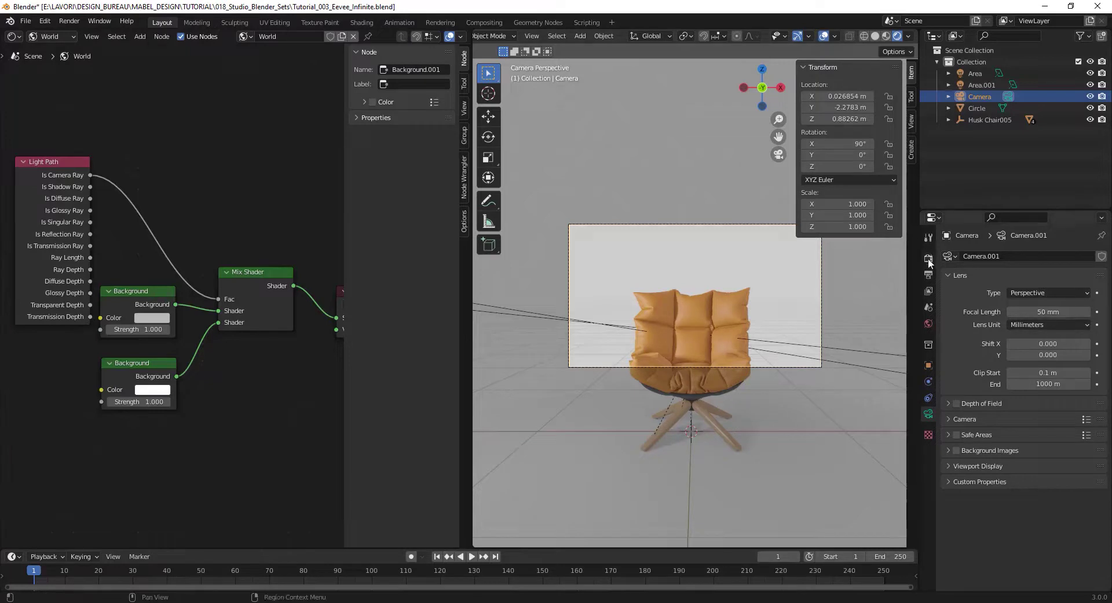
key(g)
key(z)
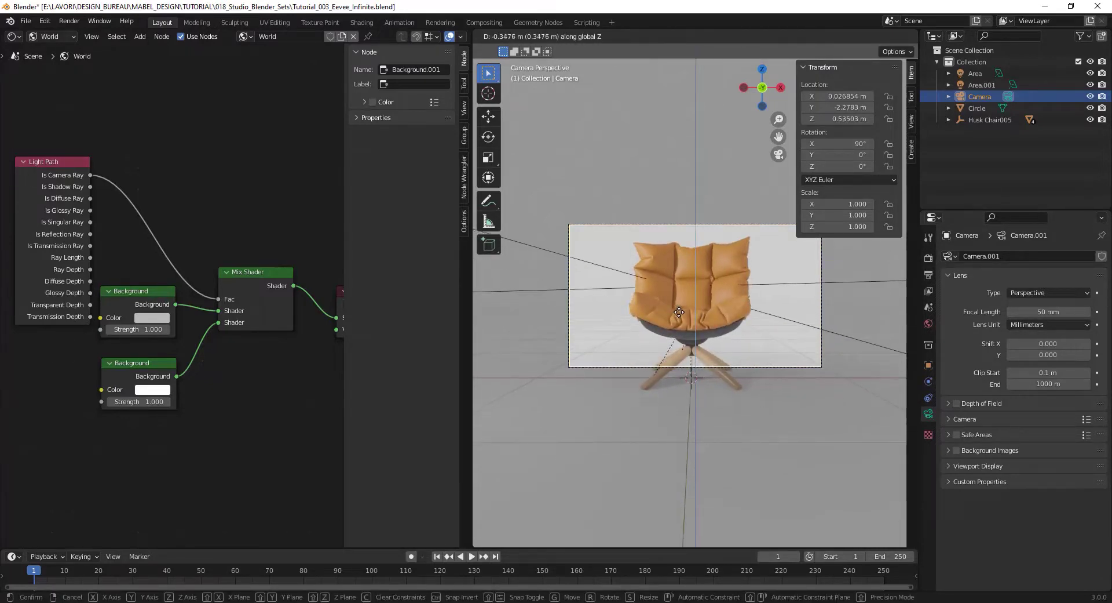
- Lower the camera and set its focal length to 75 mm
click(809, 310)
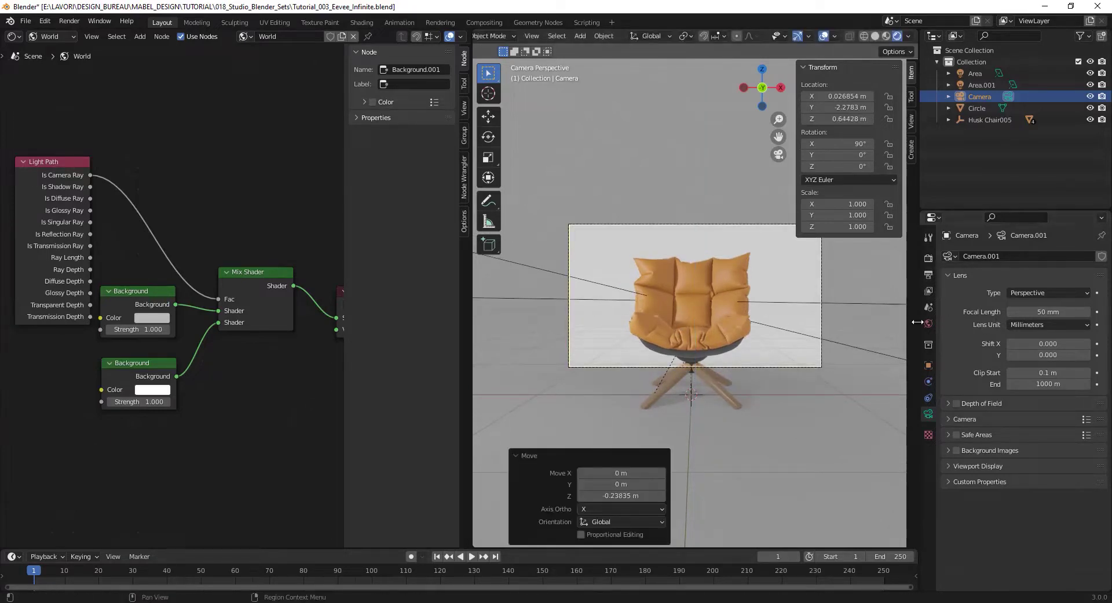
click(1049, 311)
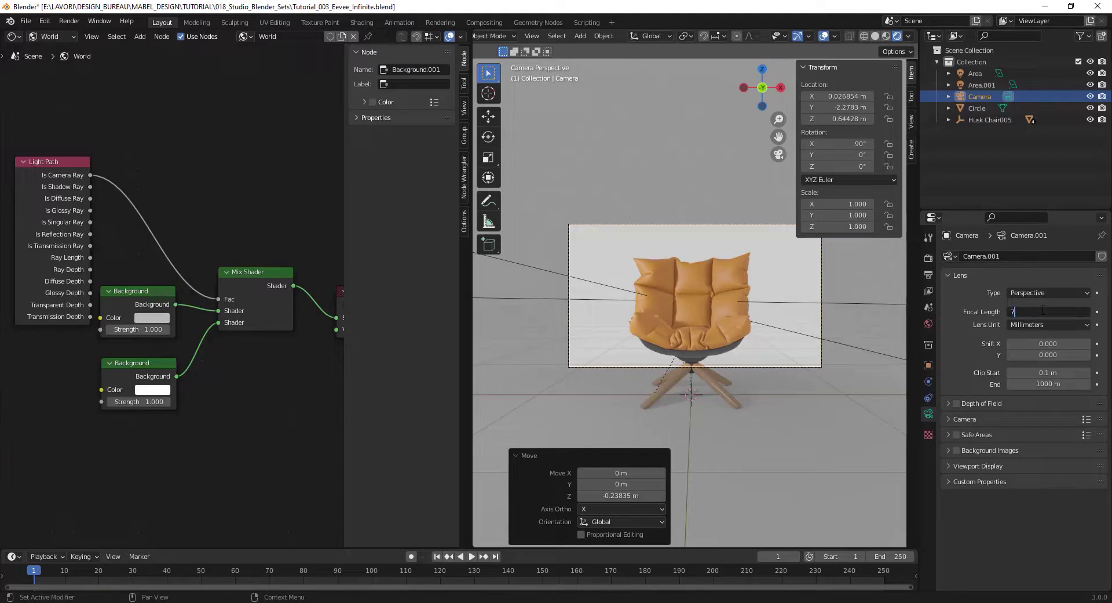
key(Return)
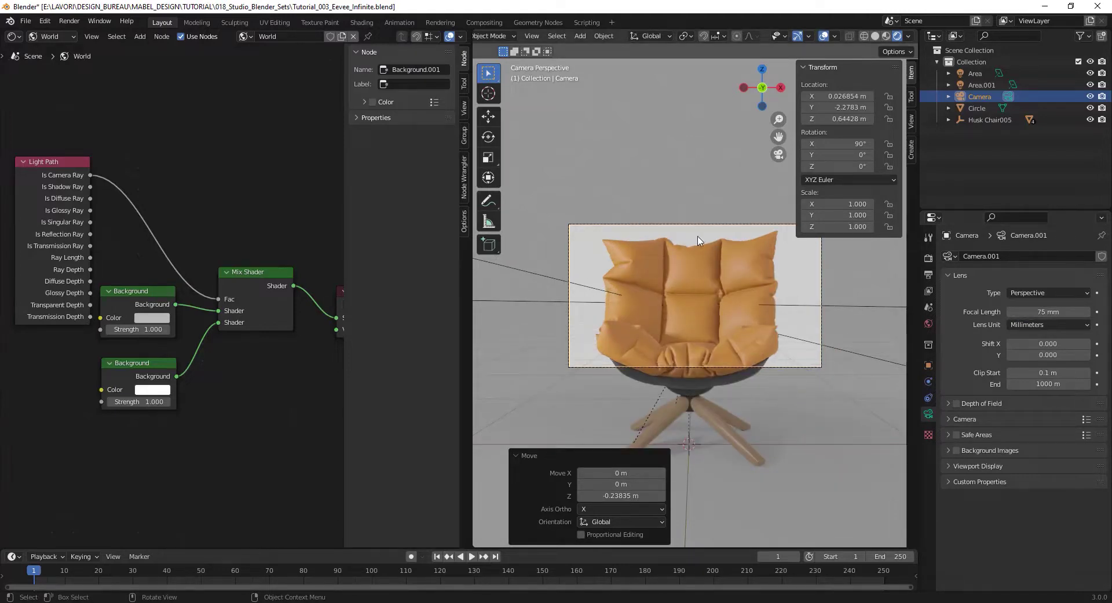
- Dolly the camera back along its view axis to about 4.17 m away
key(g)
key(z)
key(z)
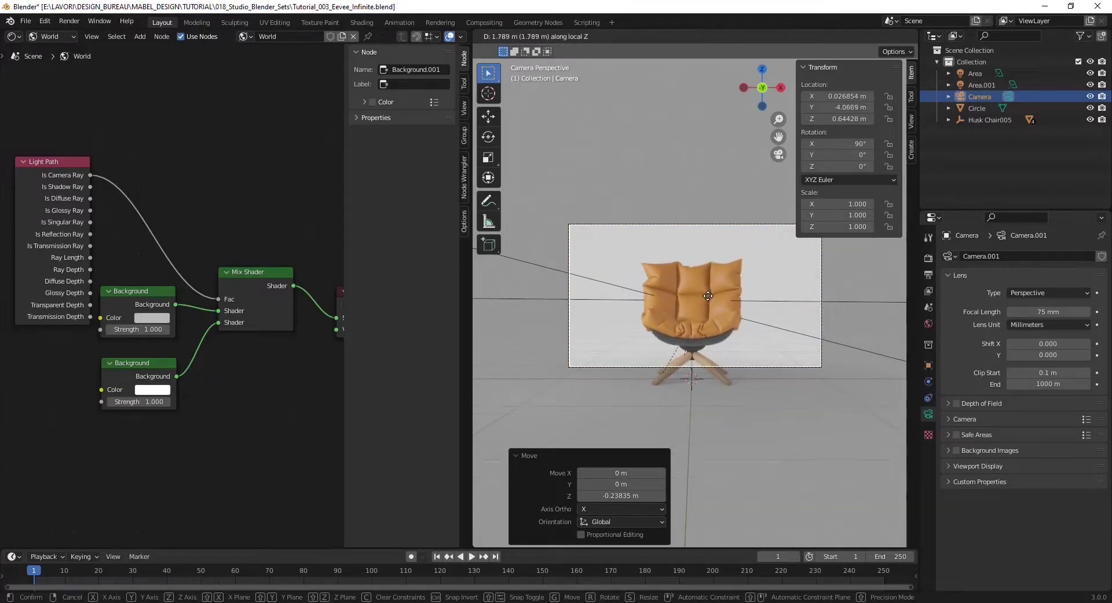
click(710, 255)
key(g)
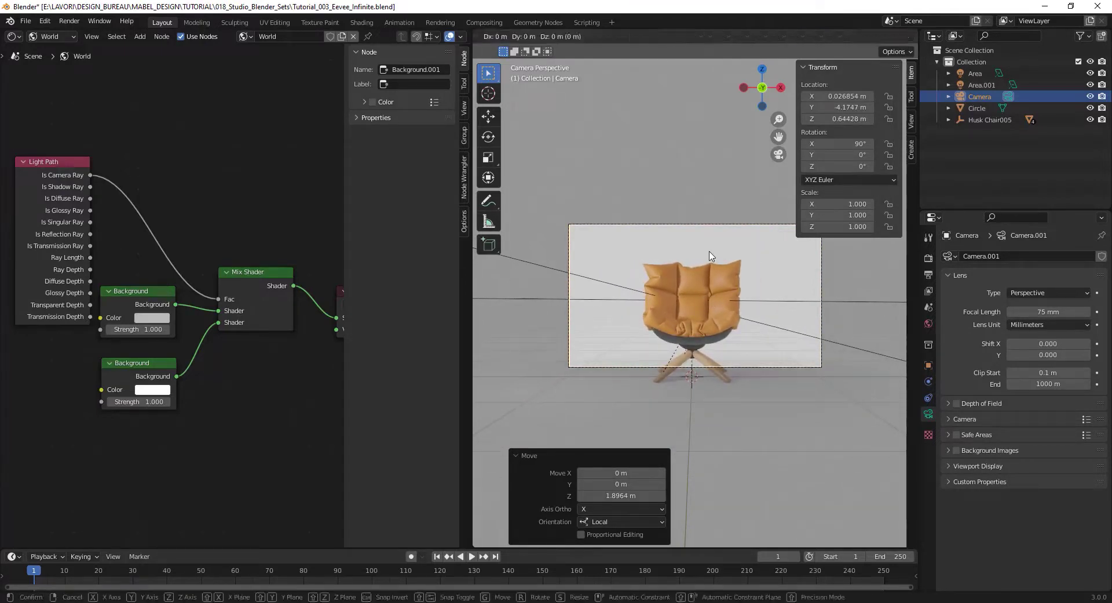
key(Escape)
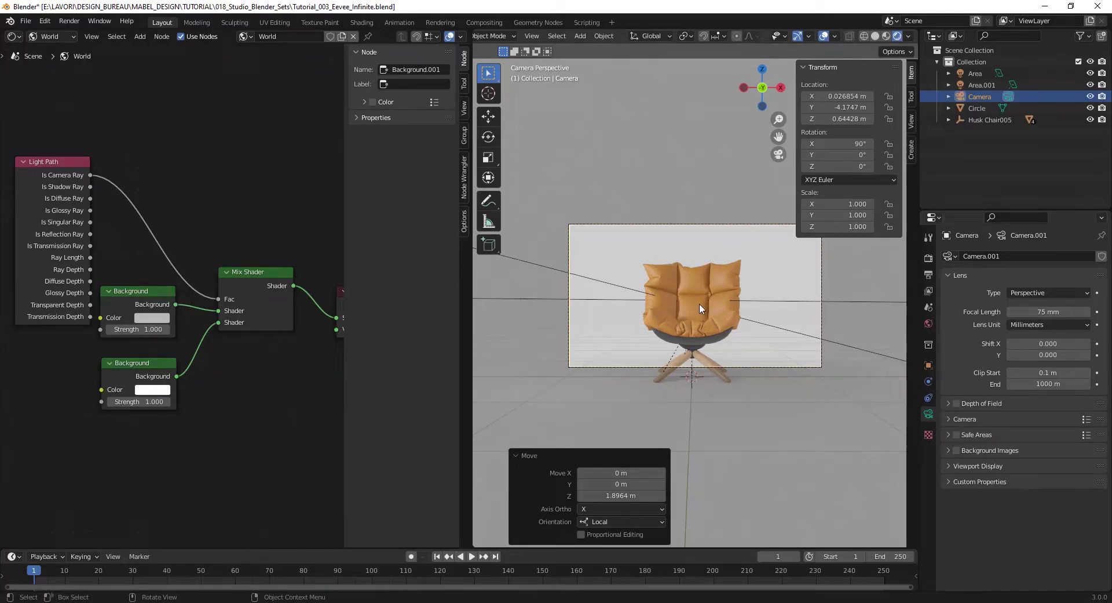
- Lower the camera to about Z 0.479 m and shift it to about X 0.199 m
key(g)
key(z)
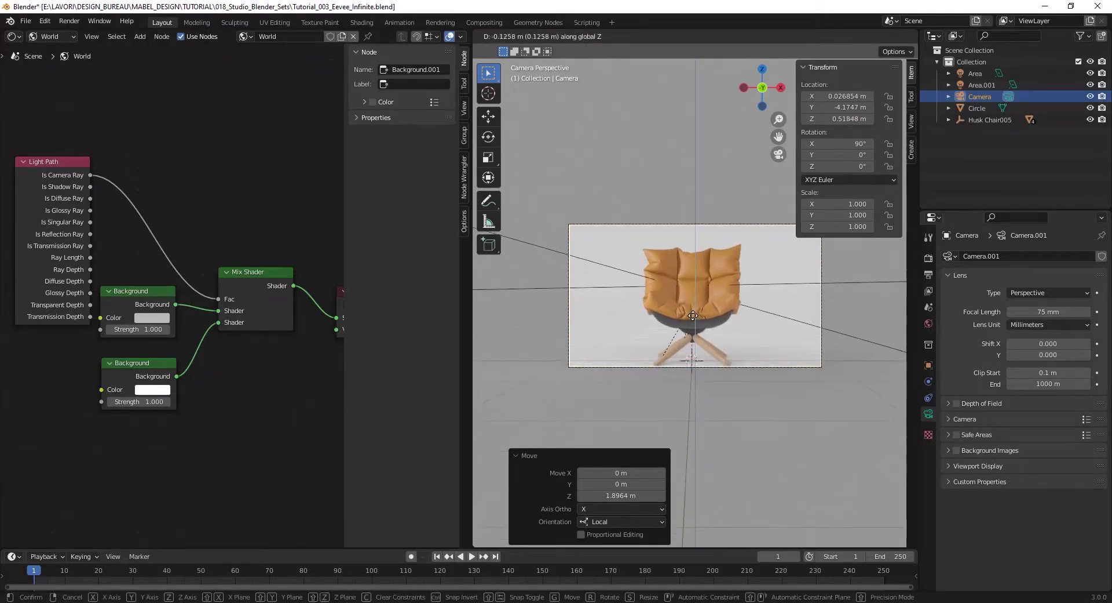
click(691, 318)
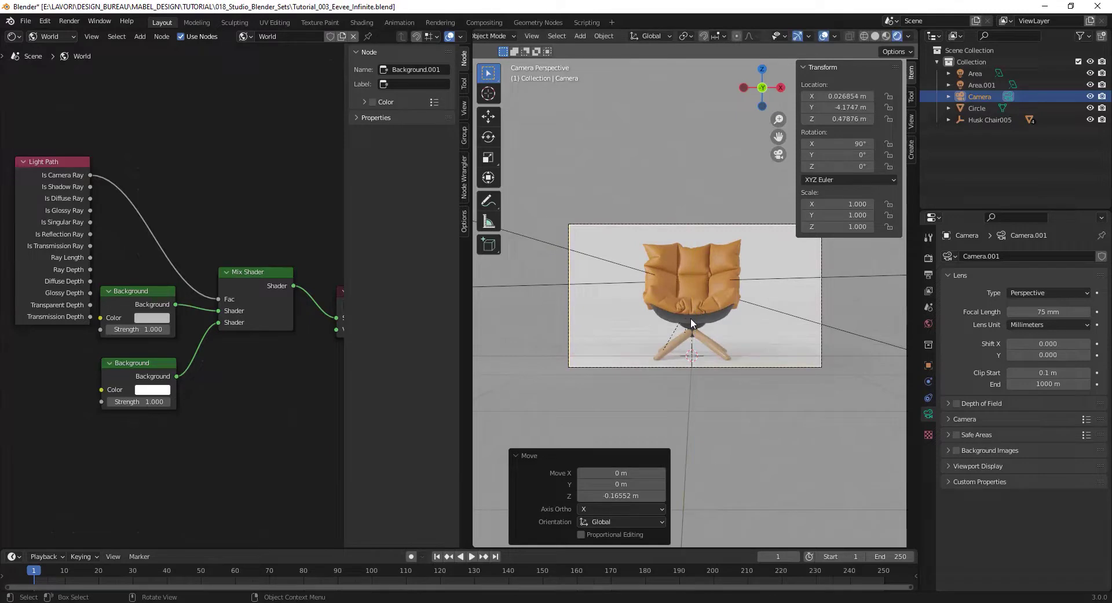
key(g)
key(x)
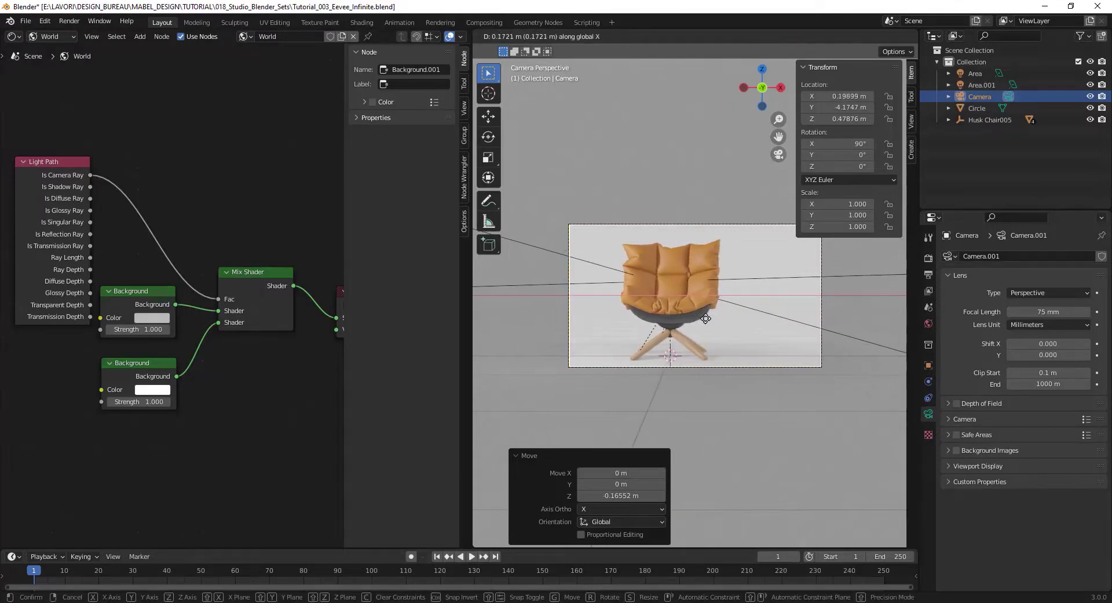
click(706, 319)
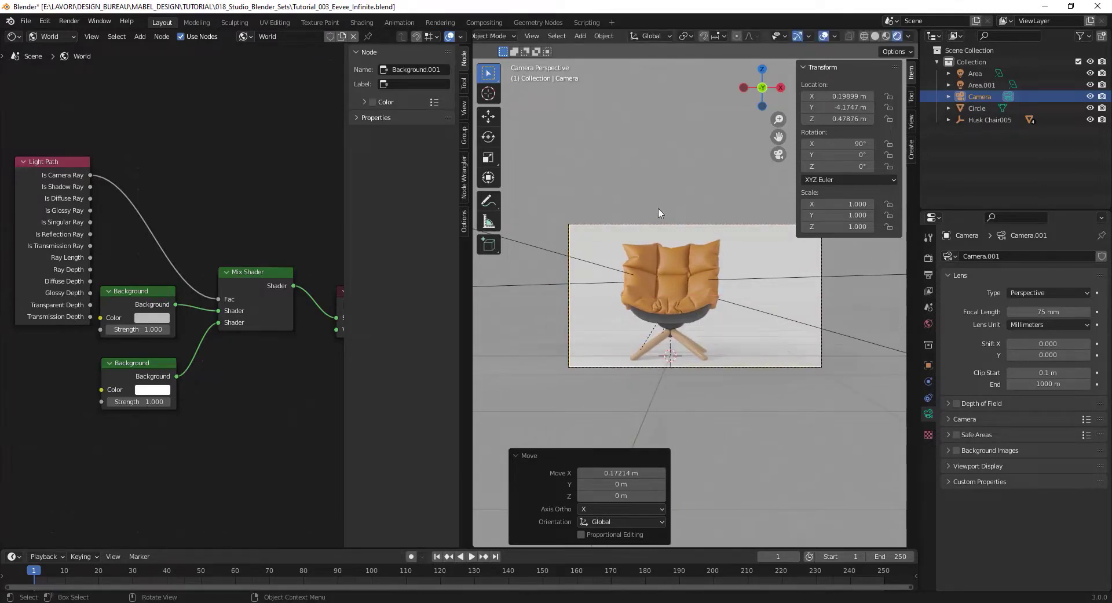
- Select Husk Chair005, rotate it 20.7° about Z, and set its X rotation to 0°
click(971, 75)
click(968, 118)
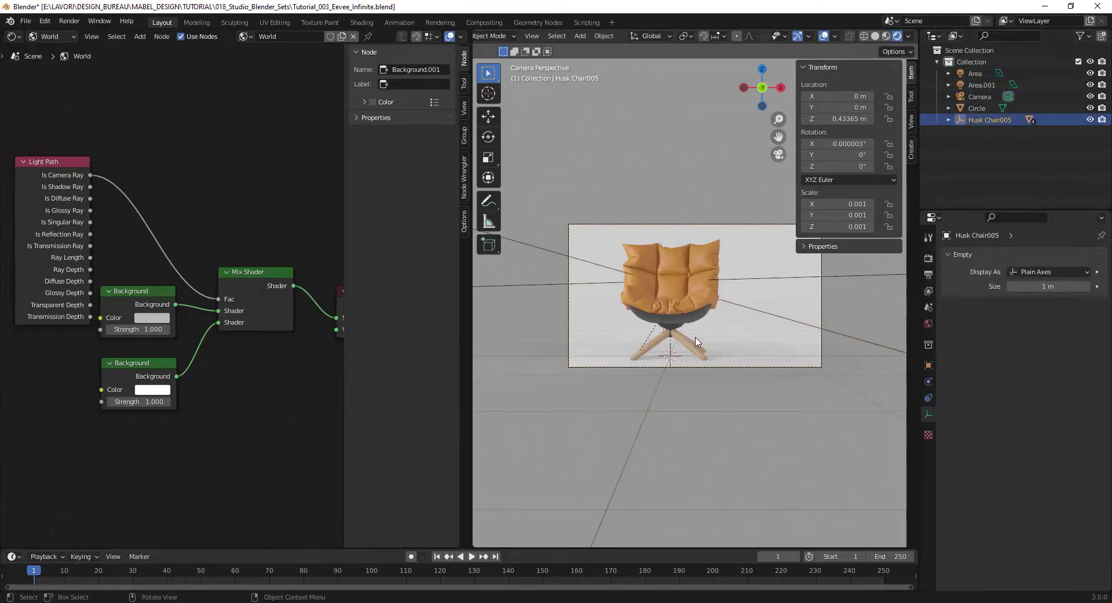
key(r)
key(z)
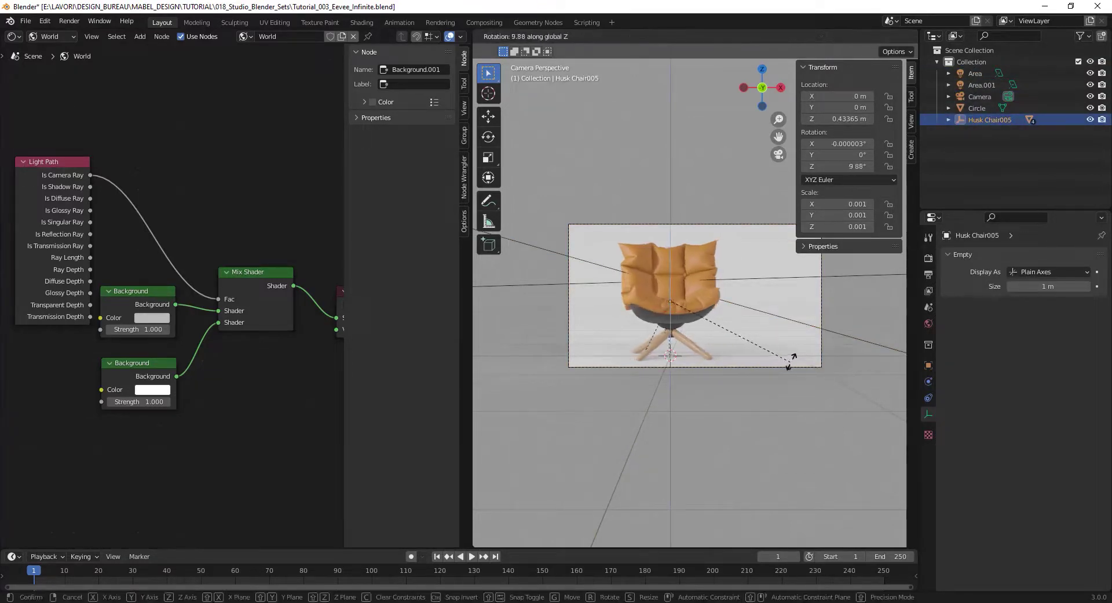
click(854, 353)
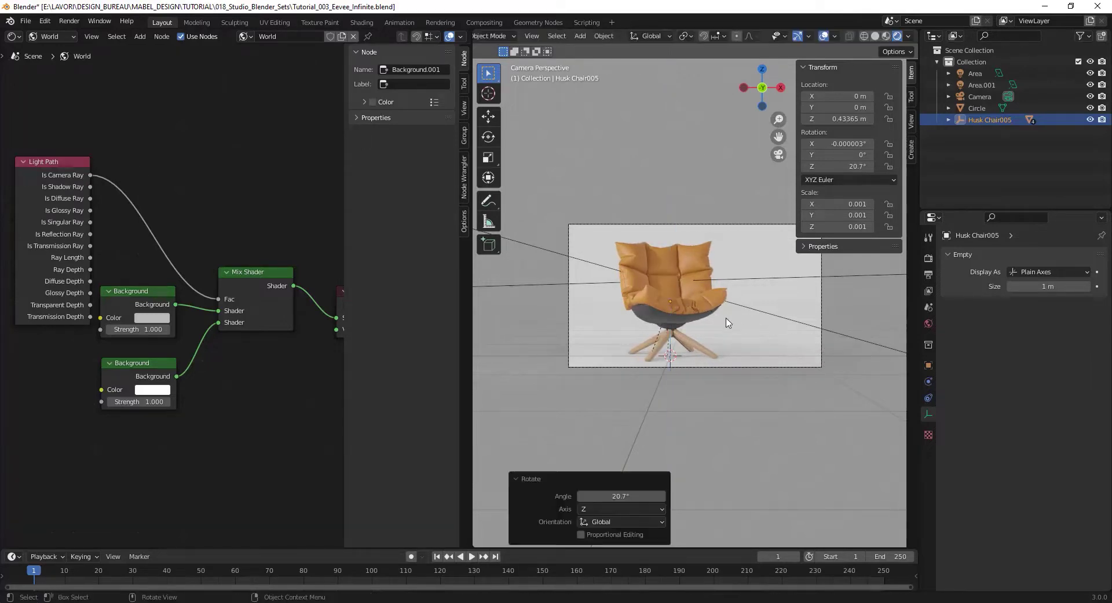
double_click(847, 144)
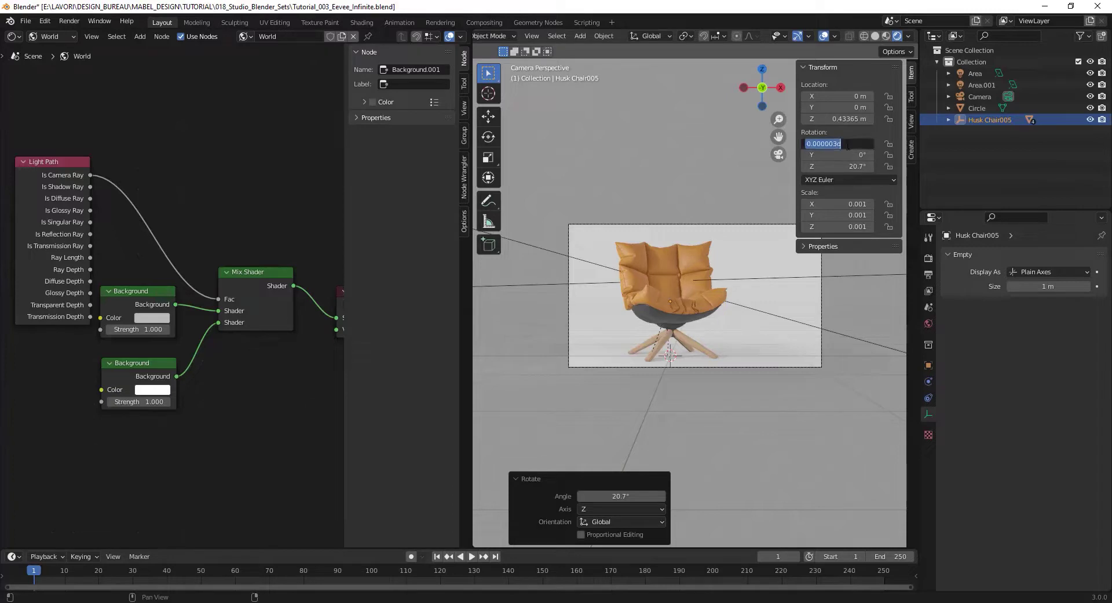
text(0)
key(Return)
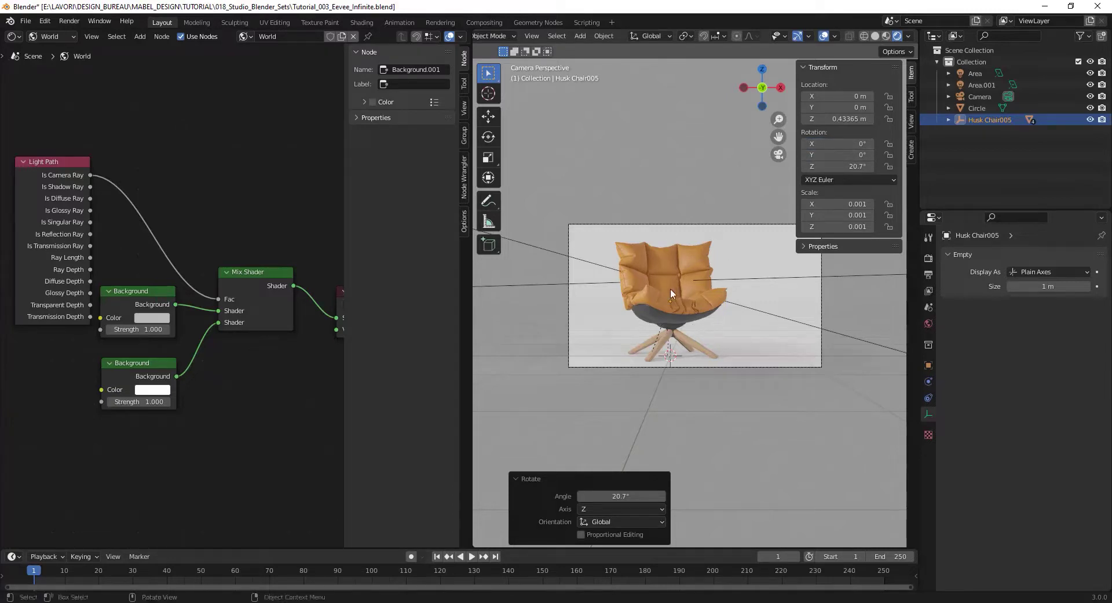
- Select the camera, test and undo a small roll, then tilt it to 85° on X
click(985, 95)
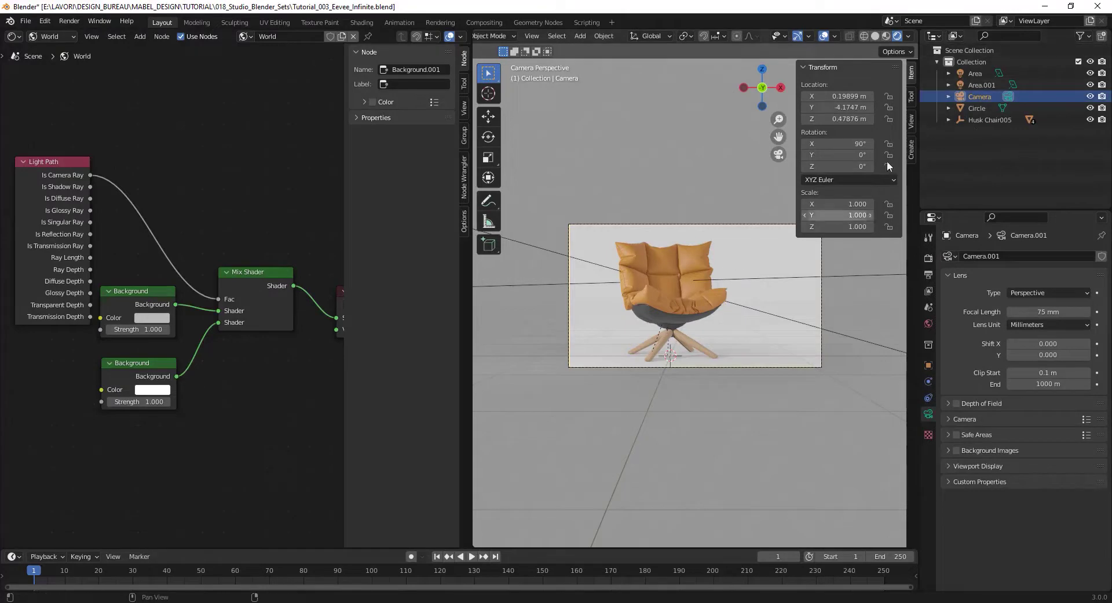
drag(850, 155, 855, 155)
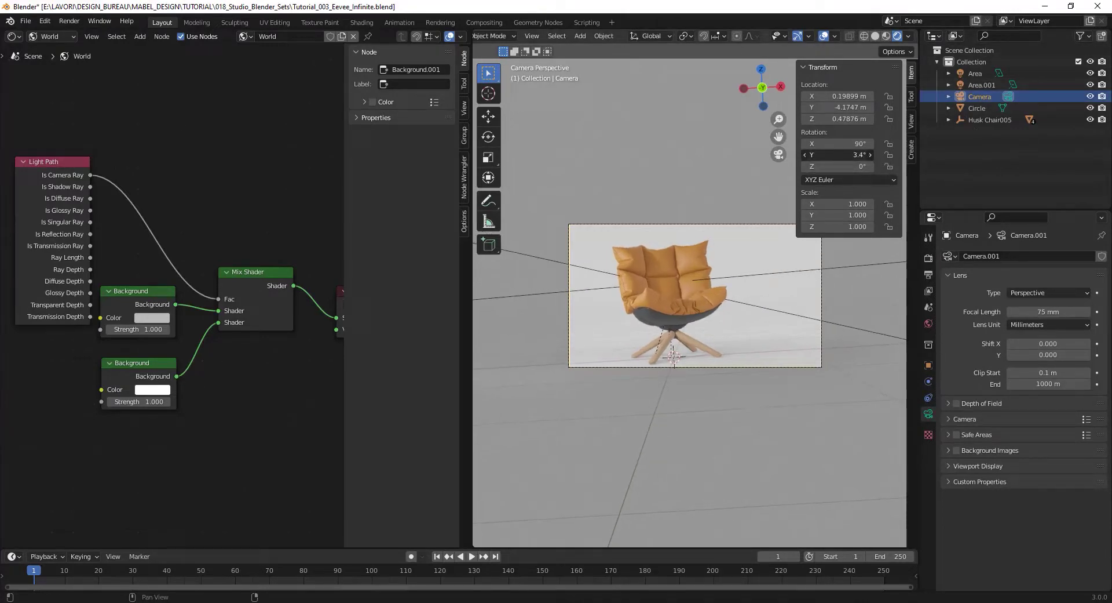
key(ctrl+z)
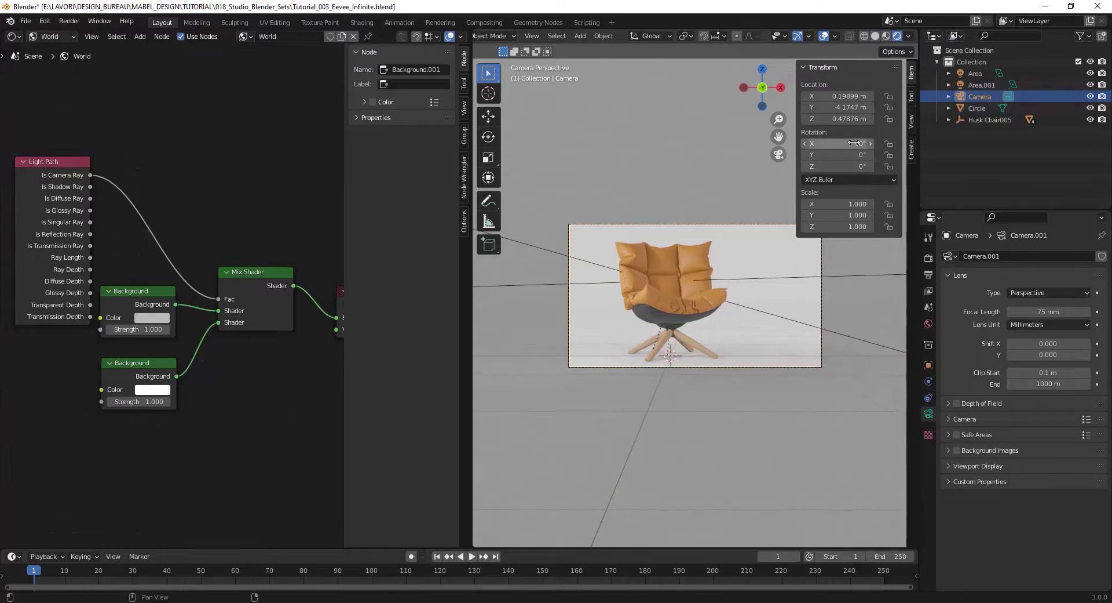
drag(848, 143, 847, 143)
click(848, 143)
text(85)
key(Return)
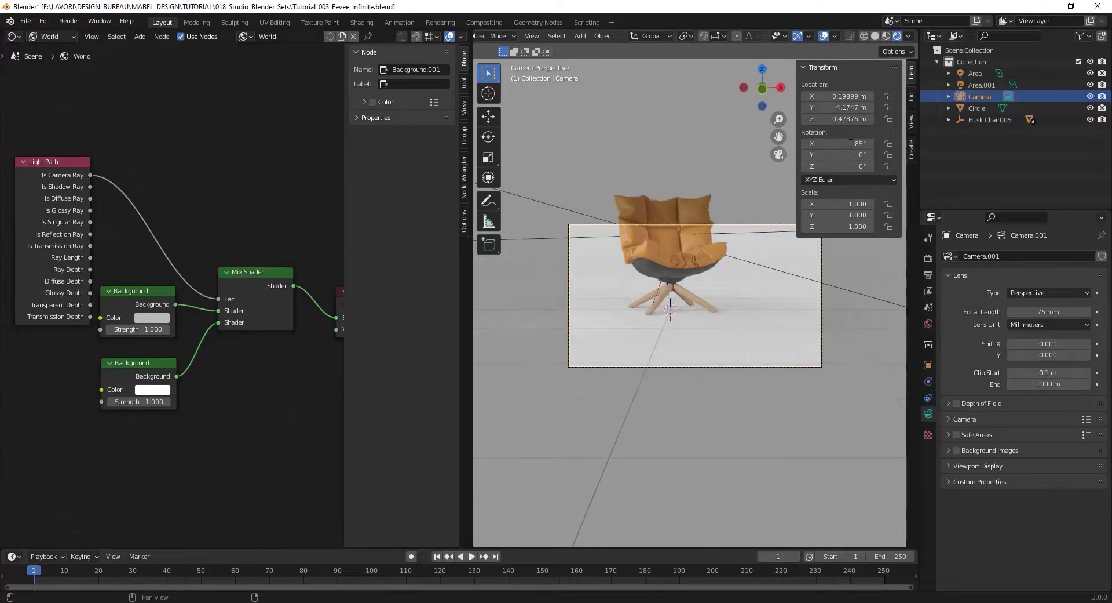
- Raise the camera to Z 0.816 m and level its X rotation back to 90°
key(g)
key(z)
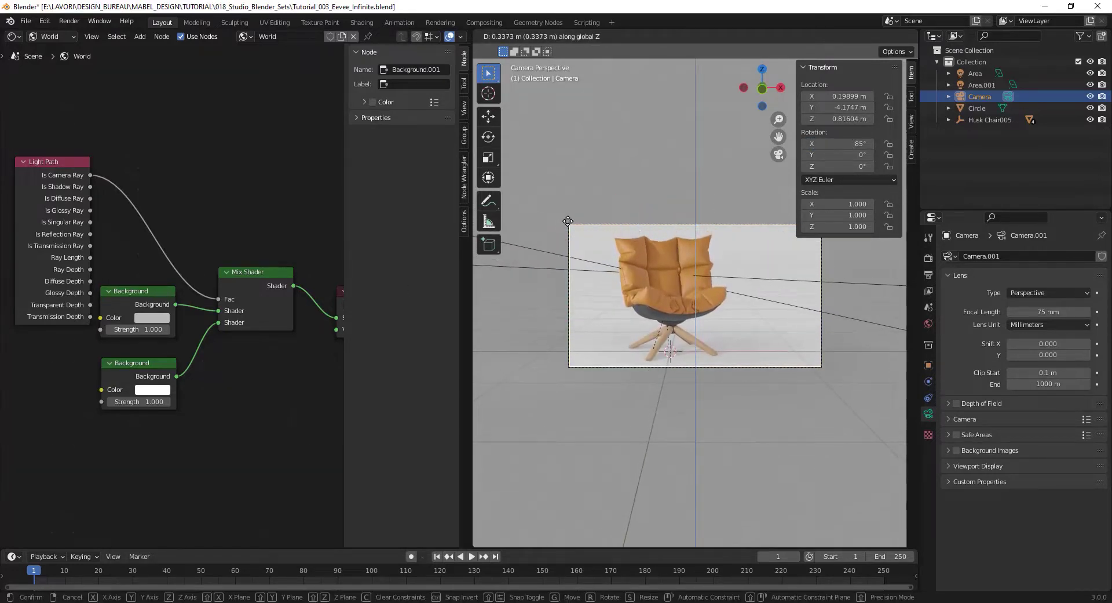
click(569, 221)
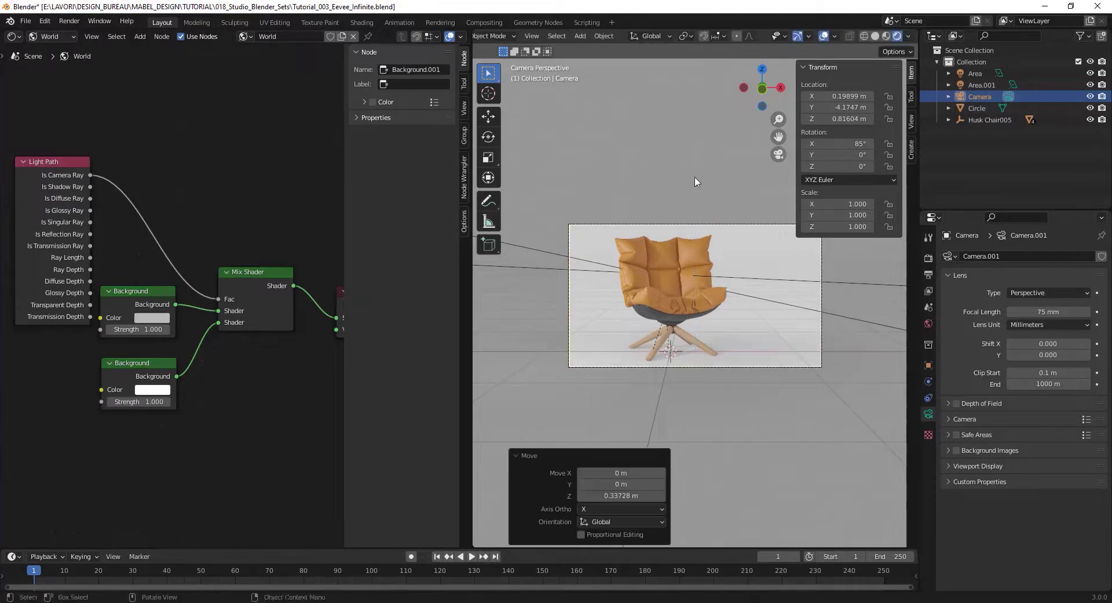
click(859, 144)
text(90)
key(Return)
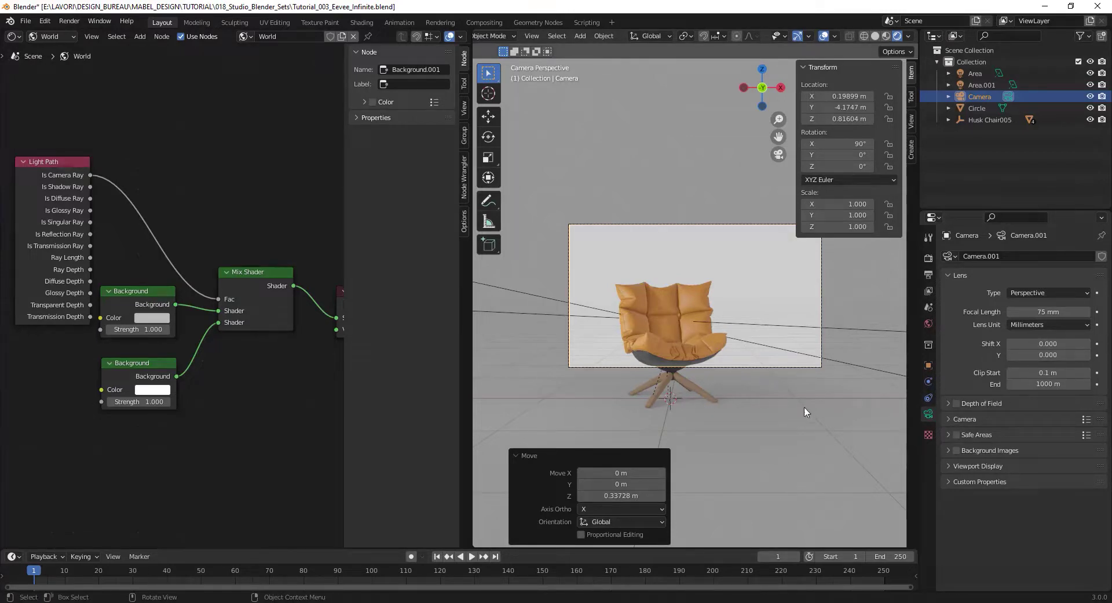
- Reset the lens Shift X to 0 after trying -0.15, and set Shift Y to -0.180
click(1017, 344)
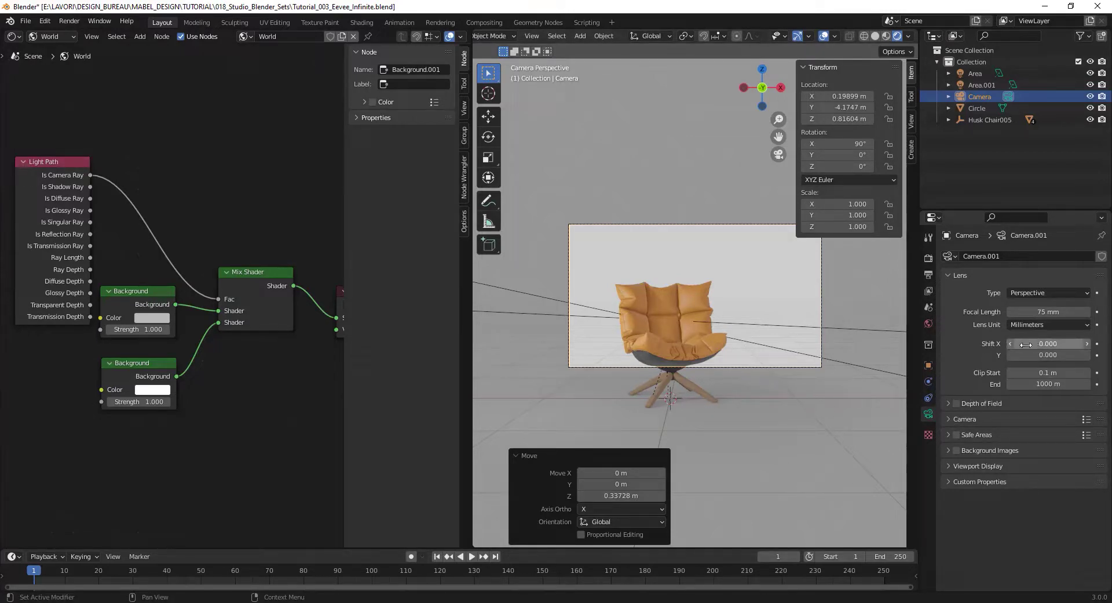
text(-0.15)
key(Return)
click(1049, 344)
text(0)
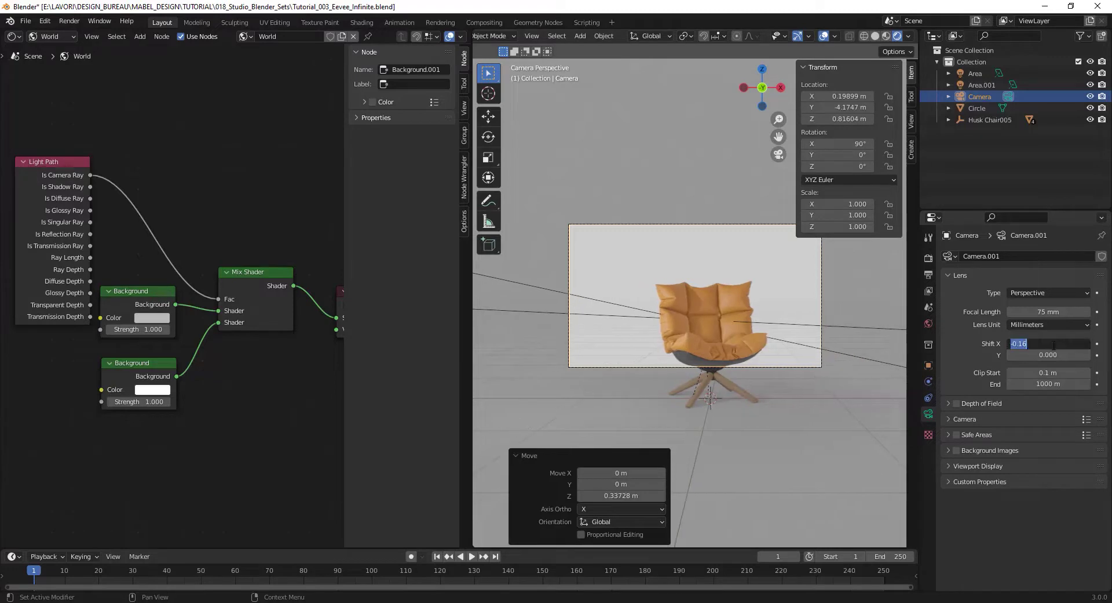
key(Return)
drag(1028, 354, 1002, 359)
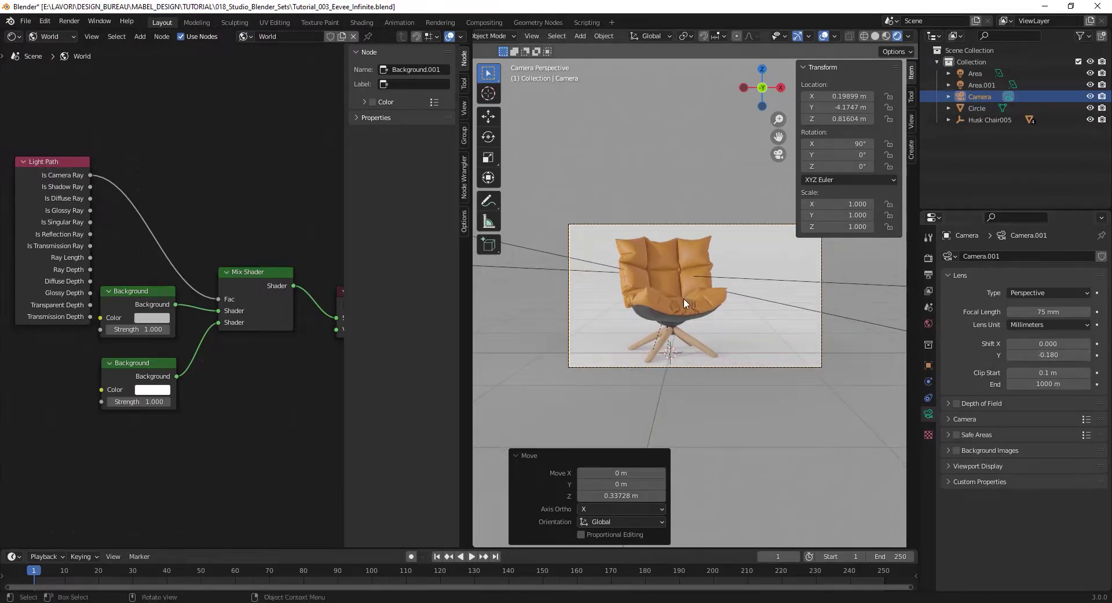
- Pull the camera back to Y -4.53 m and raise it slightly to 0.849 m
key(g)
key(z)
key(z)
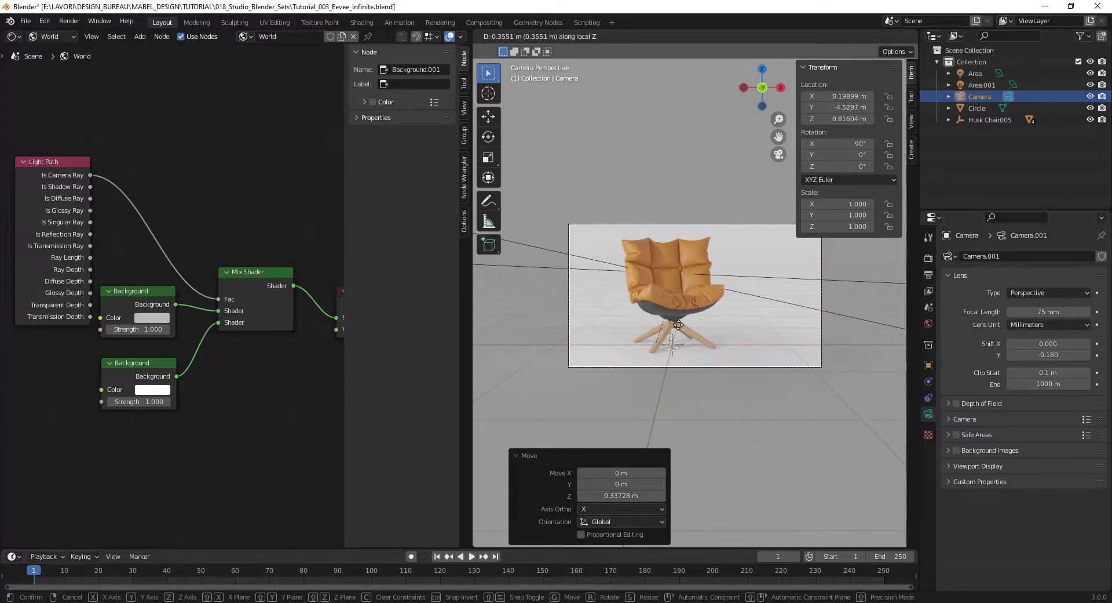
click(678, 324)
key(g)
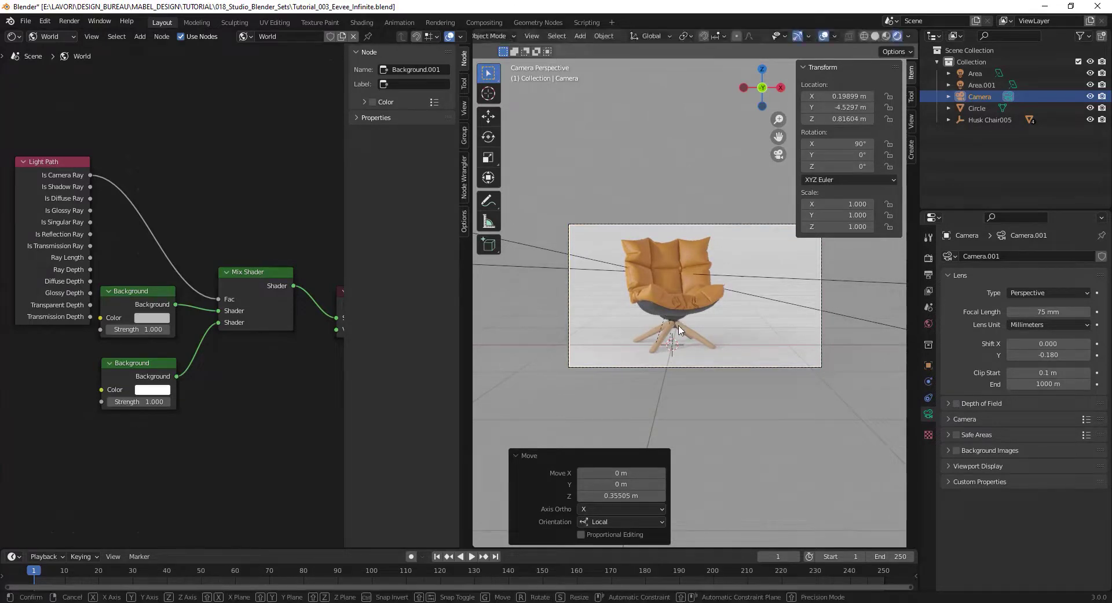
key(z)
click(681, 326)
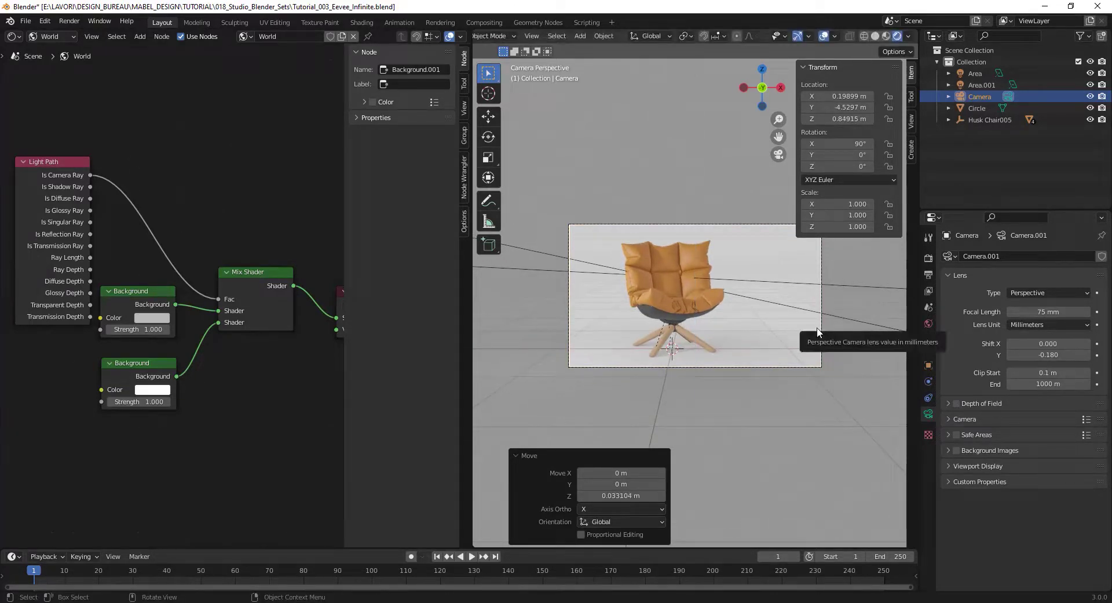
- Begin a small vertical move to nudge the camera higher
key(g)
key(z)
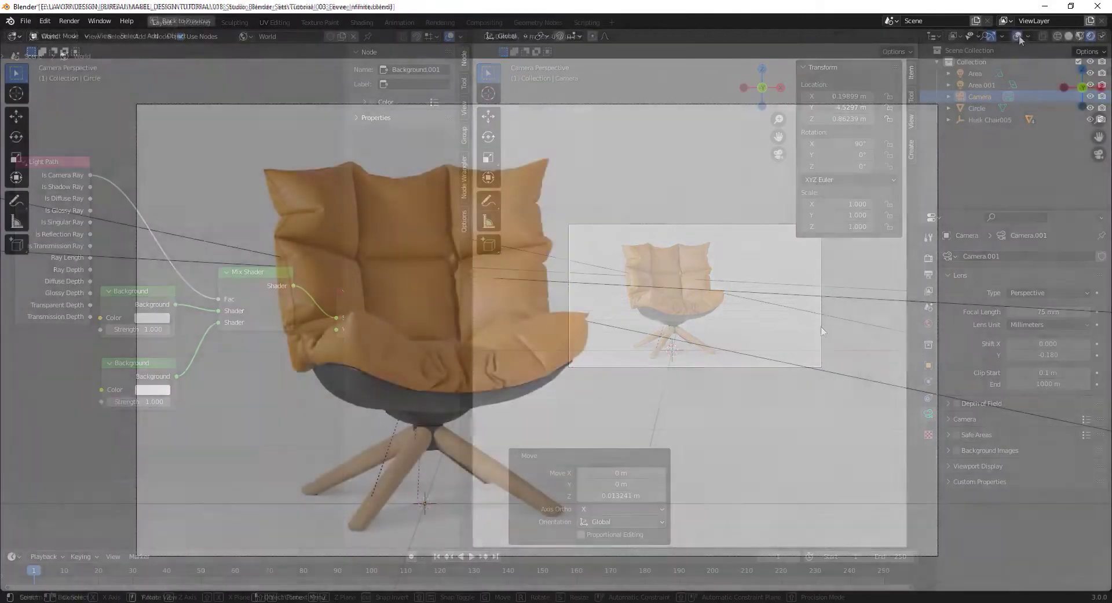